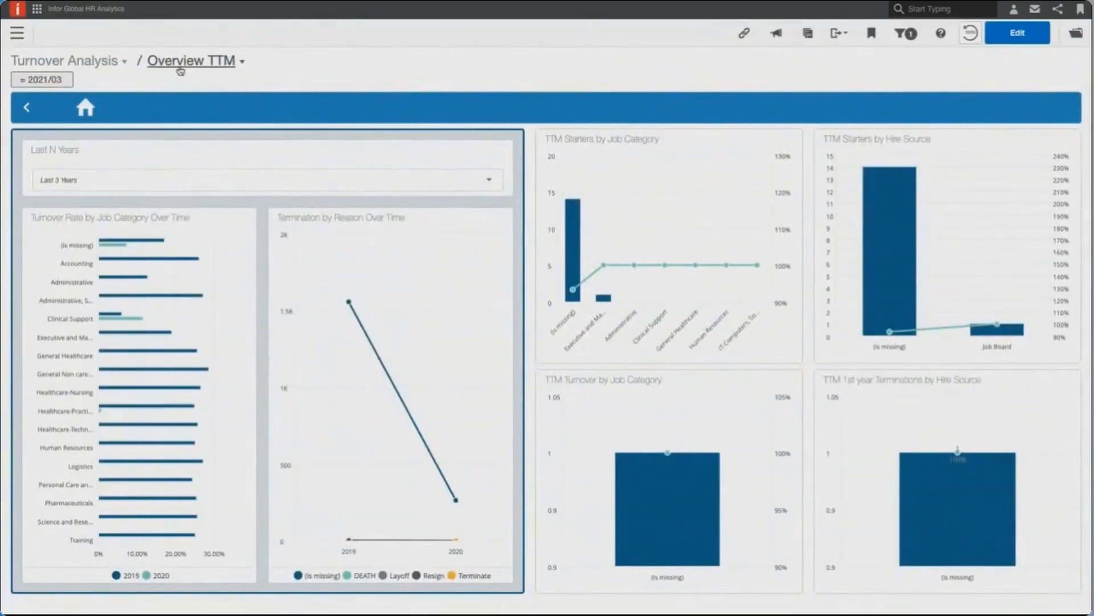
# - Switch from the Turnover Analysis dashboards to the Employee Analysis Overview and look through its list of dashboards
pyautogui.click(181, 64)
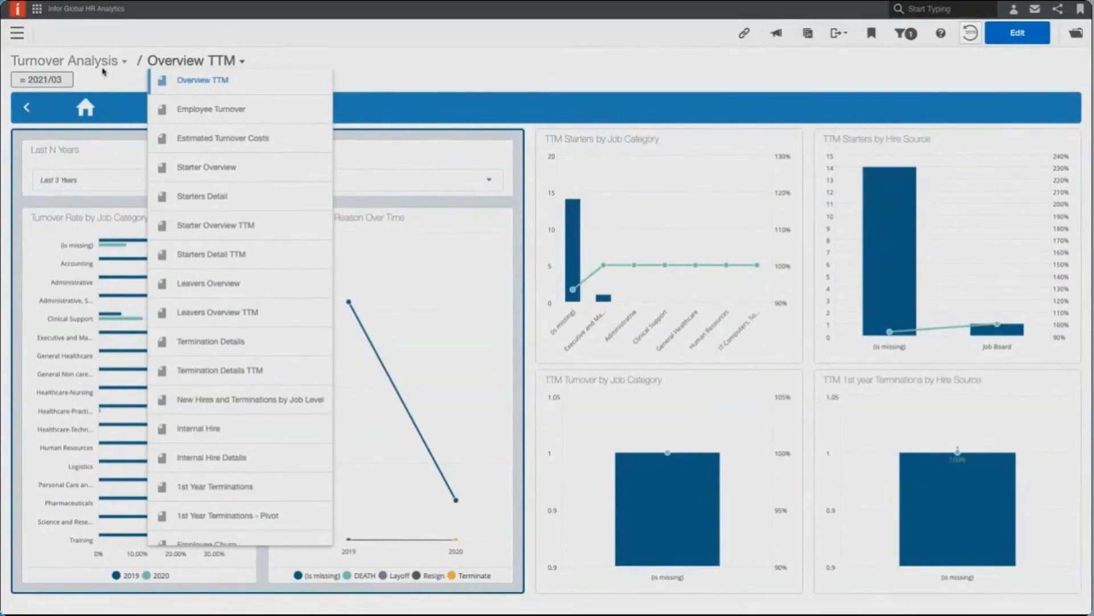
pyautogui.click(104, 66)
pyautogui.click(104, 66)
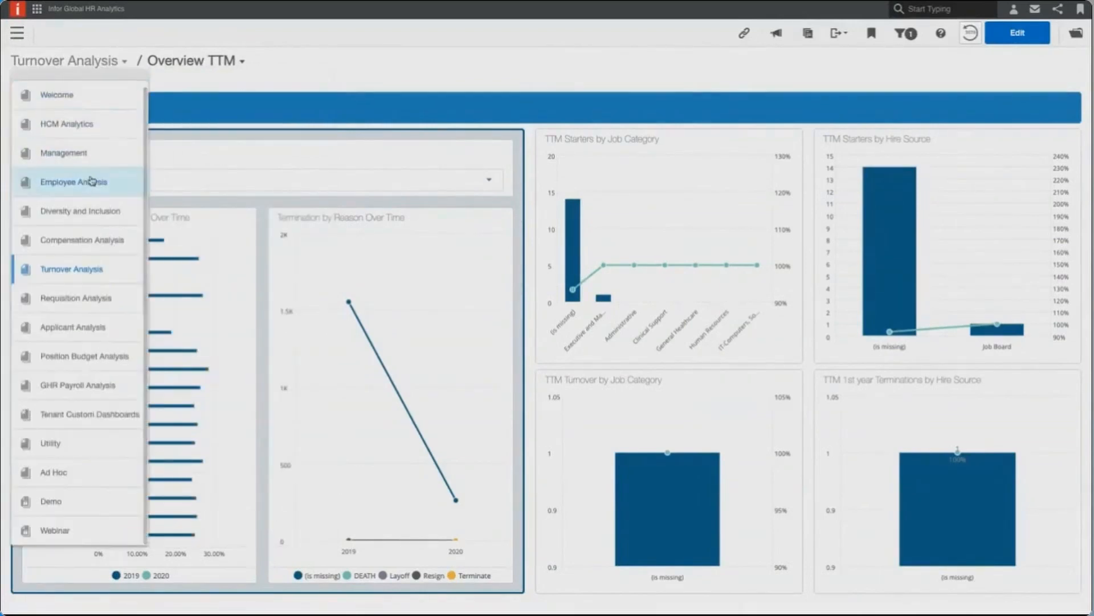
pyautogui.click(91, 182)
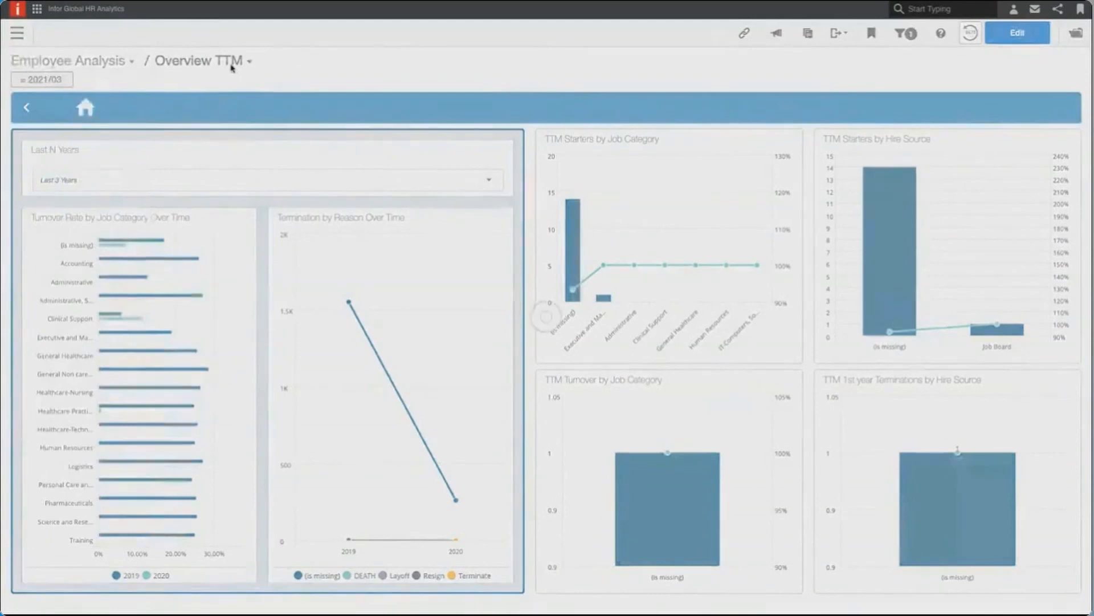
pyautogui.click(197, 64)
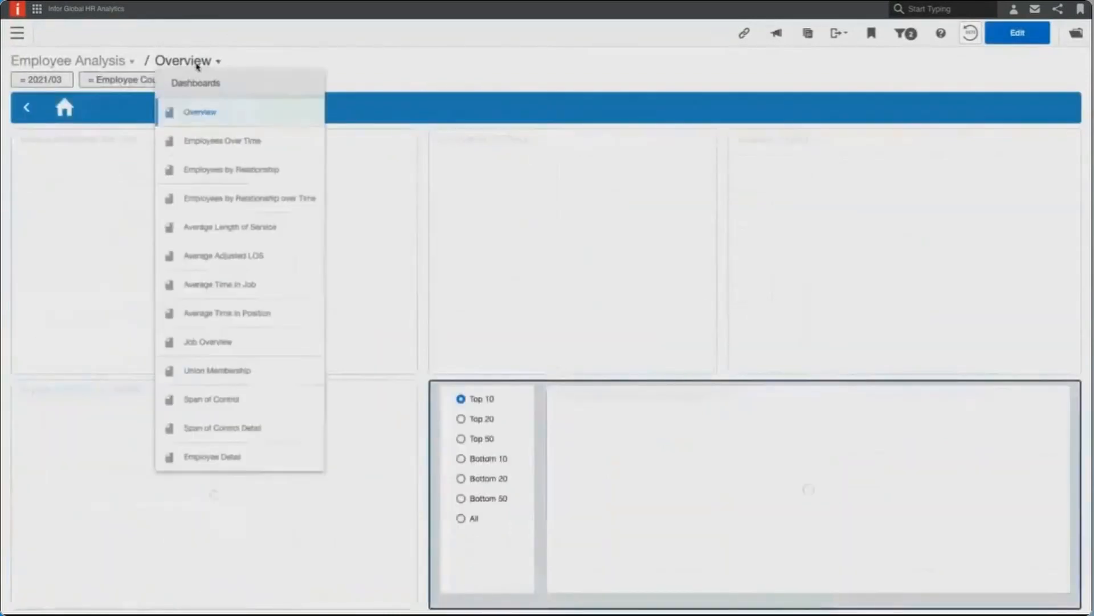
pyautogui.click(255, 59)
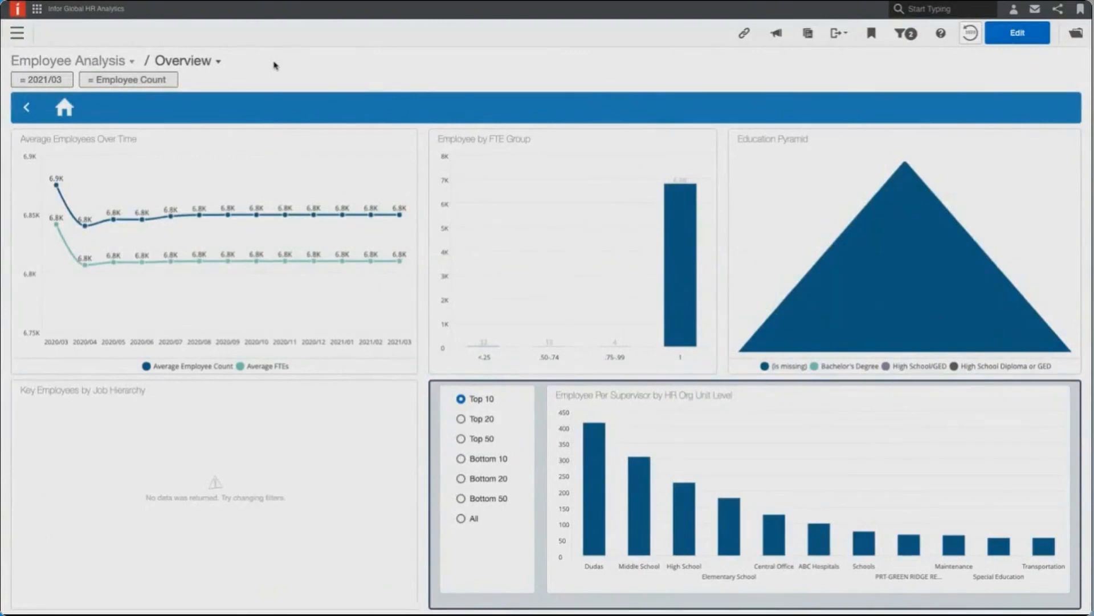
# - View the Education Overview dashboard in the Diversity and Inclusion collection
pyautogui.click(124, 63)
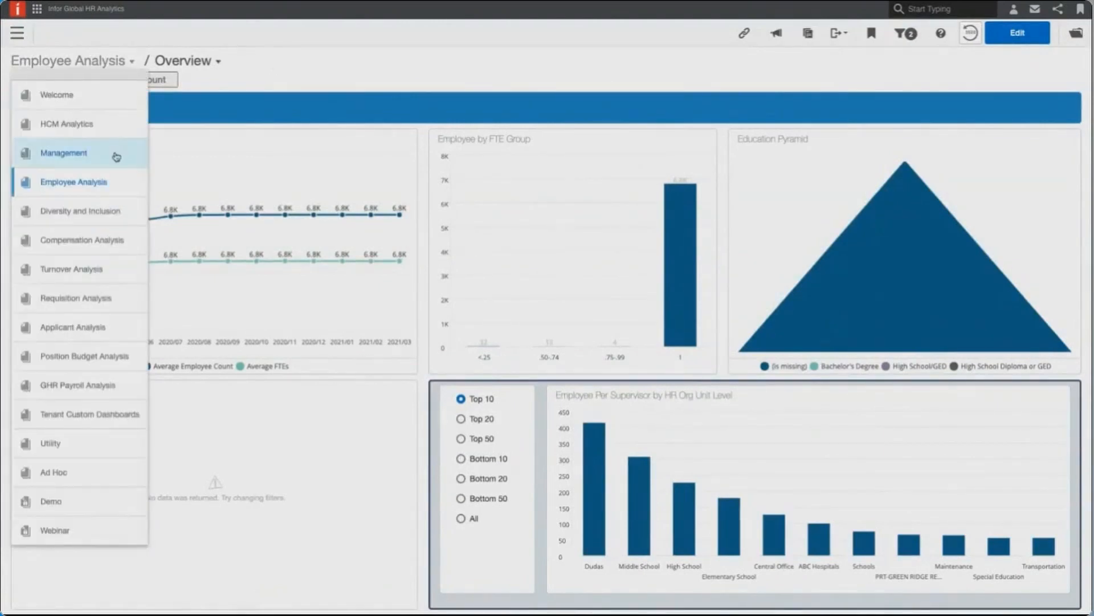
pyautogui.click(105, 211)
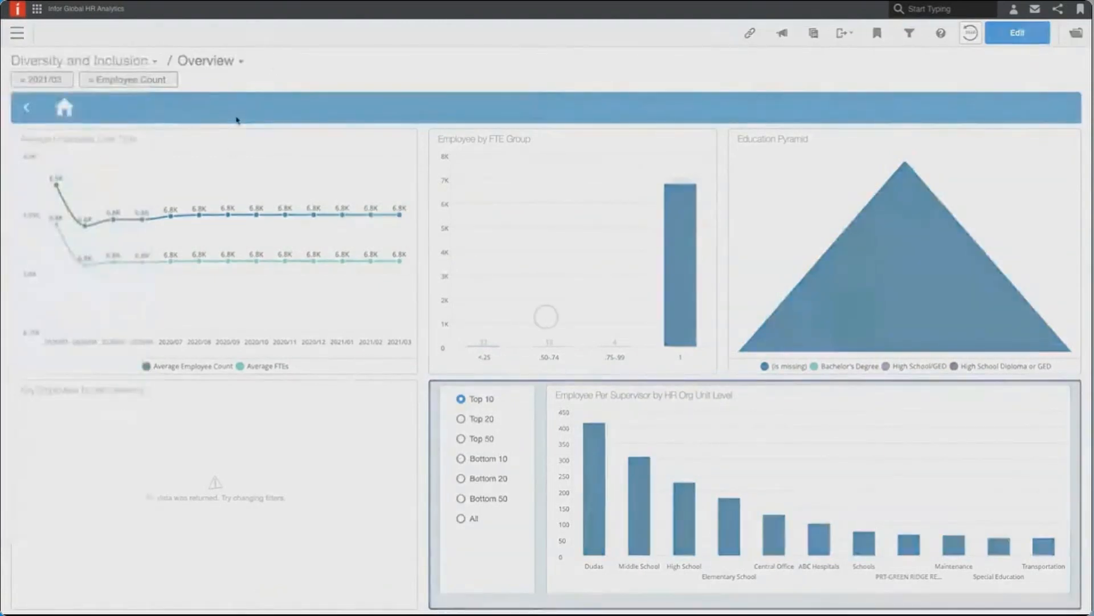
pyautogui.click(226, 64)
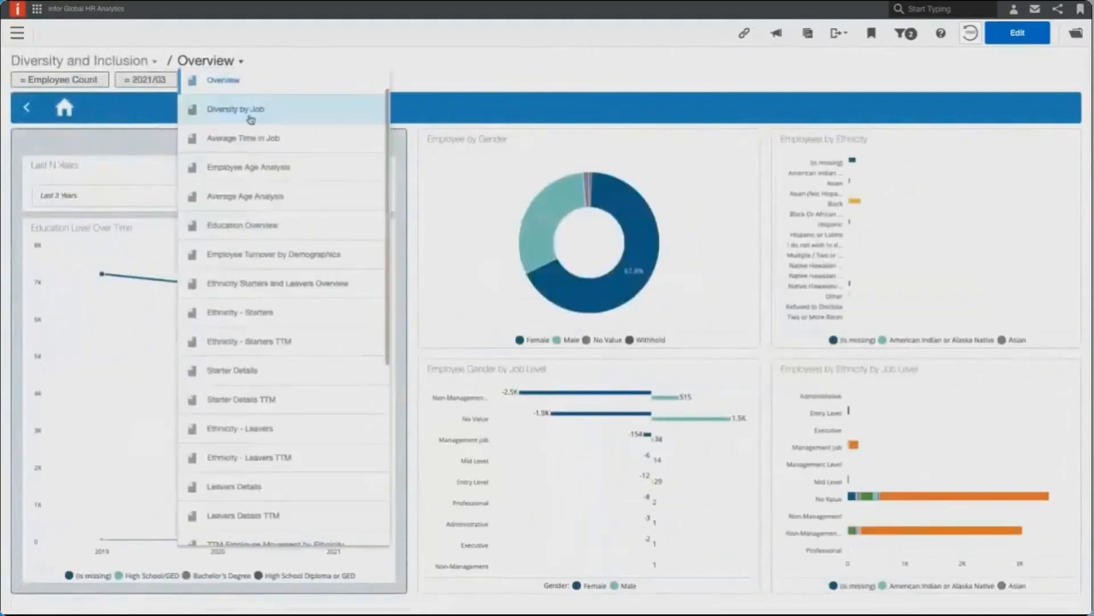
pyautogui.click(271, 224)
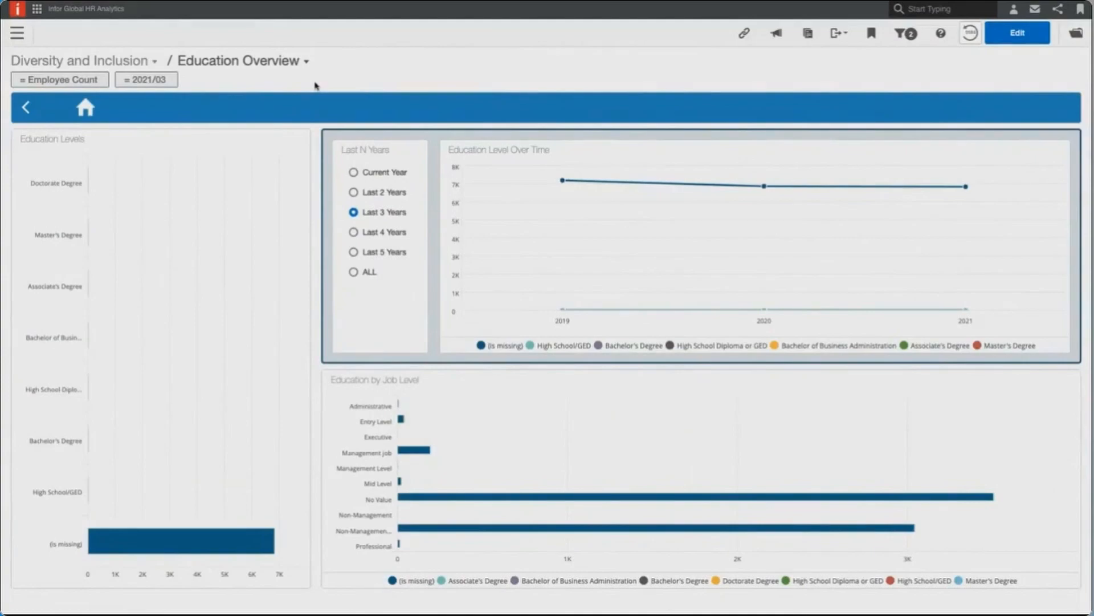
# - Switch to Visualizer and browse its shared report catalog to the Gender folder under Infor HCM, Diversity and Inclusion
pyautogui.click(19, 33)
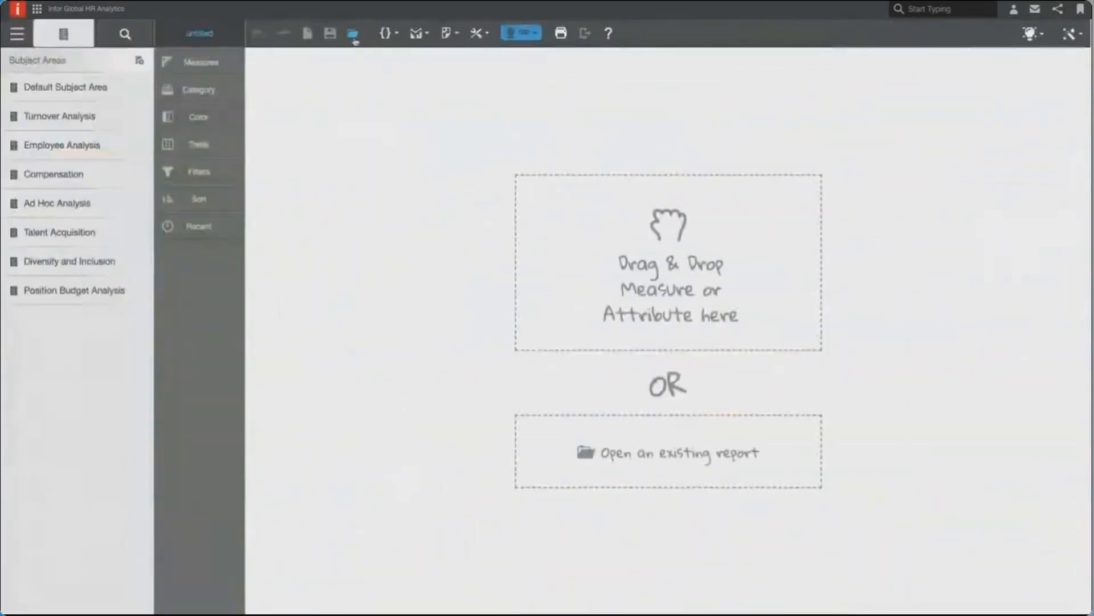
pyautogui.click(354, 35)
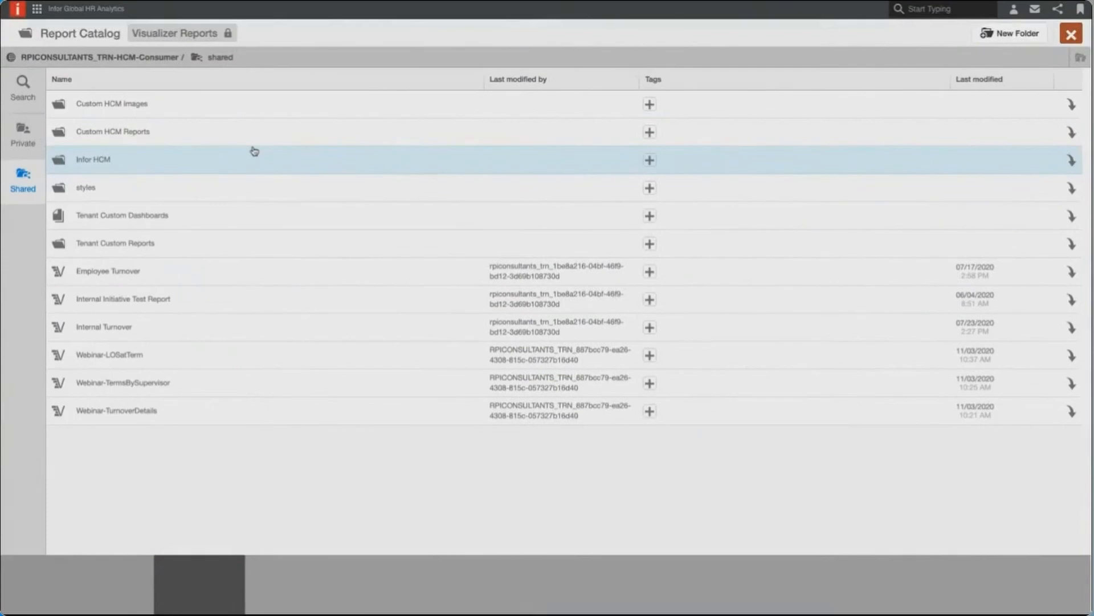
pyautogui.click(147, 168)
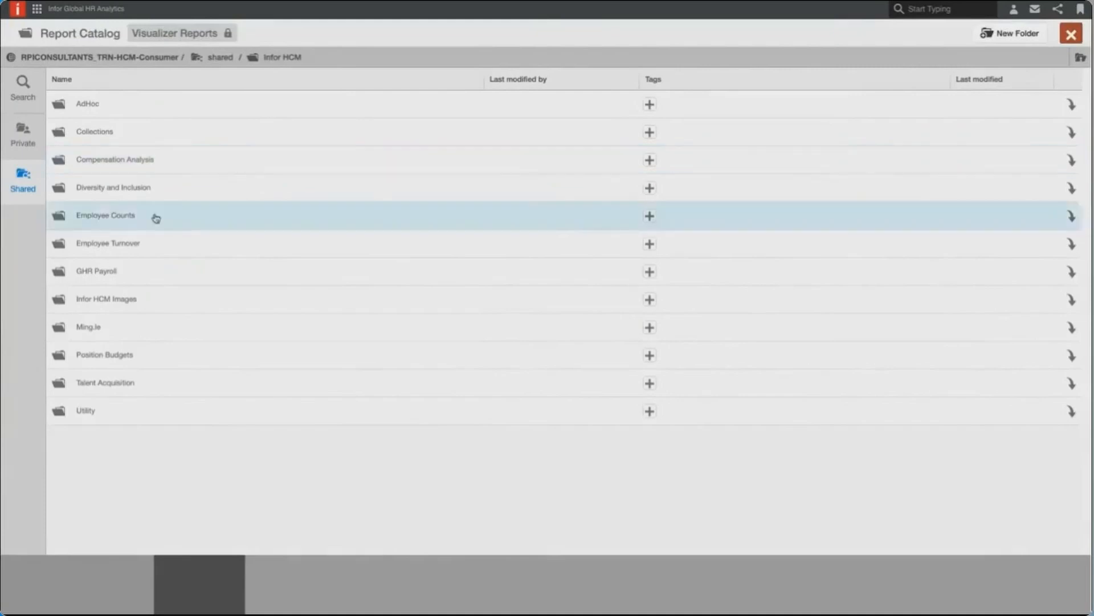
pyautogui.click(128, 198)
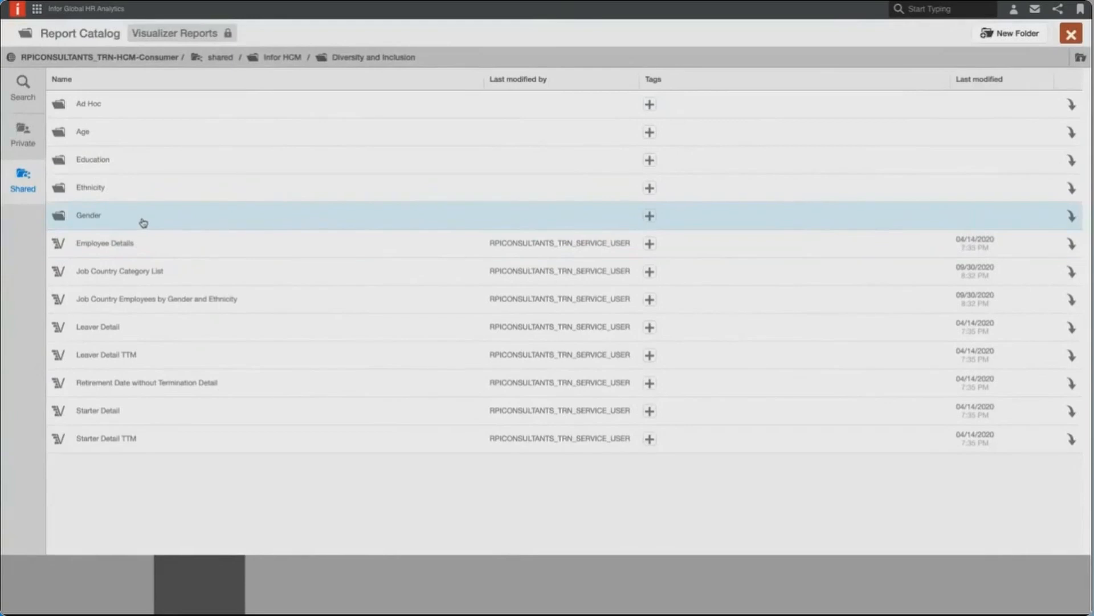
pyautogui.click(143, 222)
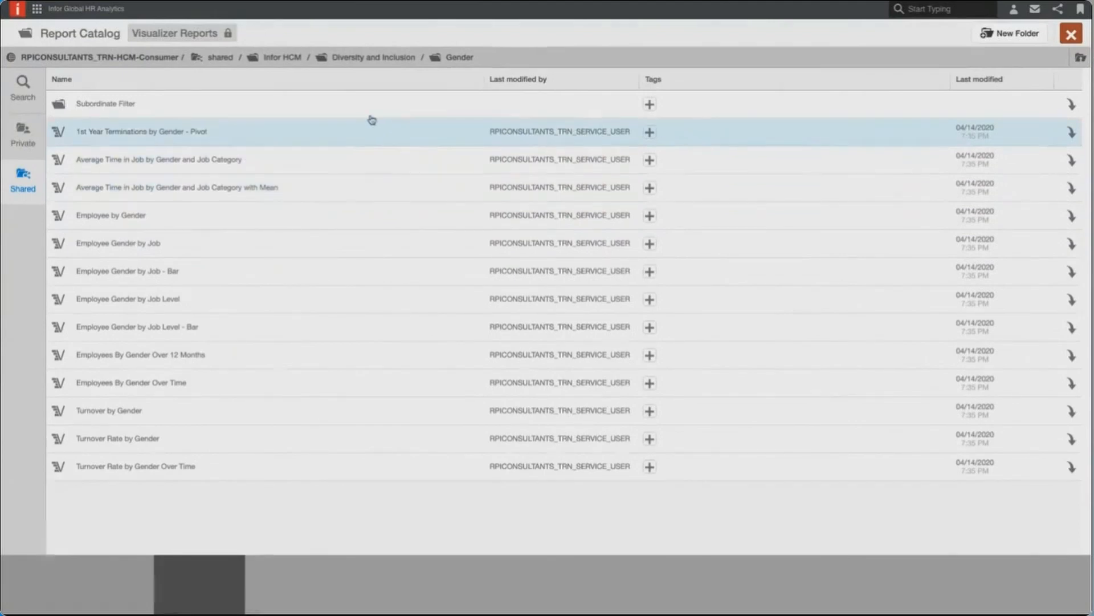
# - Look through the Ethnicity reports under Diversity and Inclusion and close the report catalog
pyautogui.click(358, 58)
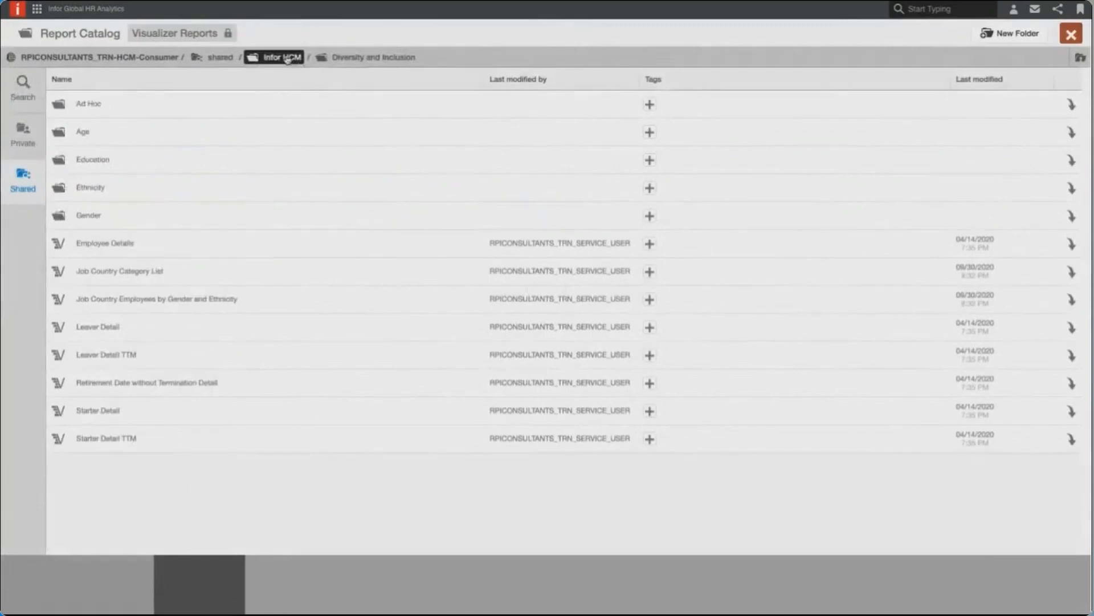
pyautogui.click(135, 194)
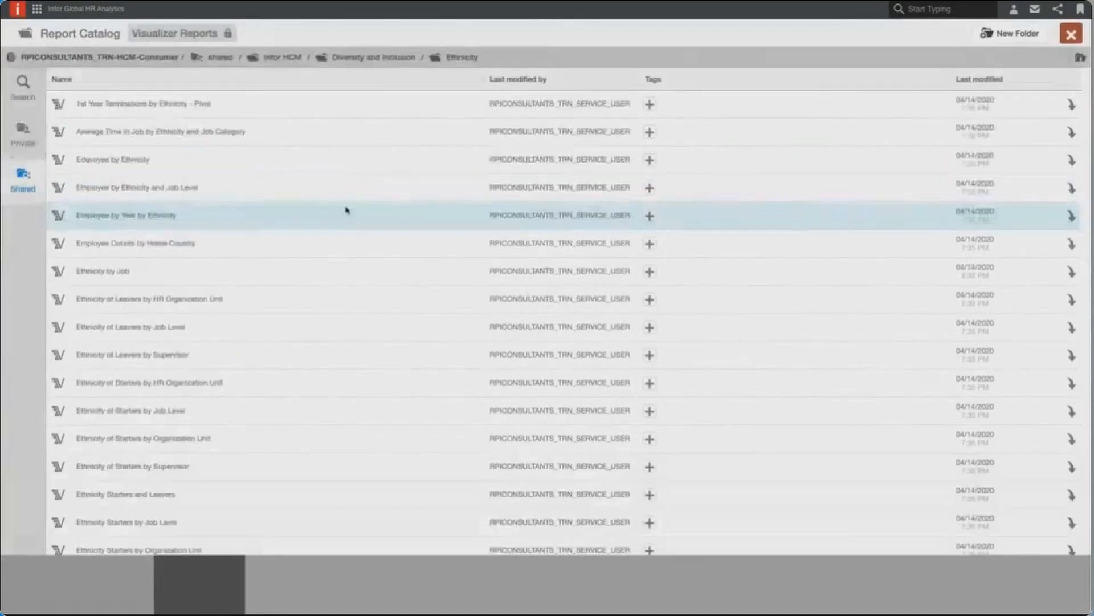
pyautogui.click(1071, 35)
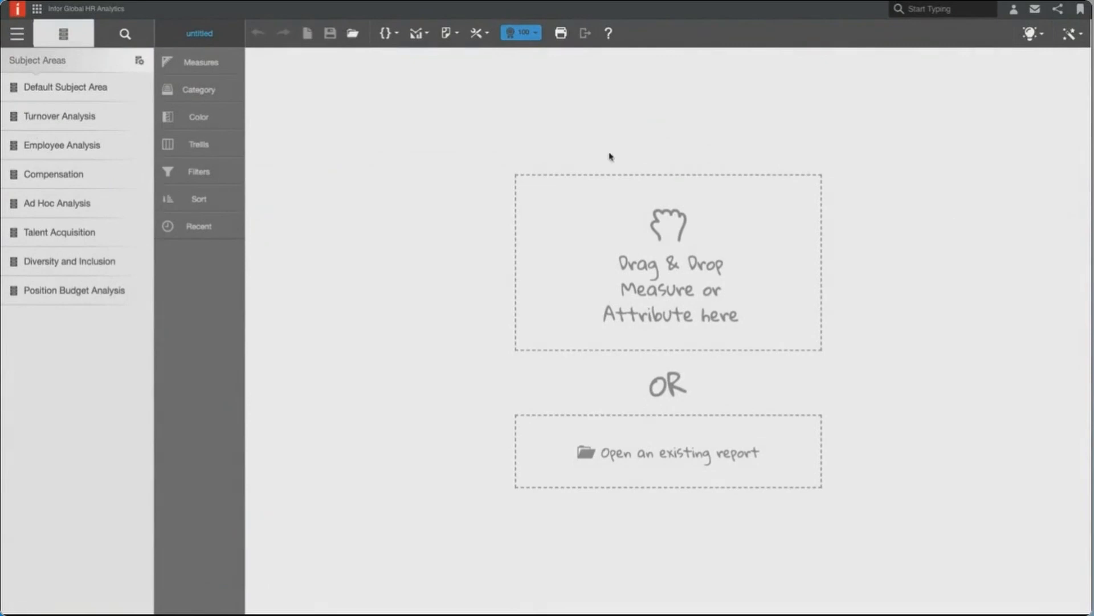
# - Set the new untitled report's visualization type to table
pyautogui.click(1068, 34)
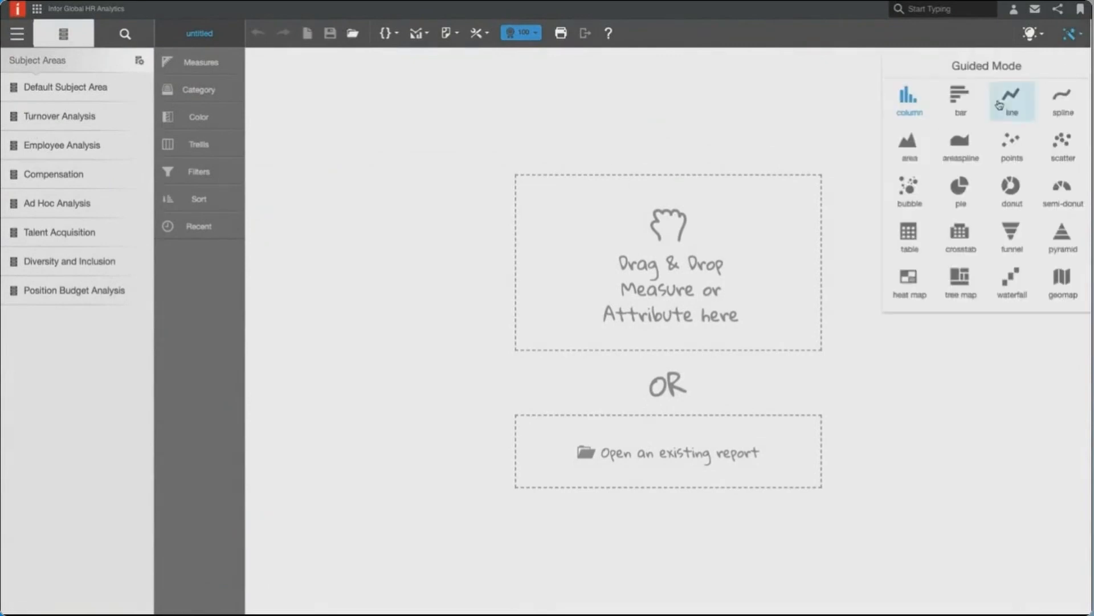
pyautogui.click(906, 233)
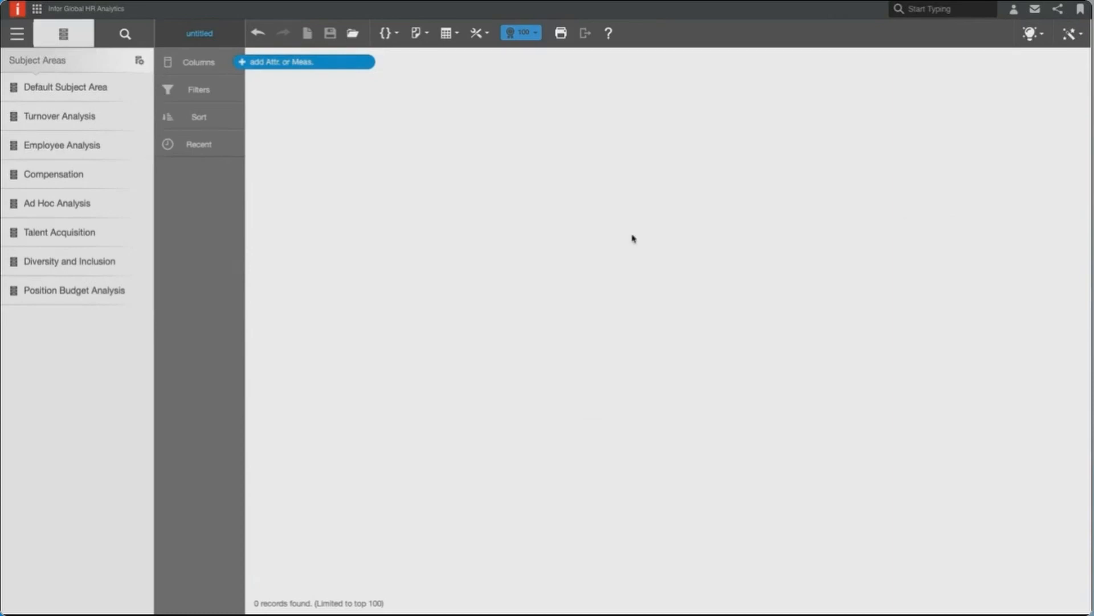
pyautogui.click(1072, 43)
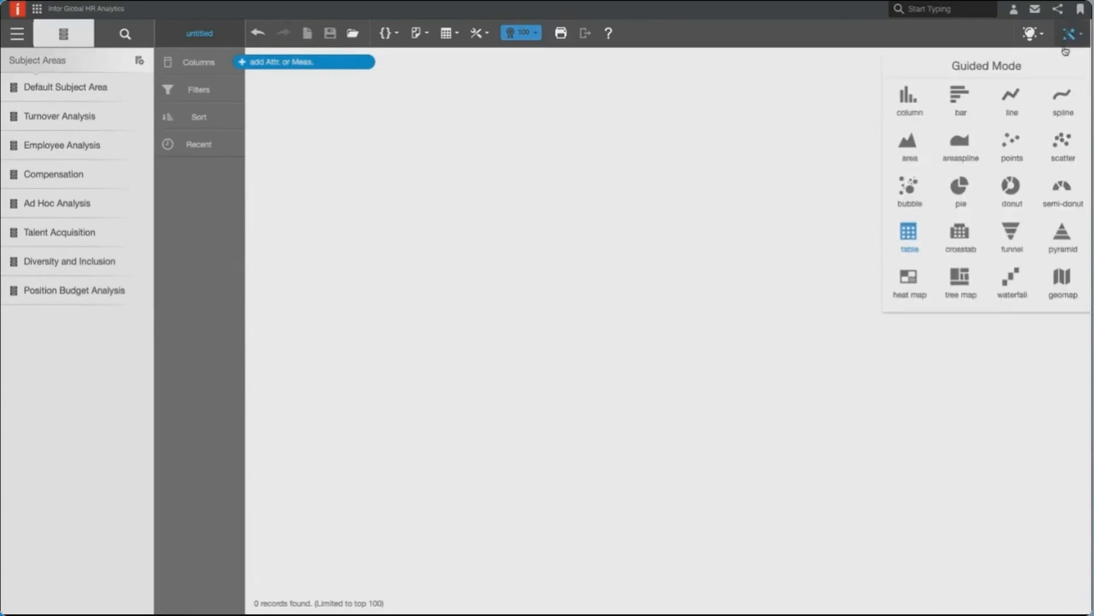
pyautogui.click(777, 187)
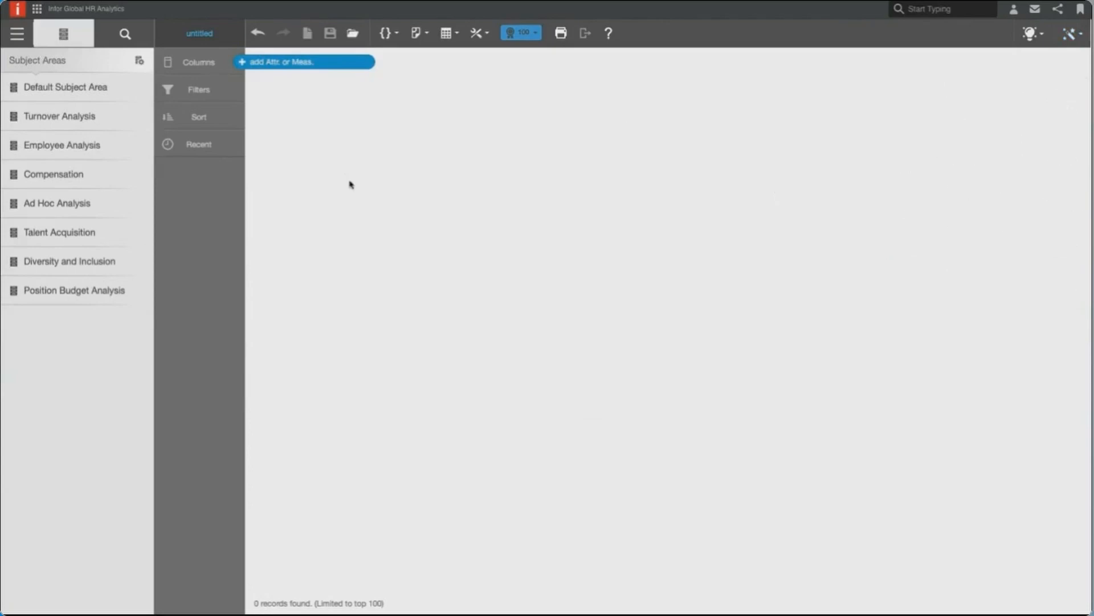
# - Add the Employee and Employee Name attributes from the Employee Analysis subject area as table columns
pyautogui.click(76, 143)
pyautogui.click(77, 151)
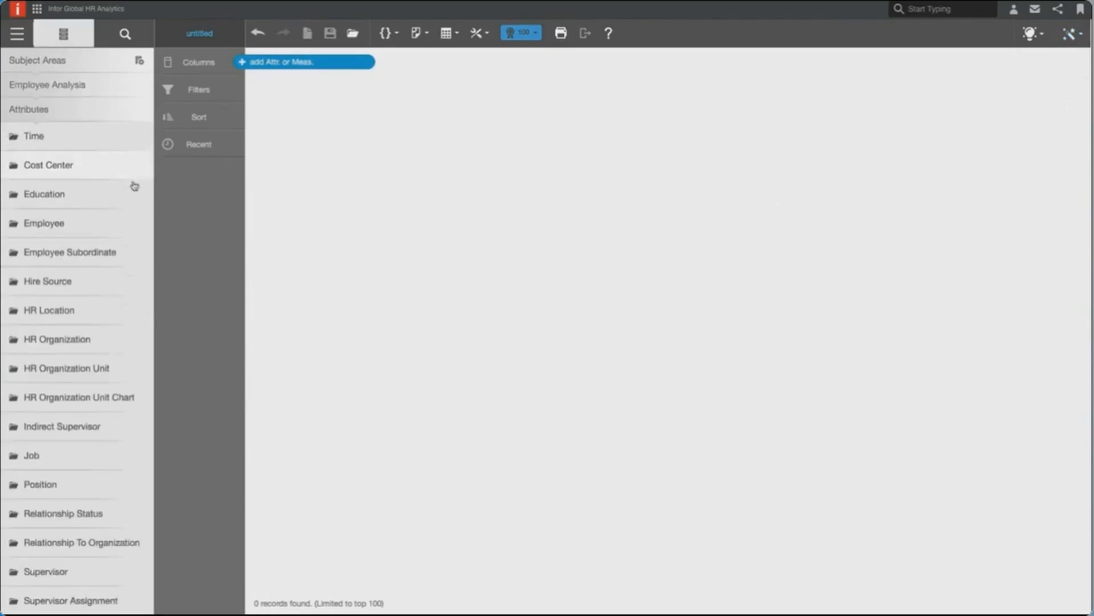
pyautogui.click(101, 221)
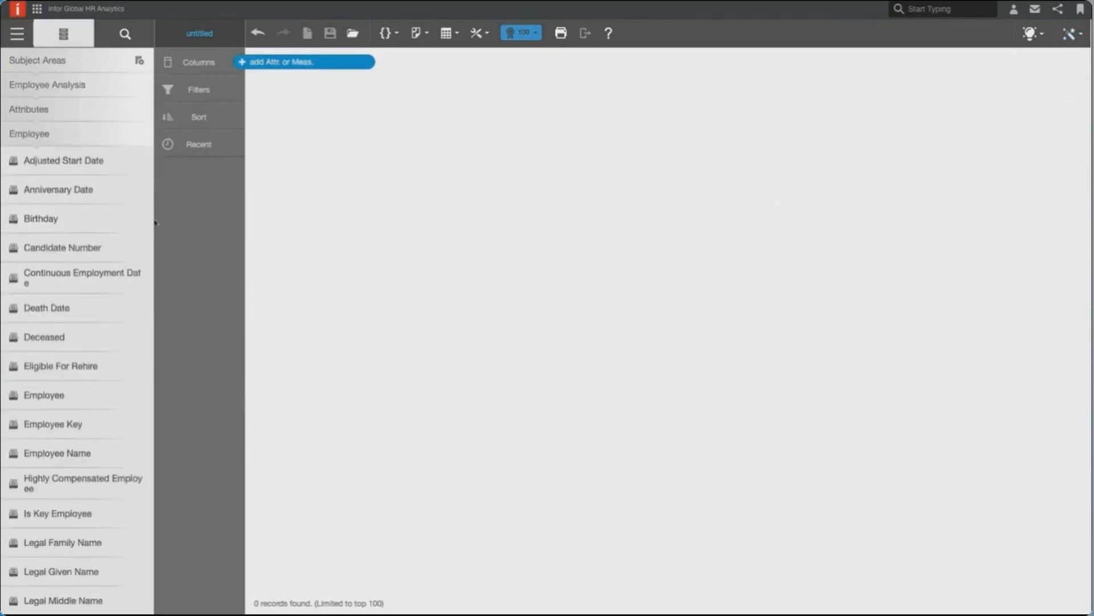
pyautogui.click(104, 394)
pyautogui.click(92, 452)
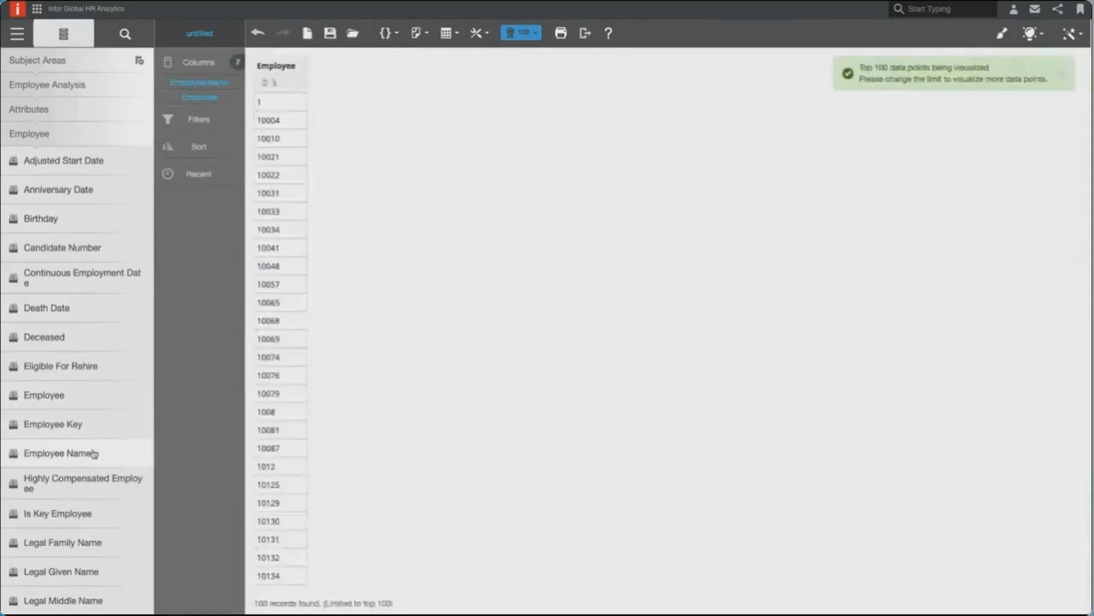
# - Find and add the Default Subject Area's Hourly Rate measure, and widen the Employee Name and Hourly Rate columns
pyautogui.click(126, 34)
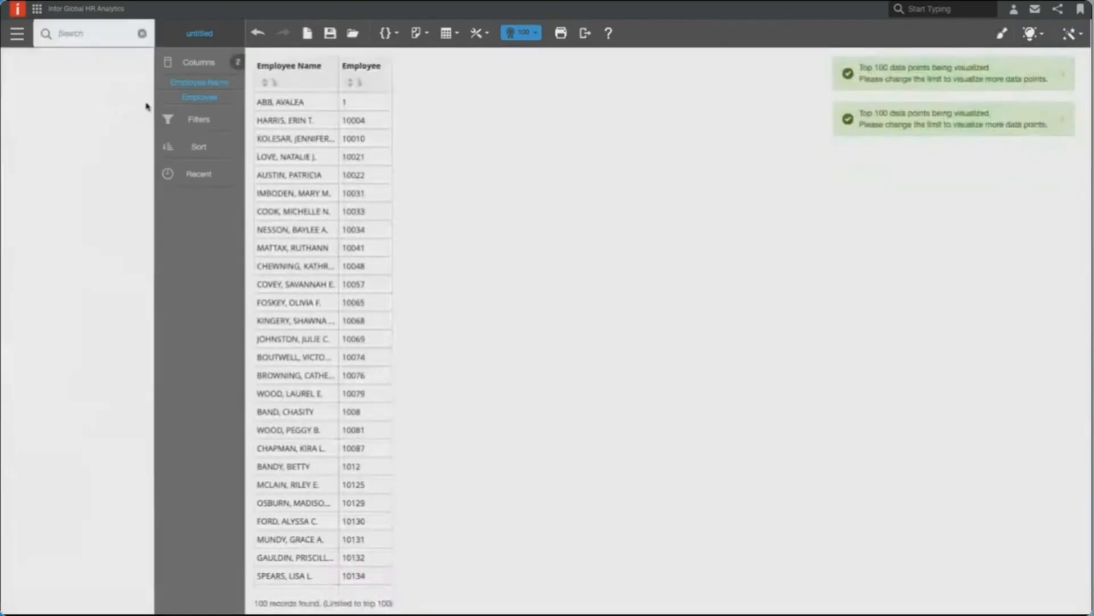
pyautogui.write('hourly rate')
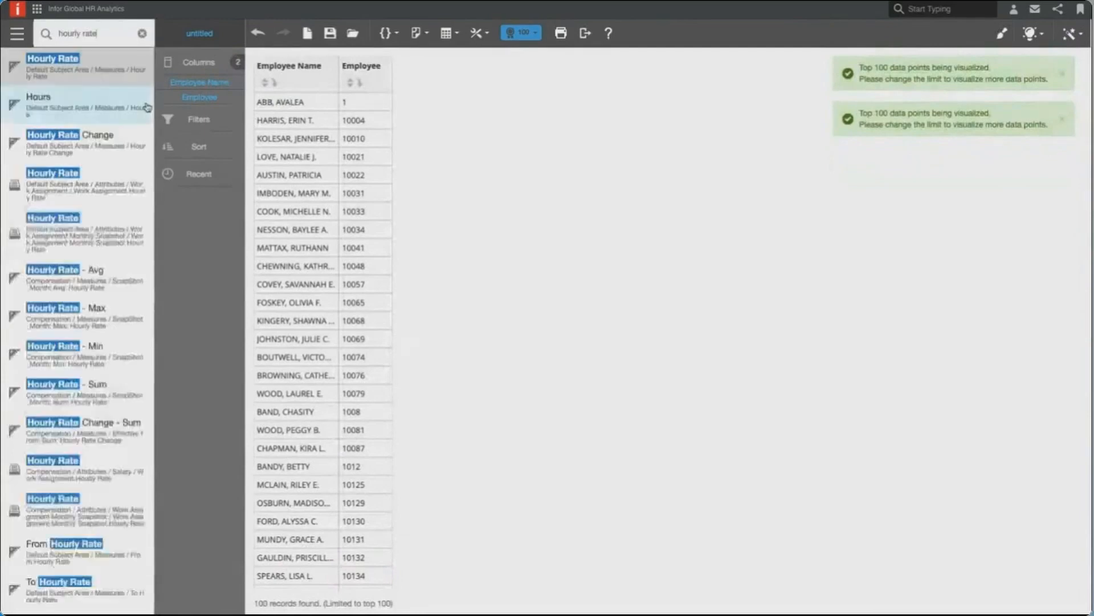
pyautogui.click(87, 71)
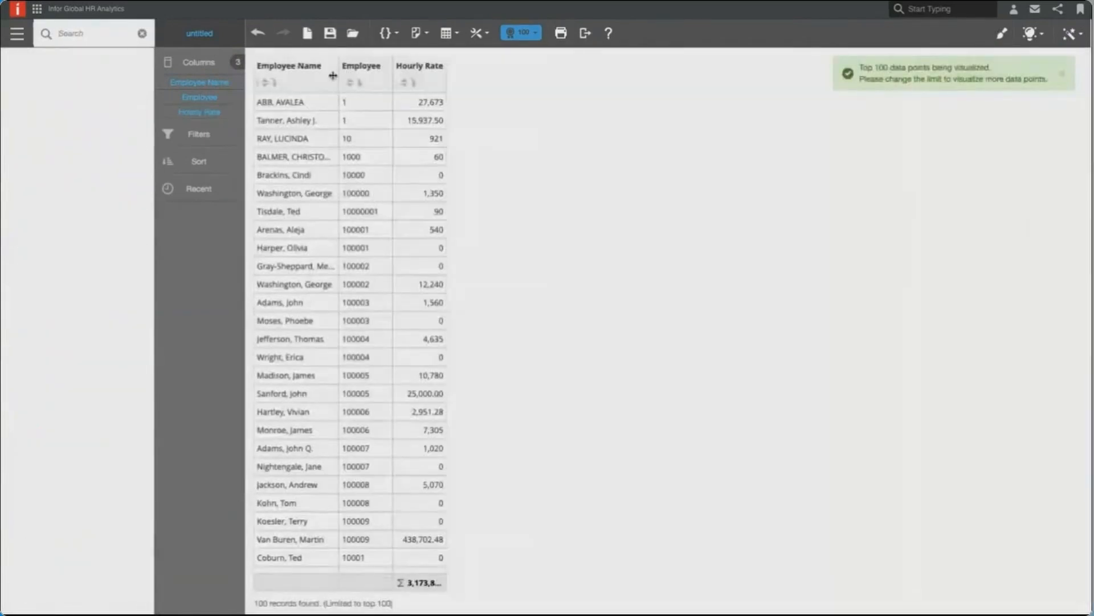
pyautogui.moveTo(338, 76); pyautogui.dragTo(377, 76)
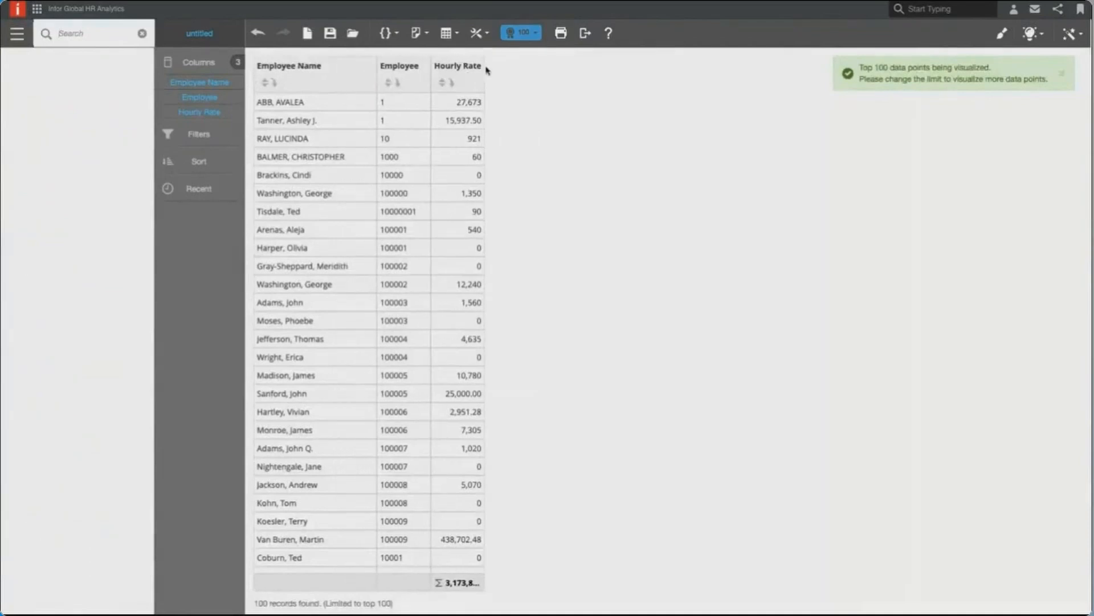
pyautogui.moveTo(483, 70); pyautogui.dragTo(500, 77)
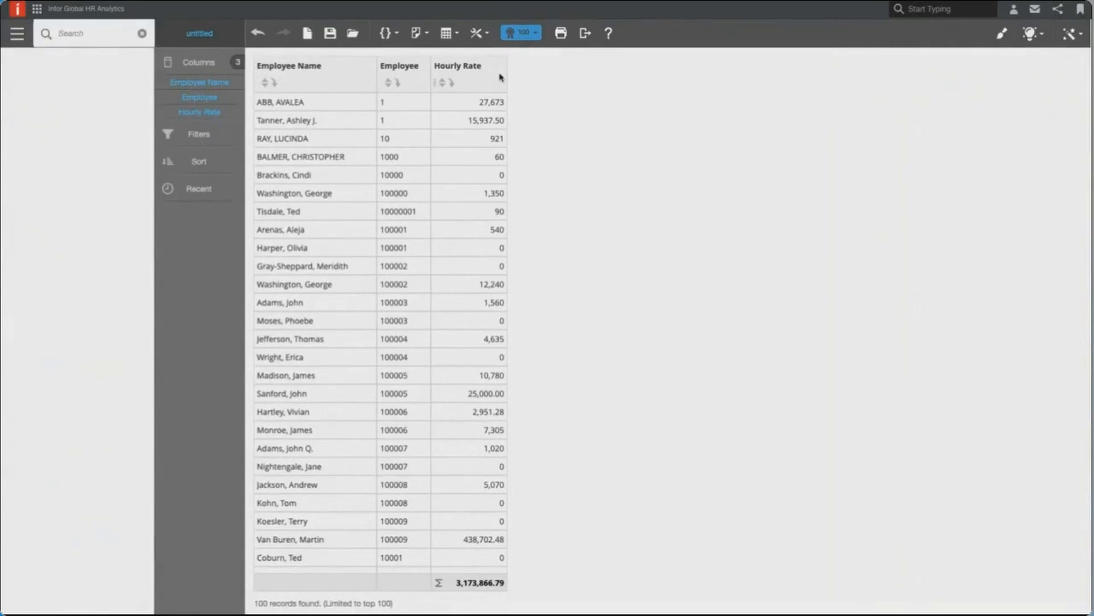
# - Format the Hourly Rate column with 2 decimals and the $ currency symbol
pyautogui.click(223, 116)
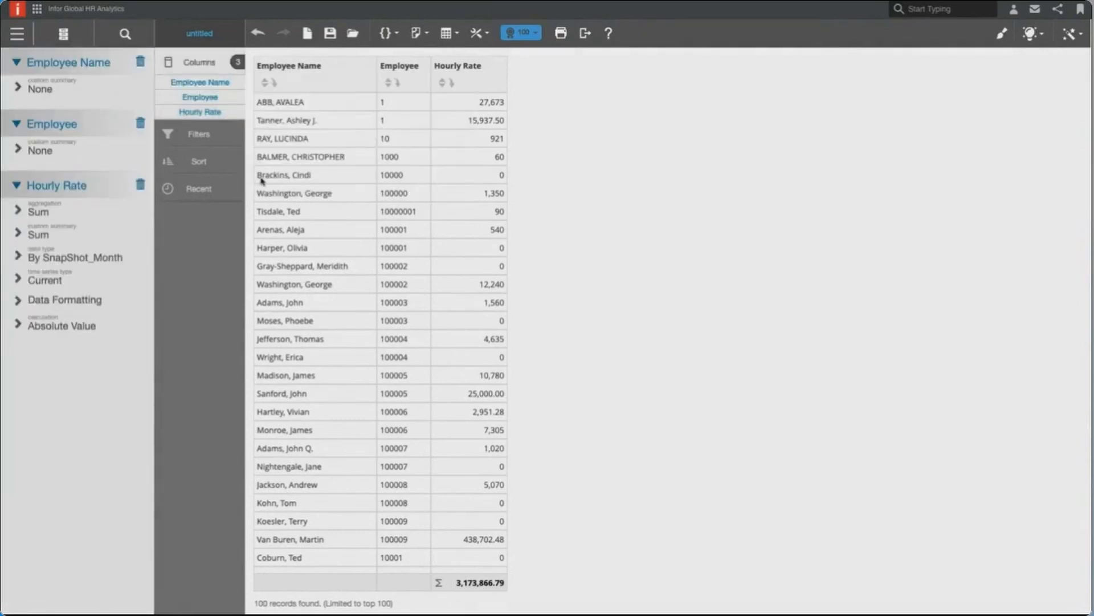
pyautogui.click(116, 309)
pyautogui.click(21, 432)
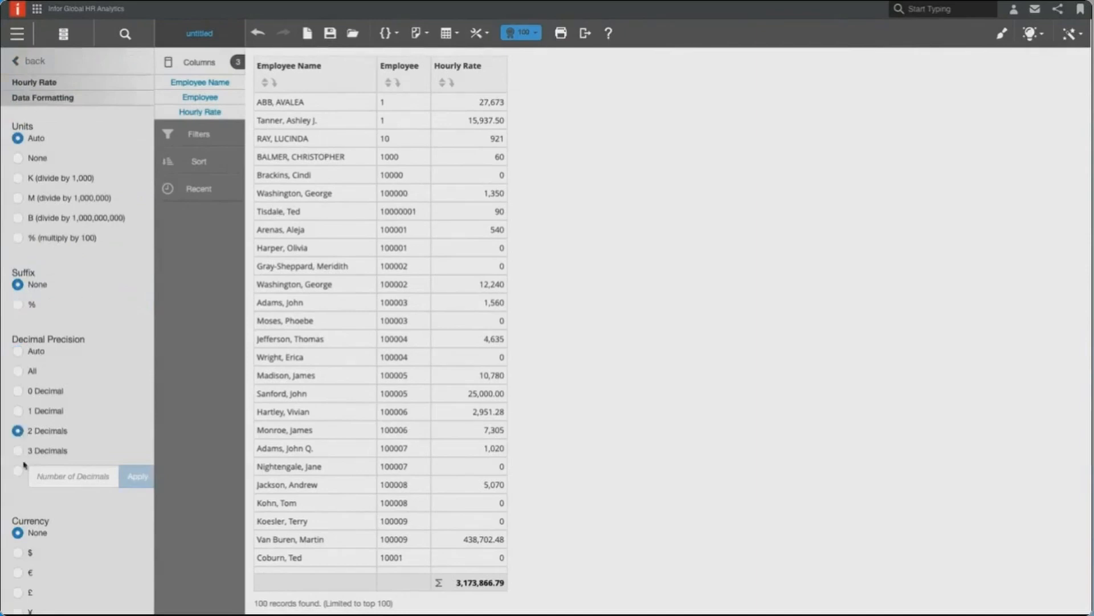
pyautogui.click(19, 553)
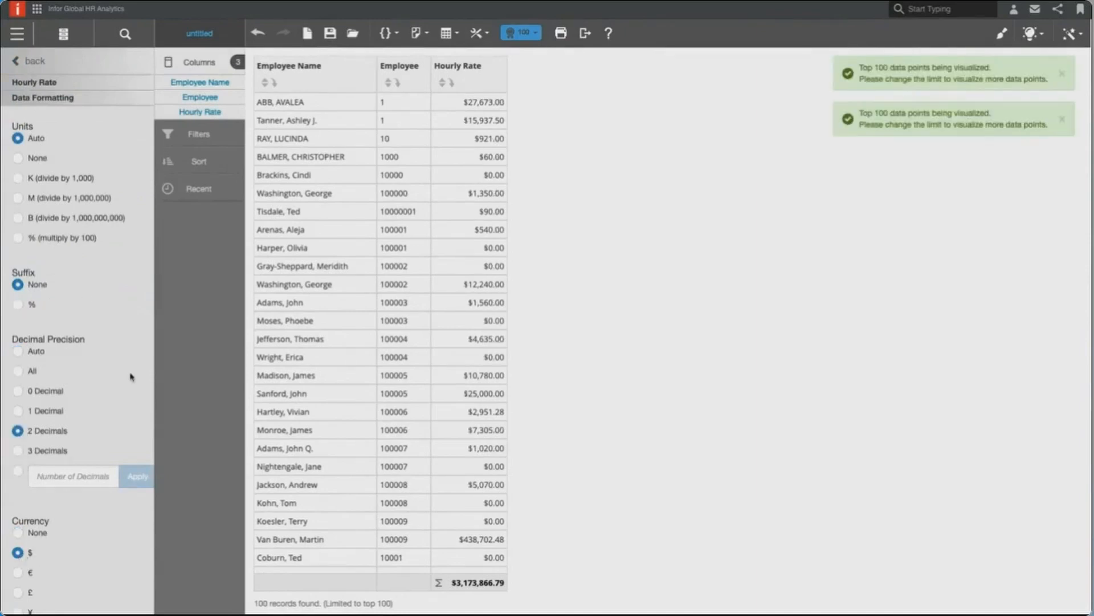
pyautogui.click(46, 61)
# - Search the subject areas for year/month and add the Year/Month attribute as the table's first column
pyautogui.click(63, 34)
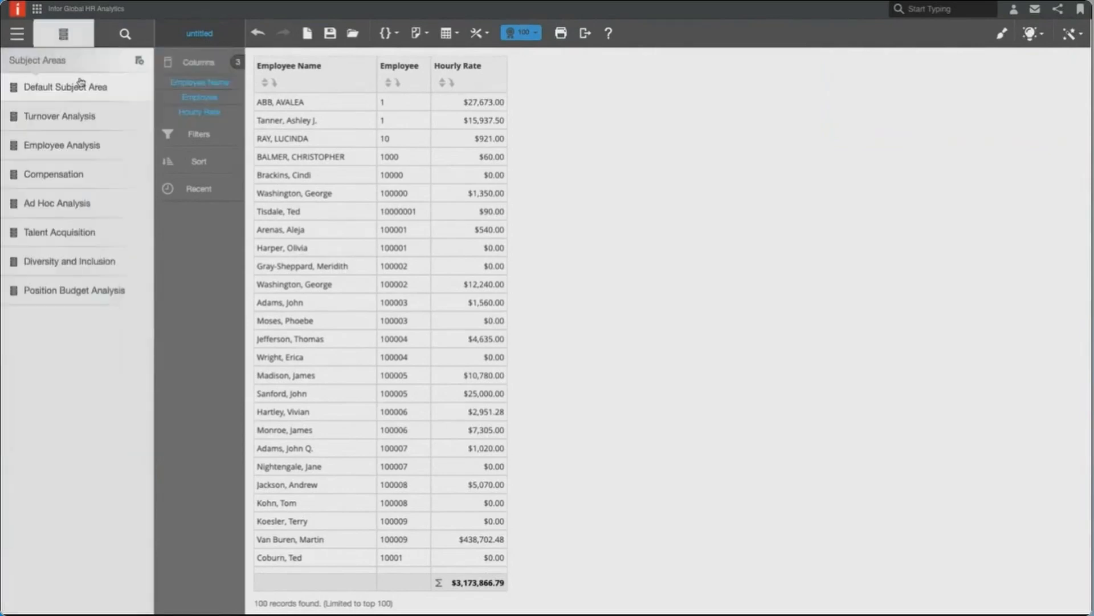
pyautogui.click(125, 34)
pyautogui.write('year')
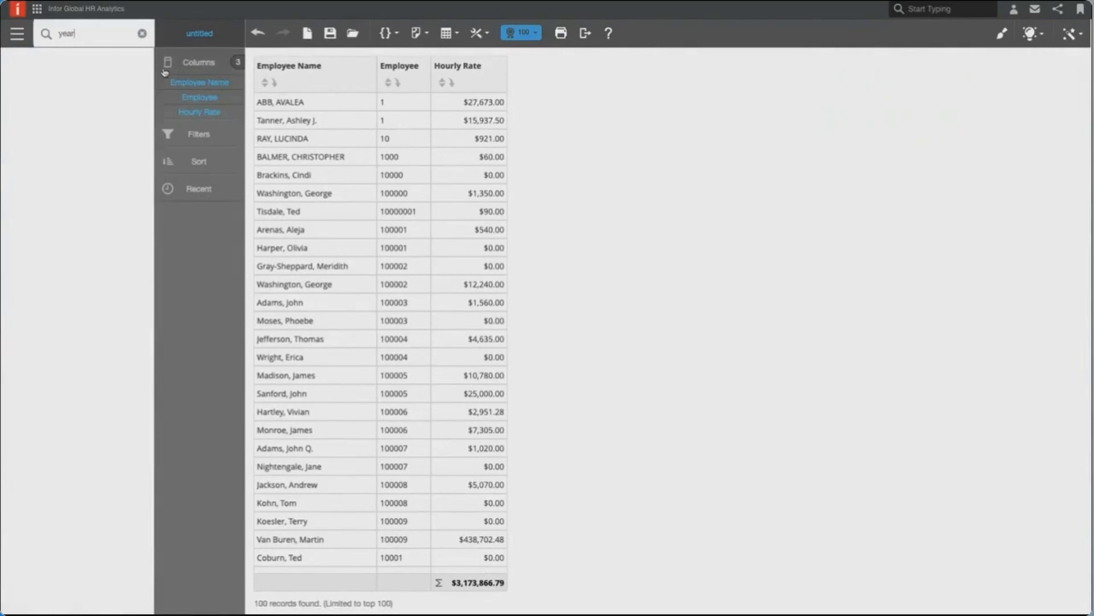
pyautogui.write('/month')
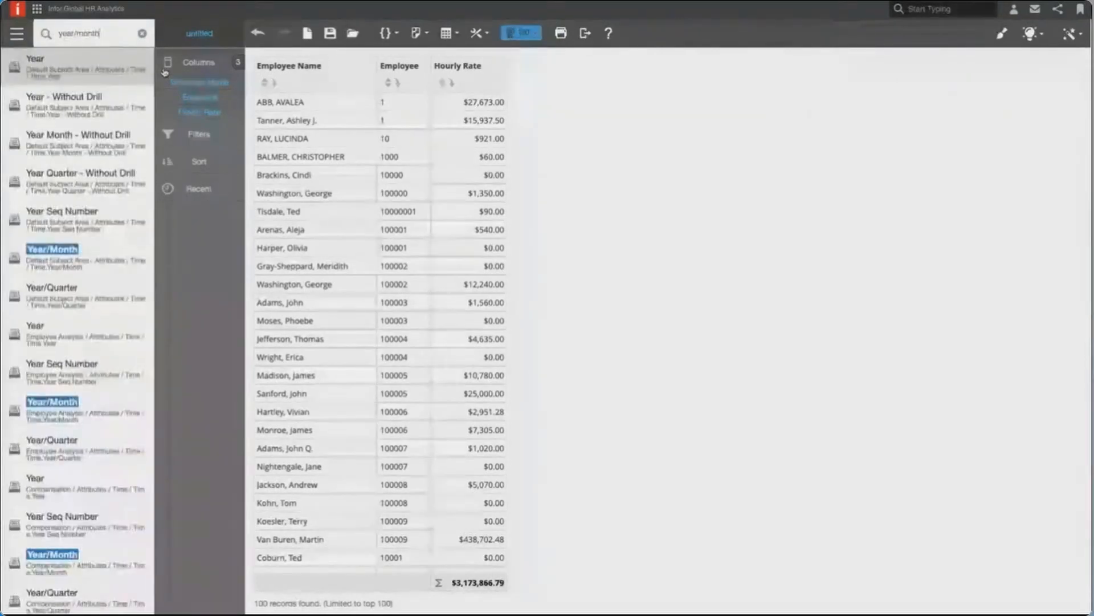
pyautogui.moveTo(164, 72); pyautogui.dragTo(169, 72)
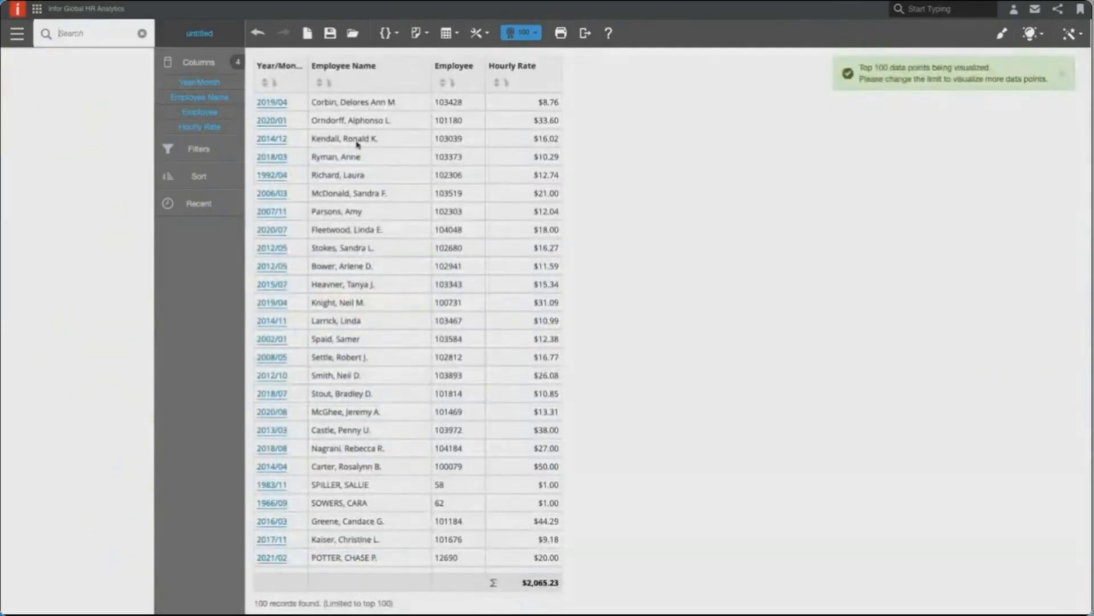
# - Filter the table to the employee in the second row and review that employee's monthly hourly rates
pyautogui.click(363, 124)
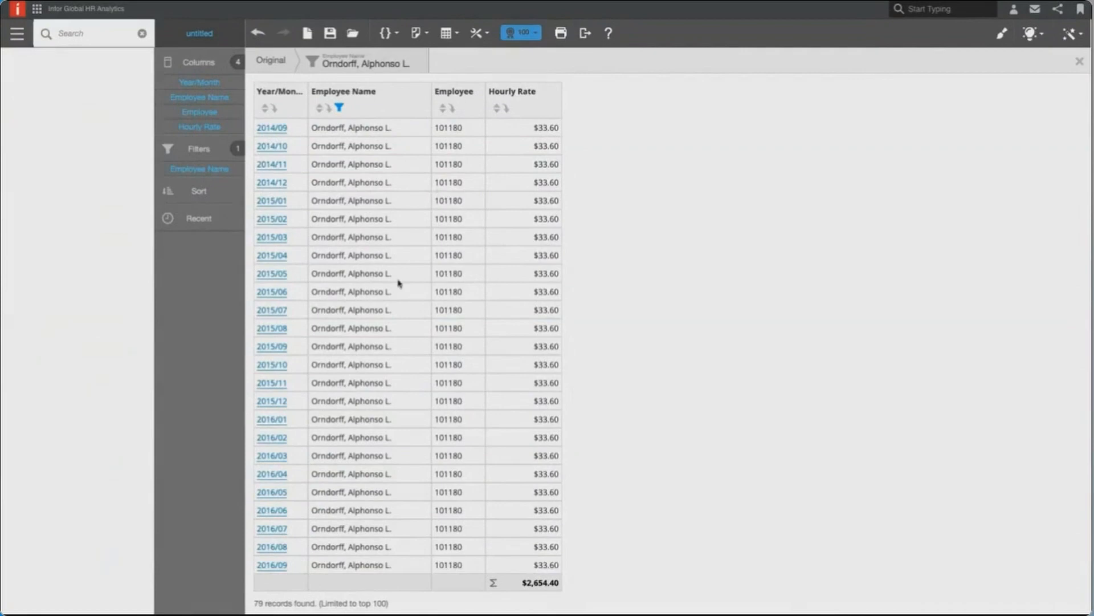
pyautogui.scroll(-3, 394, 345)
pyautogui.scroll(-3, 392, 342)
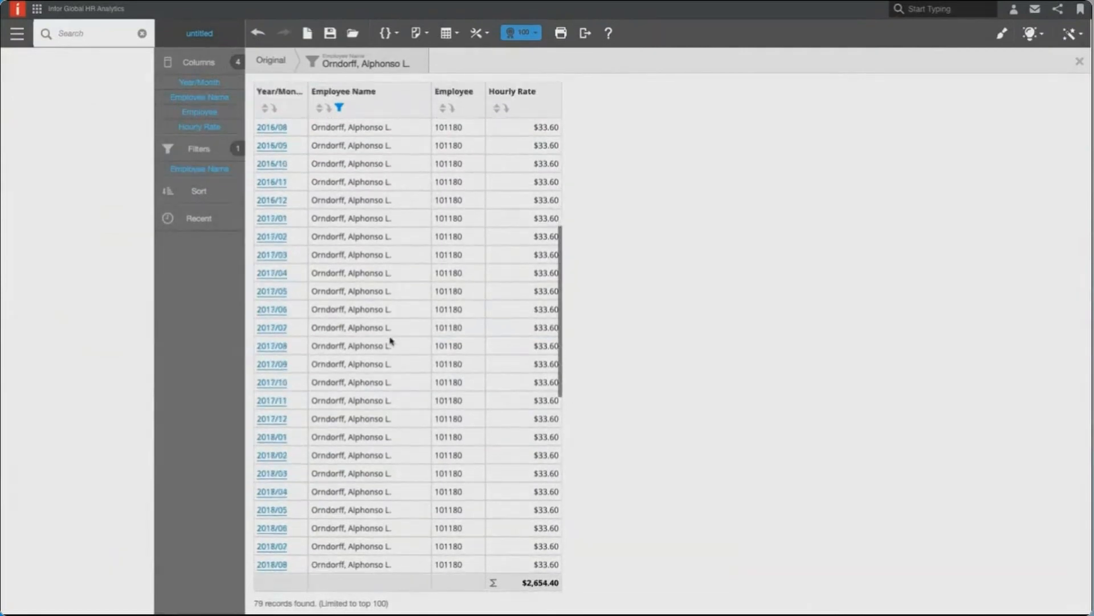
pyautogui.scroll(-8, 391, 341)
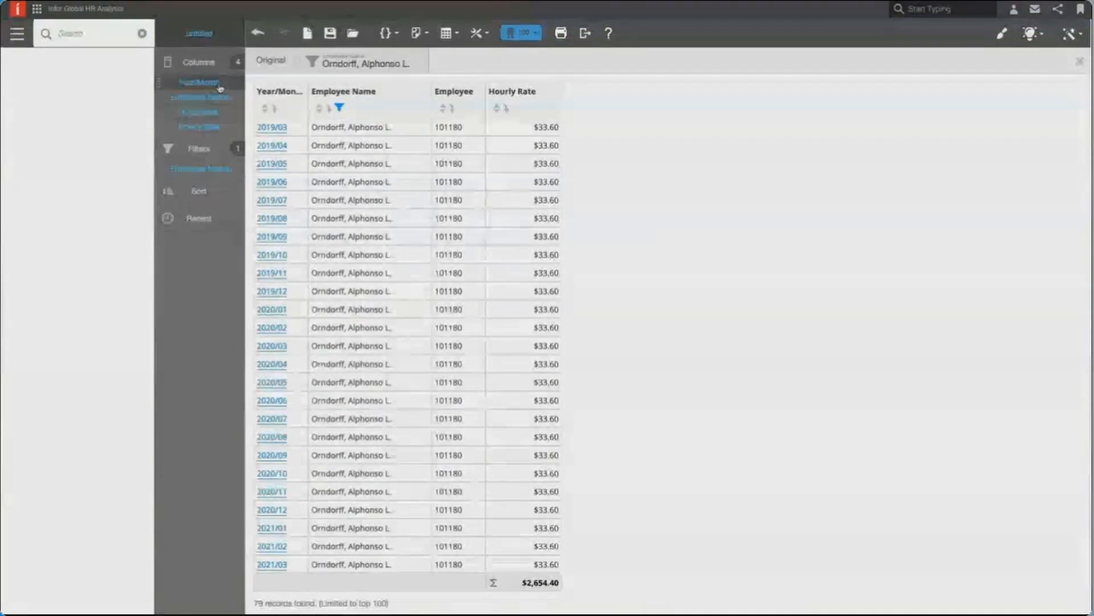
# - Add a Year/Month filter equal to 2021/03 to the report
pyautogui.moveTo(222, 88); pyautogui.dragTo(209, 151)
pyautogui.click(73, 155)
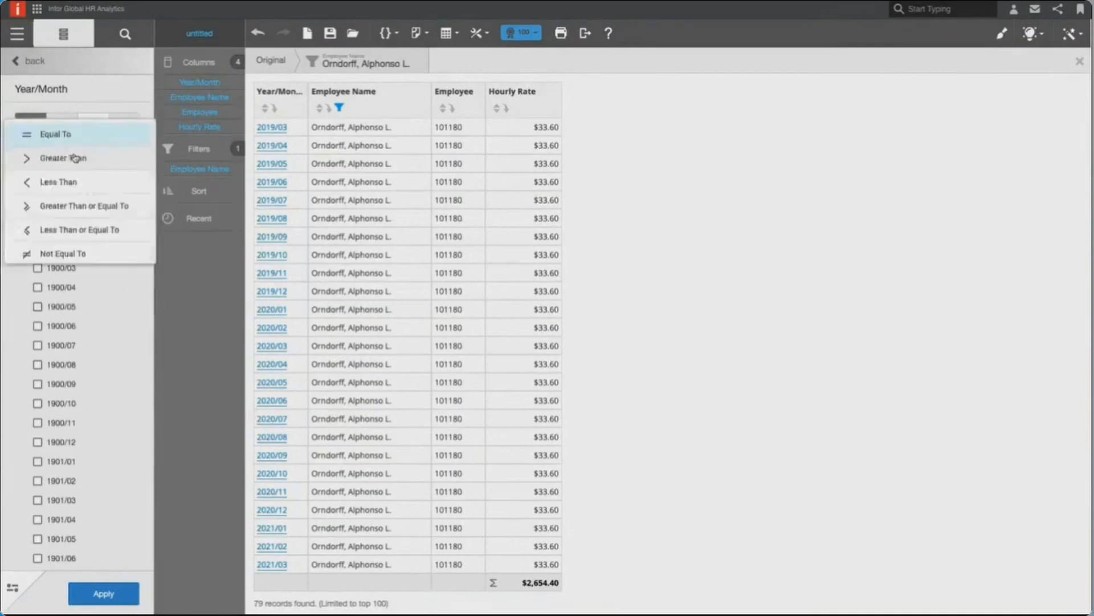
pyautogui.click(91, 263)
pyautogui.click(69, 194)
pyautogui.write('2021')
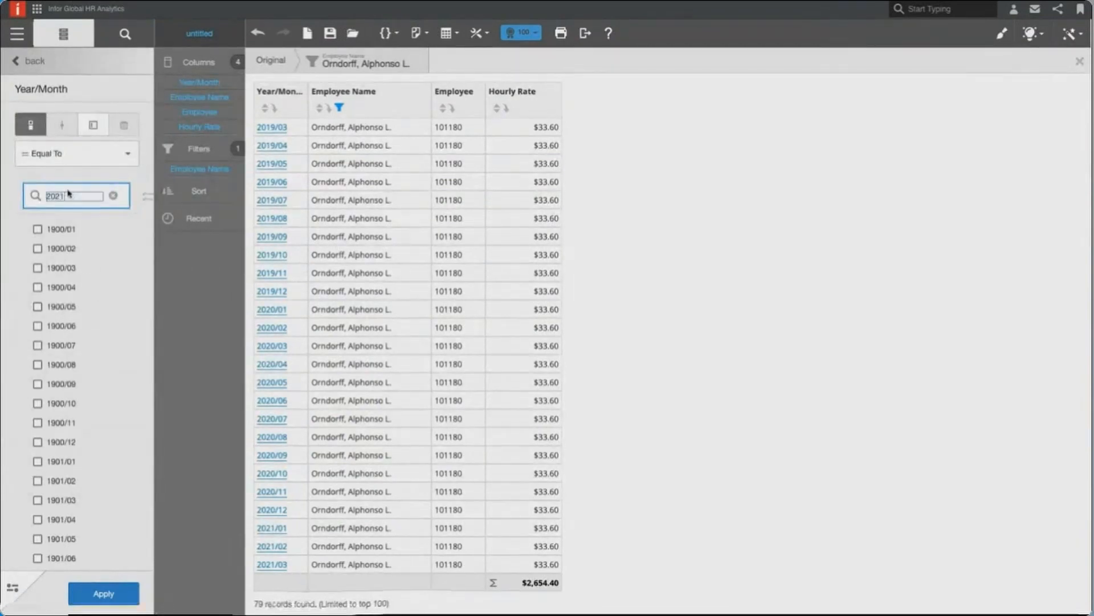
pyautogui.click(37, 268)
pyautogui.click(103, 593)
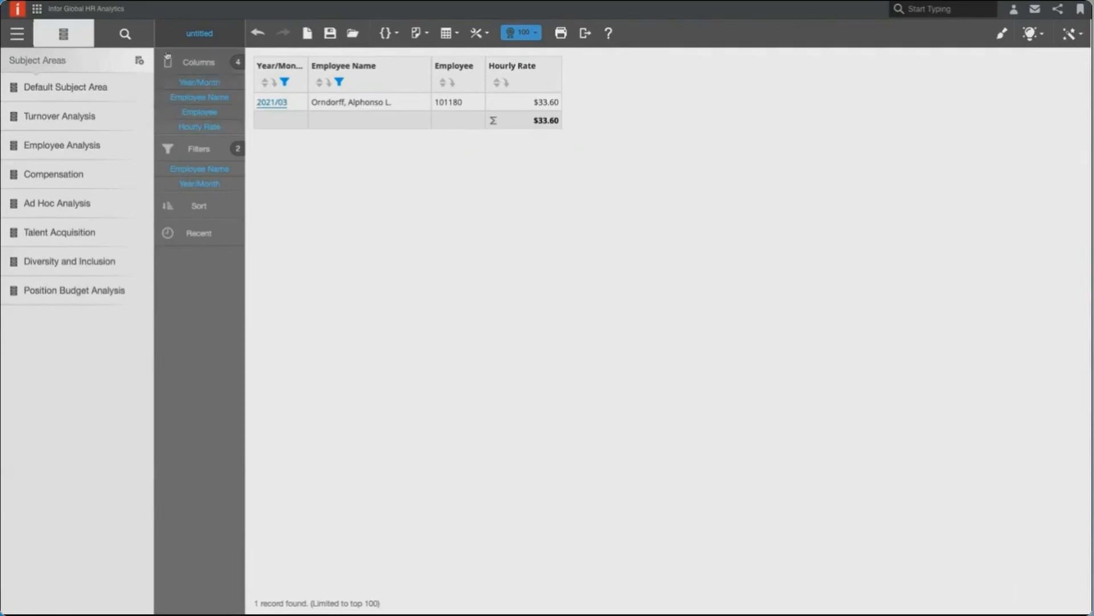
# - Leave the report for the dashboards area and create a new dashboard in the Tenant Custom Dashboards collection
pyautogui.click(17, 34)
pyautogui.click(54, 86)
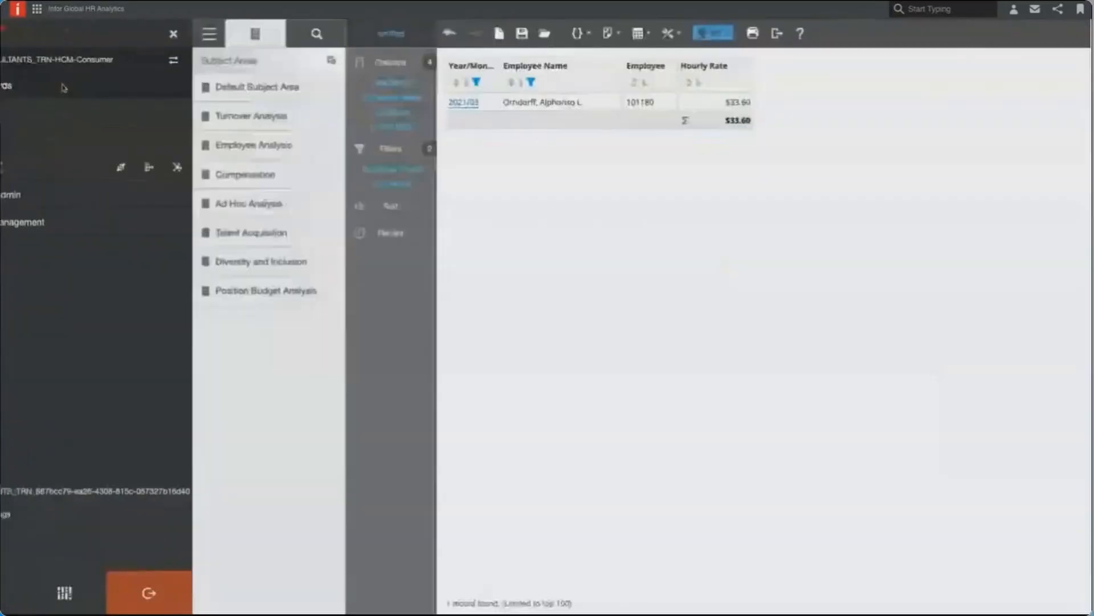
pyautogui.click(561, 367)
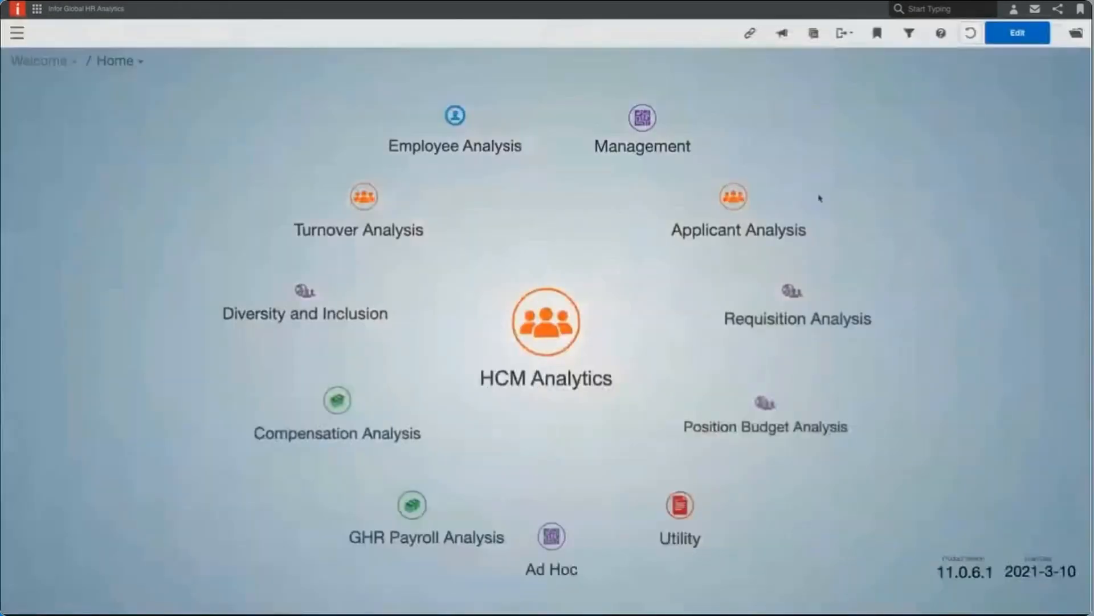
pyautogui.click(1077, 32)
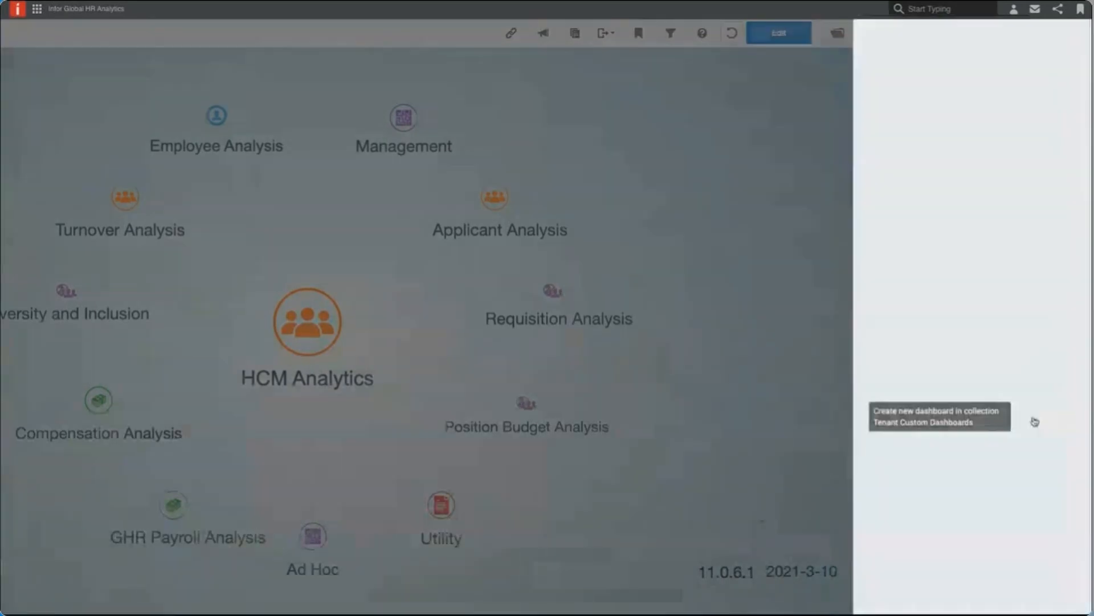
pyautogui.click(1017, 422)
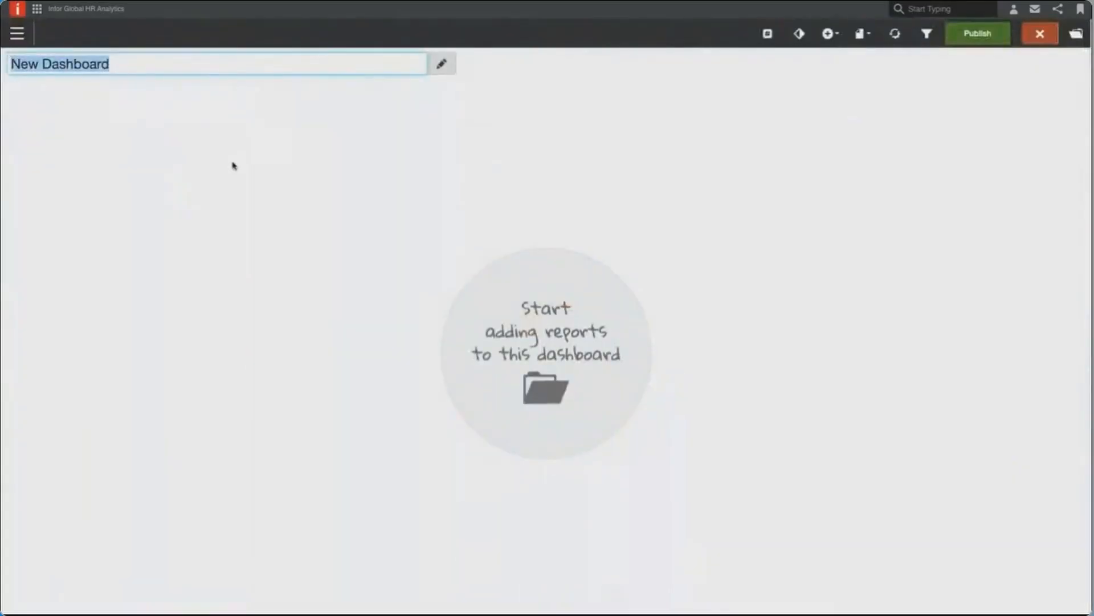
# - Name the new dashboard My Dashboard
pyautogui.write('My Dashbaor')
pyautogui.press('BackSpace')
pyautogui.press('BackSpace')
pyautogui.press('BackSpace')
pyautogui.write('oard')
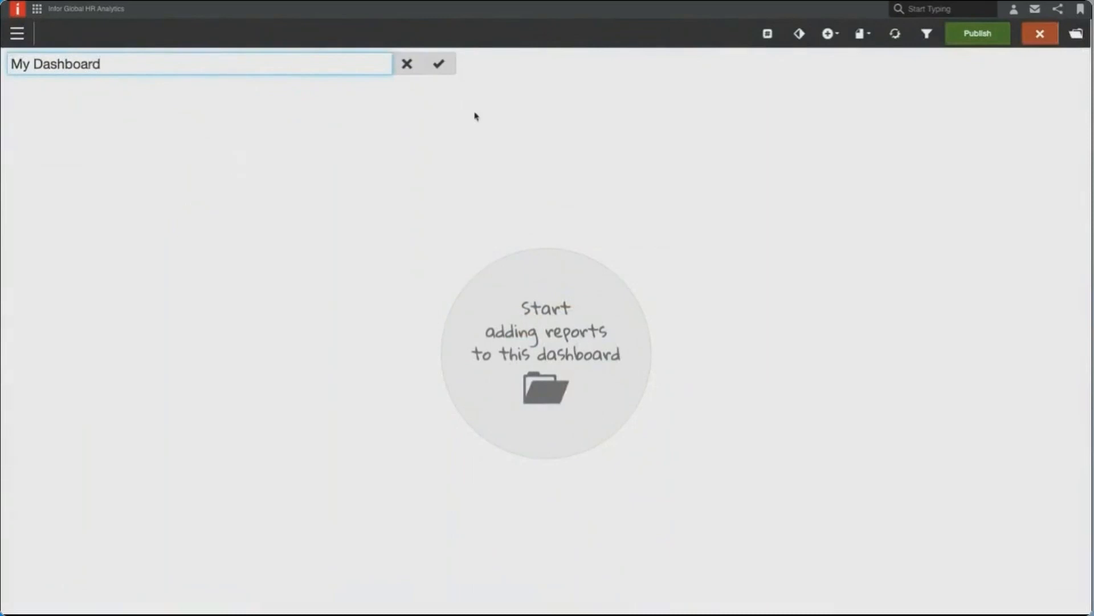
pyautogui.click(438, 70)
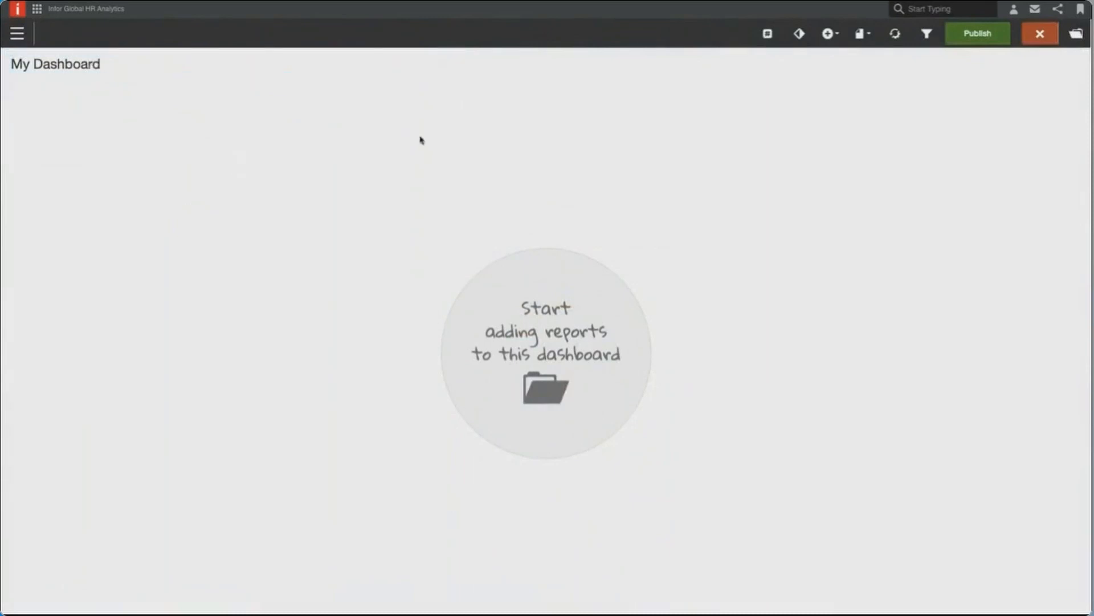
# - Add the existing Ethnicity by Job and Employee by Ethnicity reports from the shared Infor HCM > Diversity and Inclusion > Ethnicity folder
pyautogui.click(830, 34)
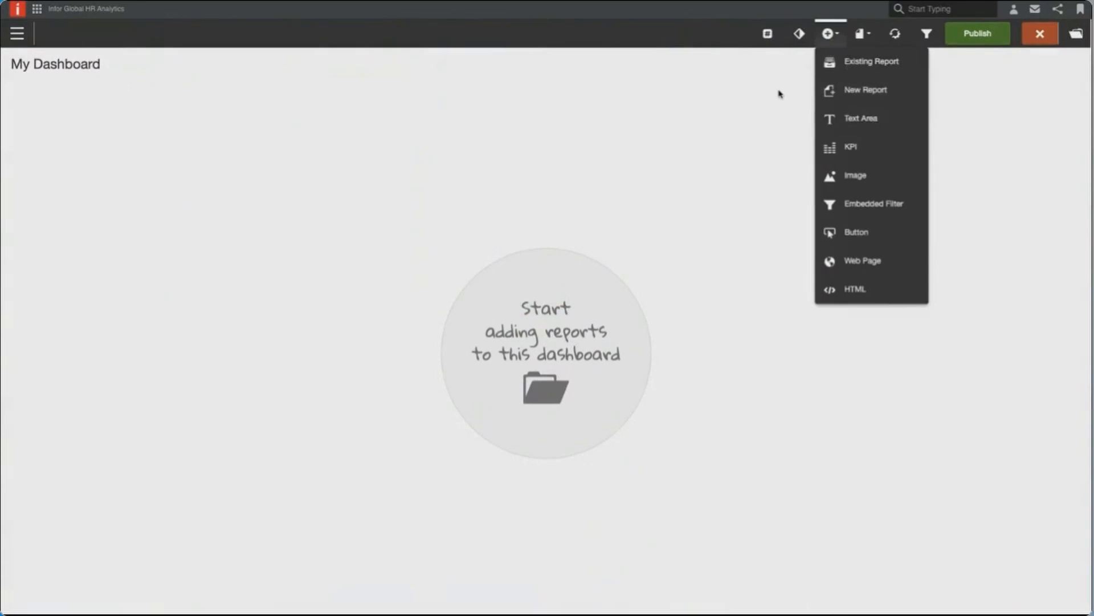
pyautogui.click(851, 66)
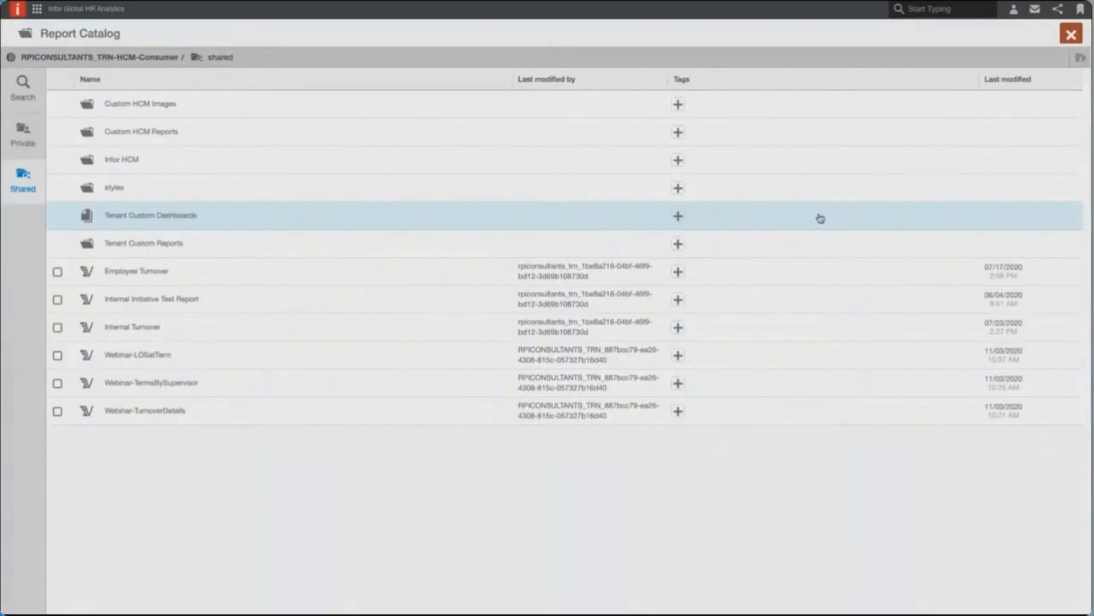
pyautogui.click(158, 166)
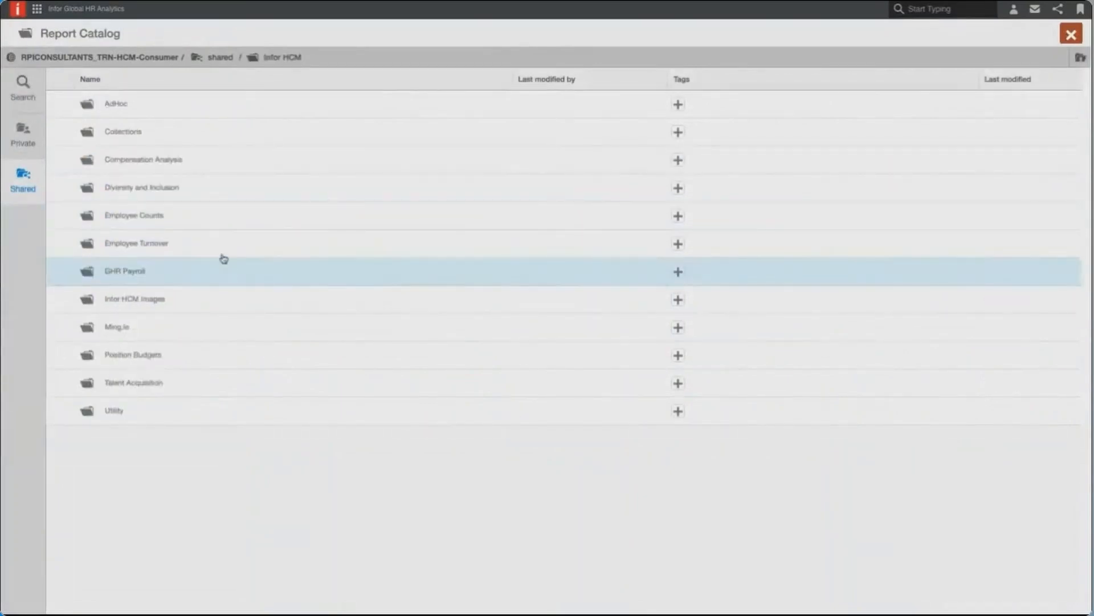
pyautogui.click(193, 192)
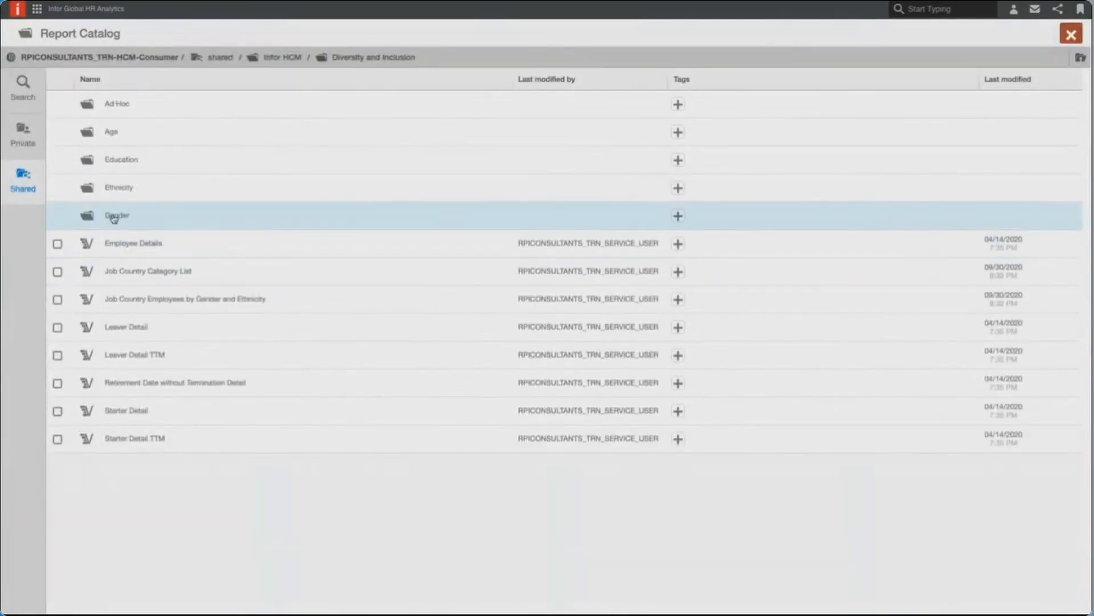
pyautogui.click(131, 194)
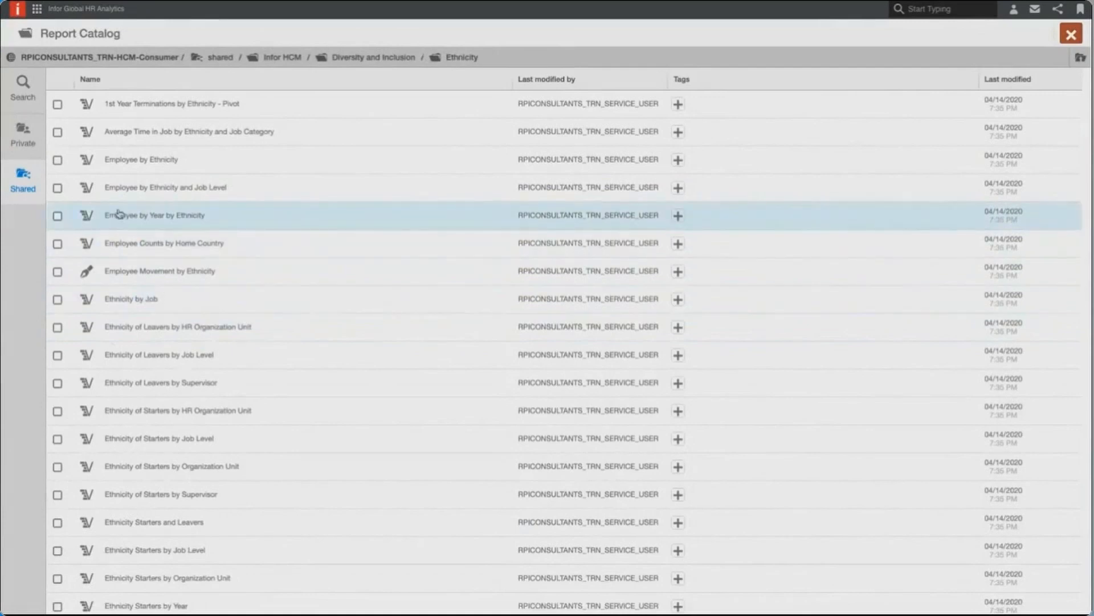
pyautogui.click(57, 299)
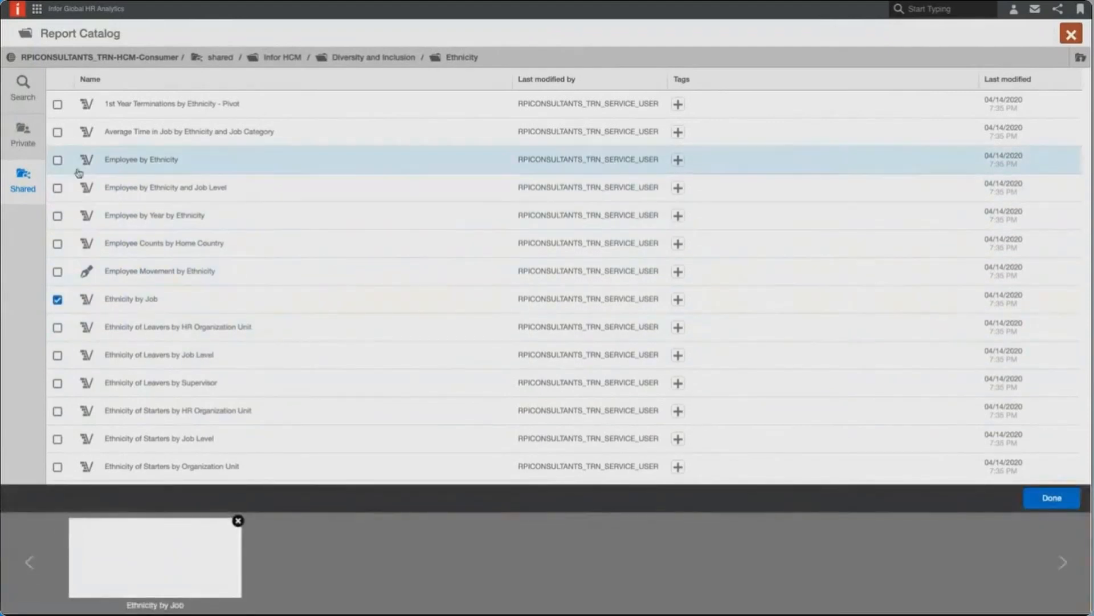
pyautogui.click(58, 161)
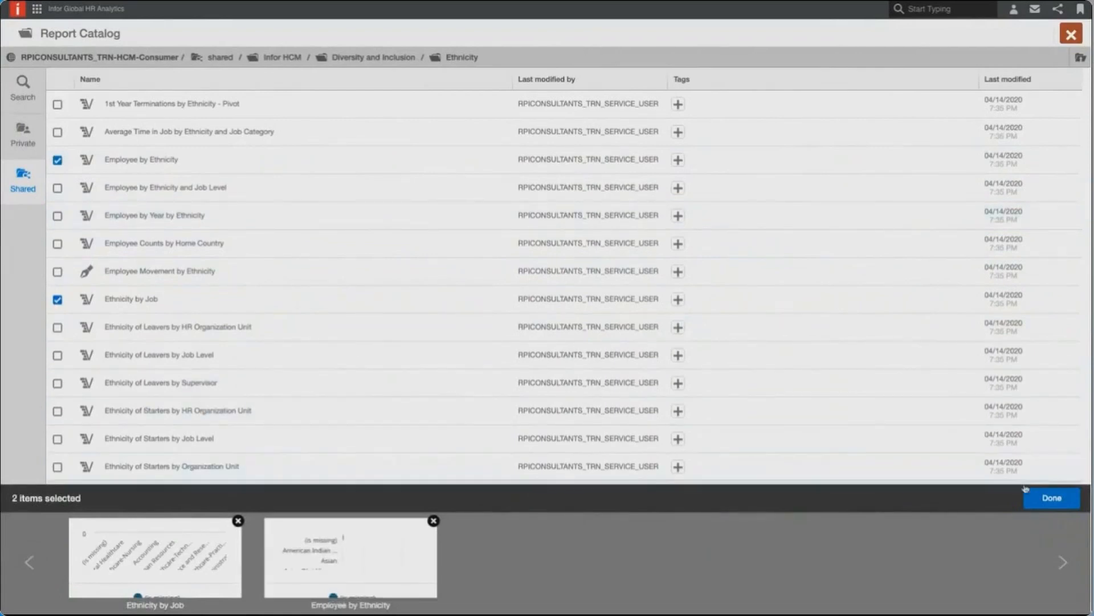
pyautogui.click(1047, 500)
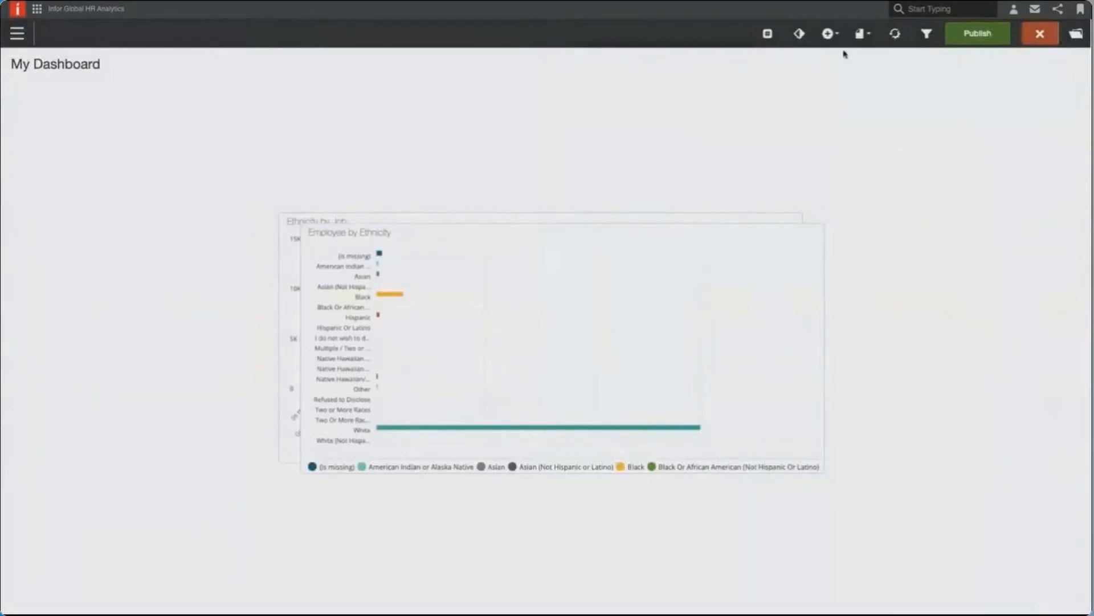
# - Add the existing Employee by Gender and Employee Gender by Job Level reports from the shared Infor HCM > Diversity and Inclusion > Gender folder
pyautogui.click(829, 36)
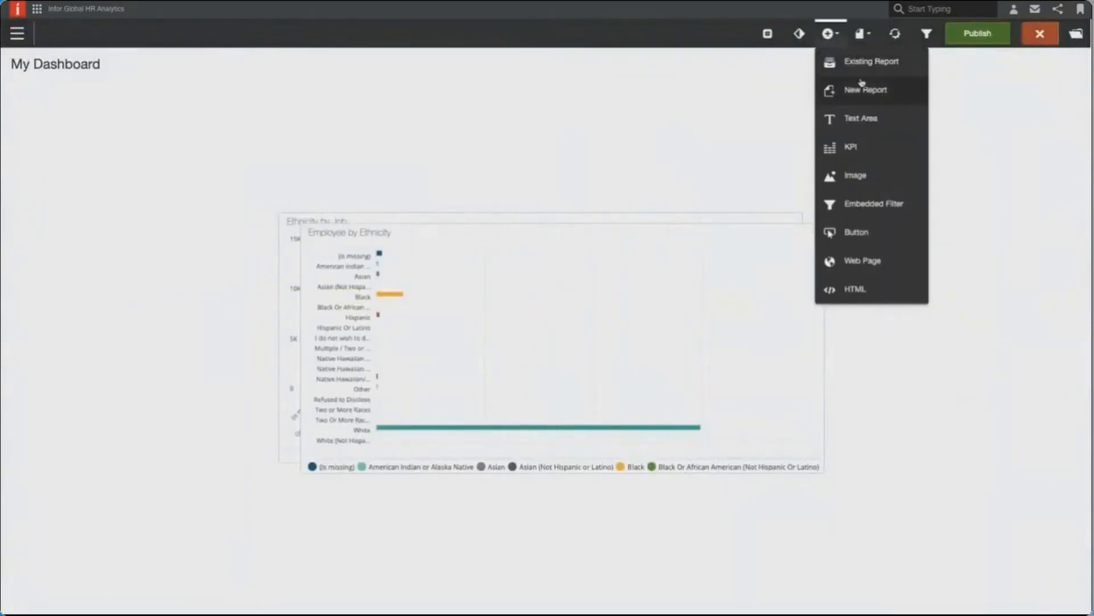
pyautogui.click(863, 62)
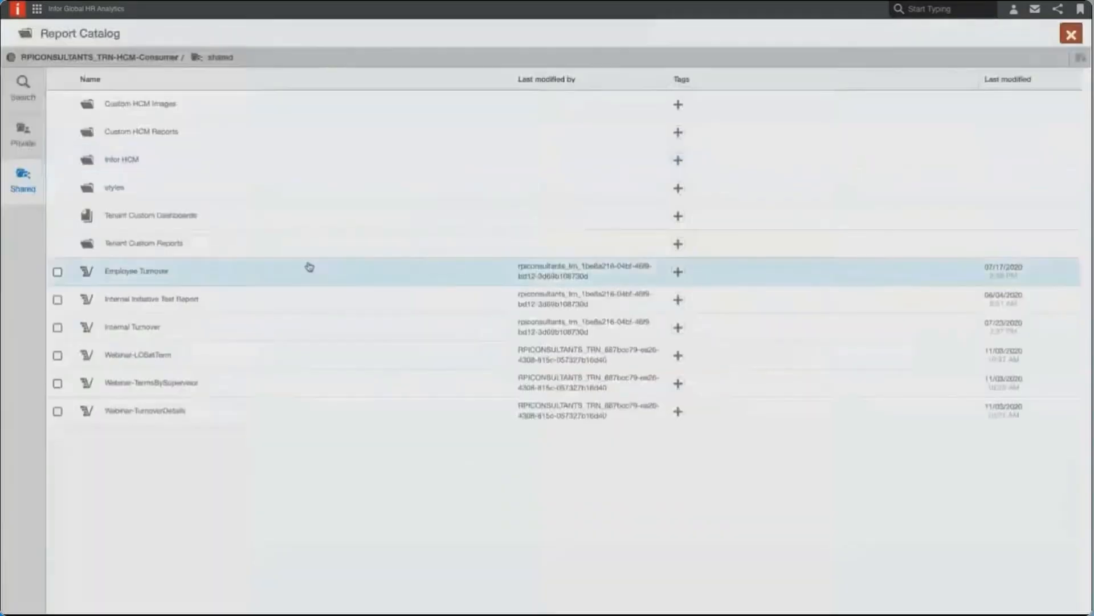
pyautogui.click(210, 165)
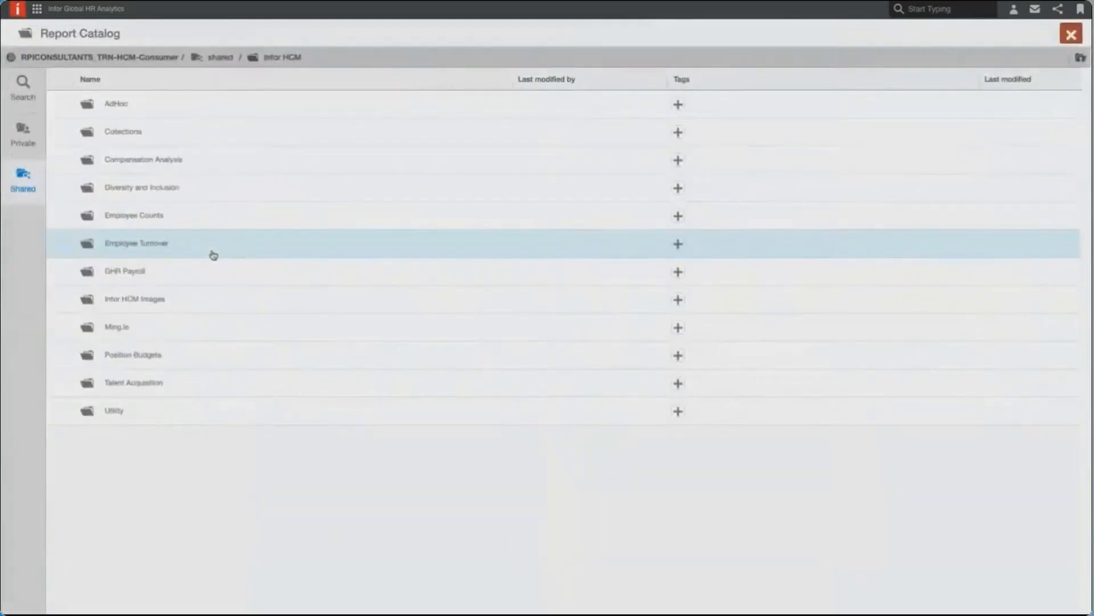
pyautogui.click(175, 192)
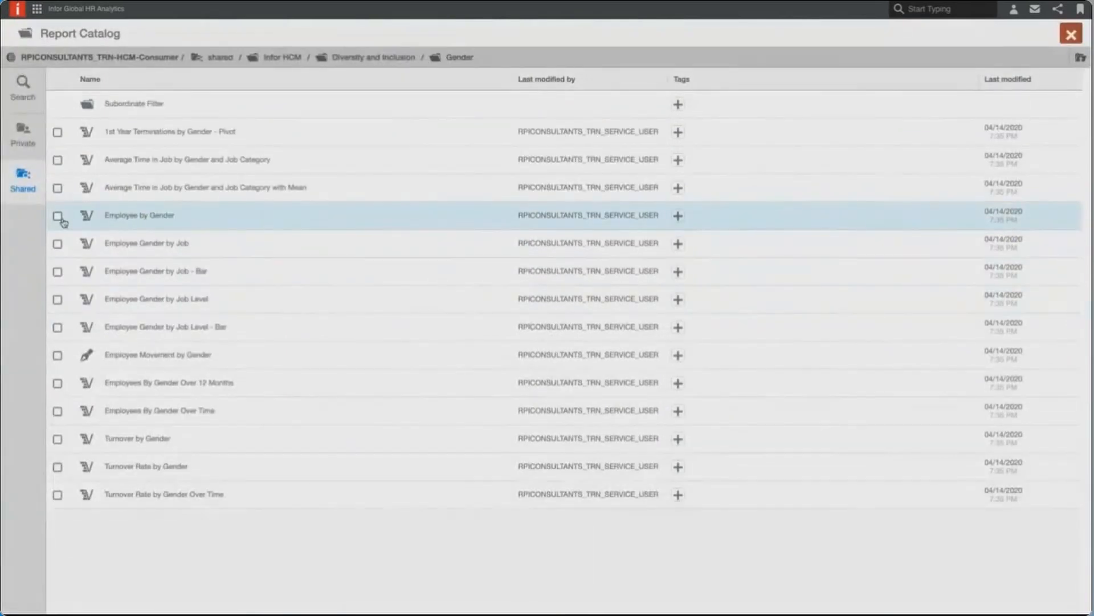
pyautogui.click(58, 216)
pyautogui.click(59, 300)
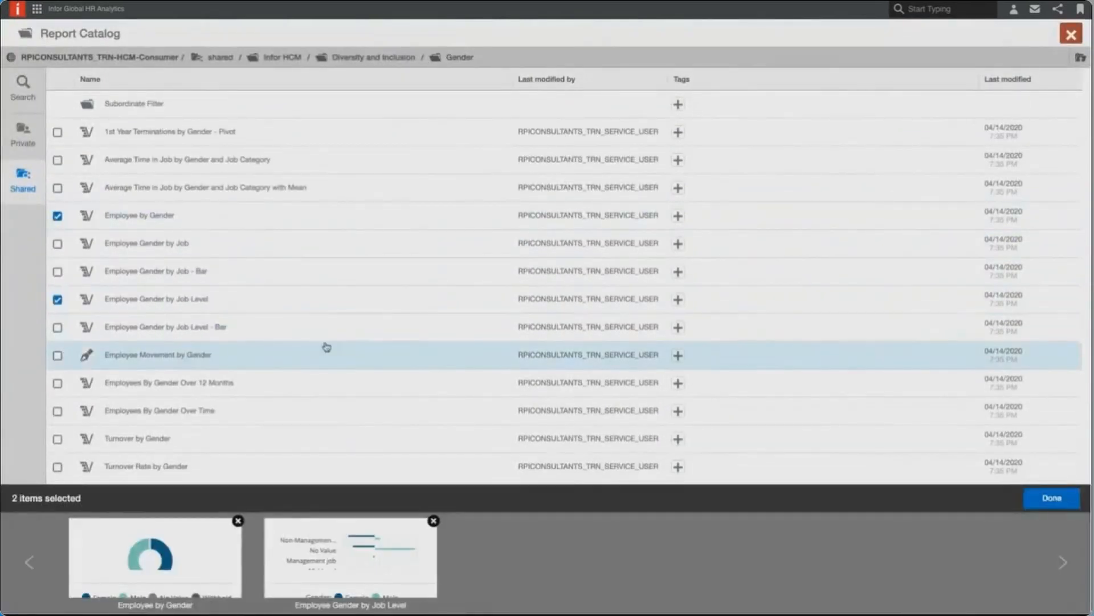
pyautogui.click(1052, 497)
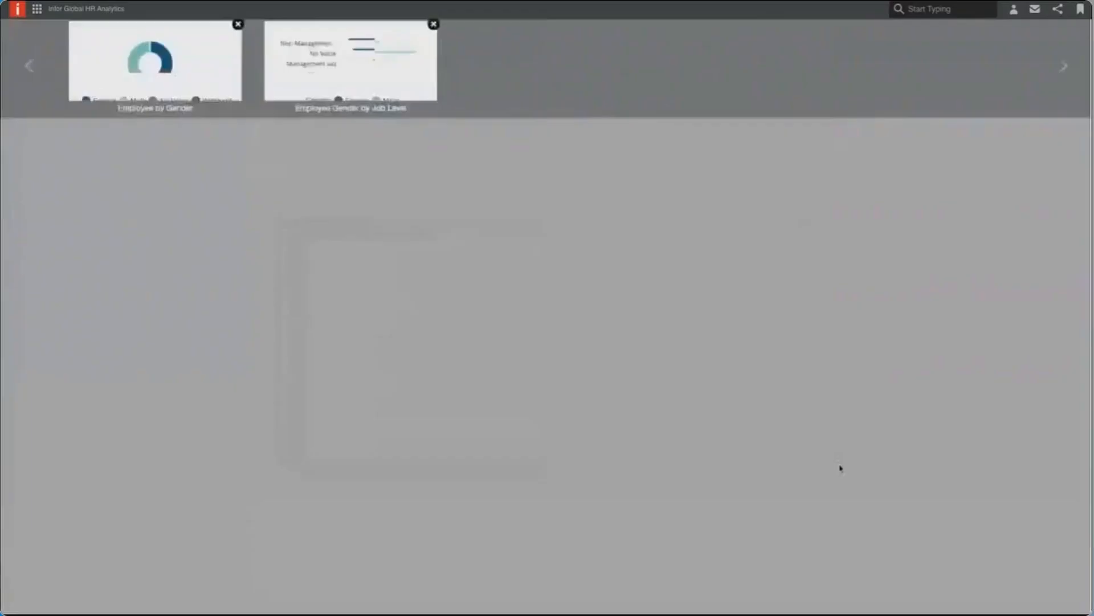
# - Spread the four overlapping reports apart on the dashboard canvas
pyautogui.moveTo(640, 266); pyautogui.dragTo(704, 333)
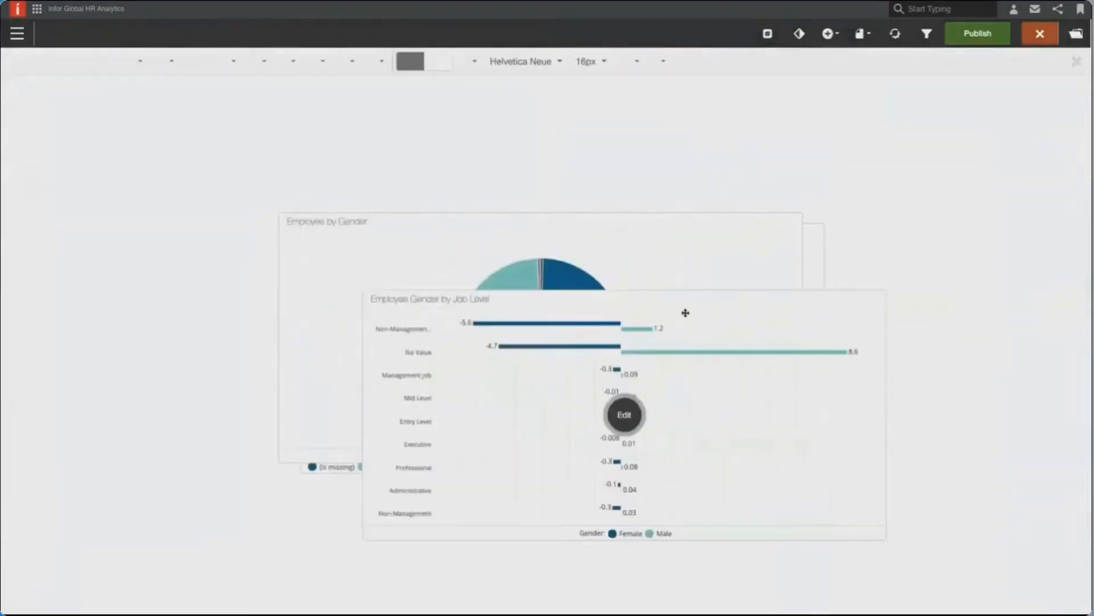
pyautogui.moveTo(612, 263); pyautogui.dragTo(442, 294)
pyautogui.moveTo(684, 260); pyautogui.dragTo(814, 276)
pyautogui.moveTo(734, 219); pyautogui.dragTo(745, 179)
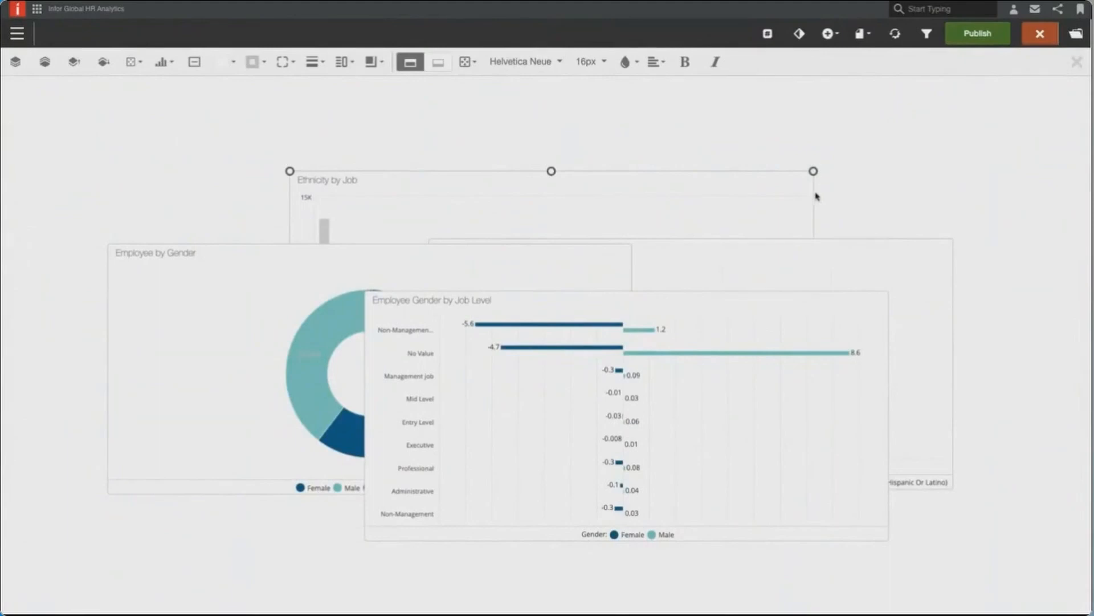
# - Arrange the four reports in a two-by-two grid layout and select the Ethnicity by Job report
pyautogui.click(860, 37)
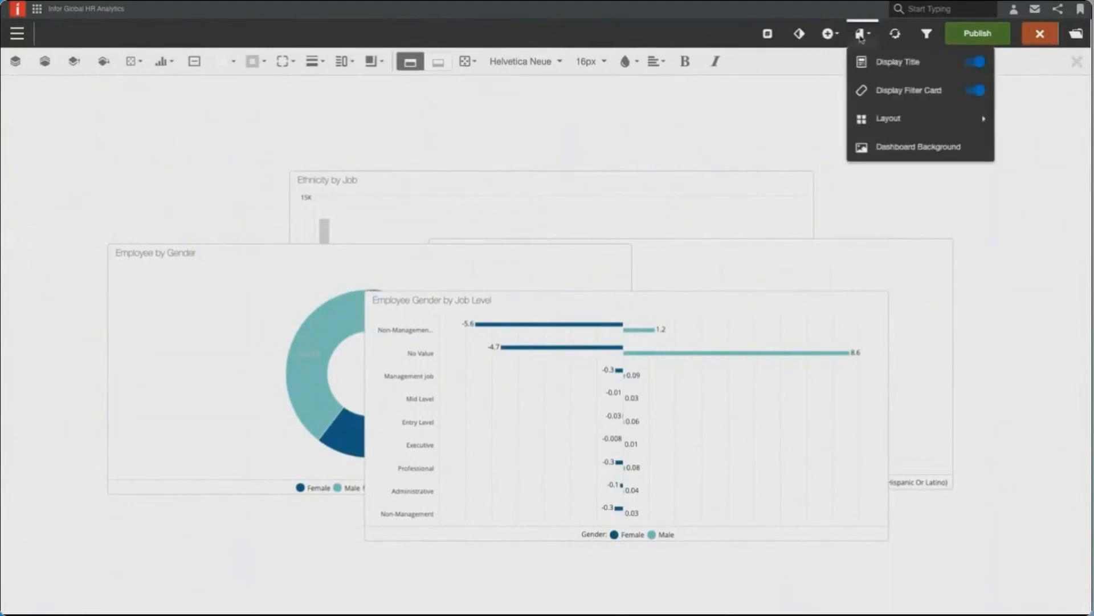
pyautogui.moveTo(921, 125)
pyautogui.click(787, 134)
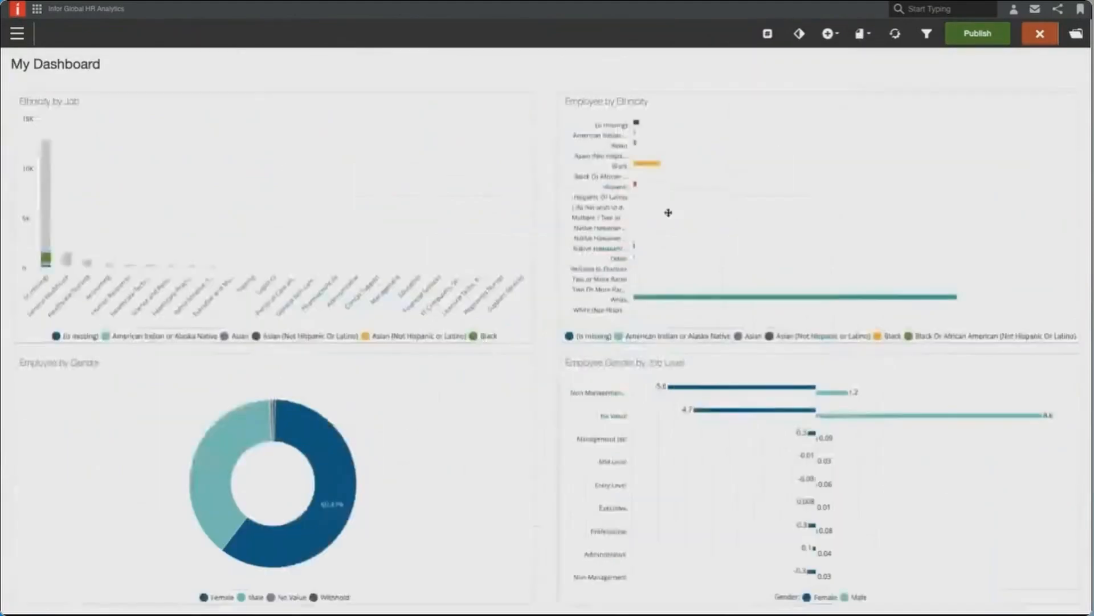
pyautogui.click(317, 164)
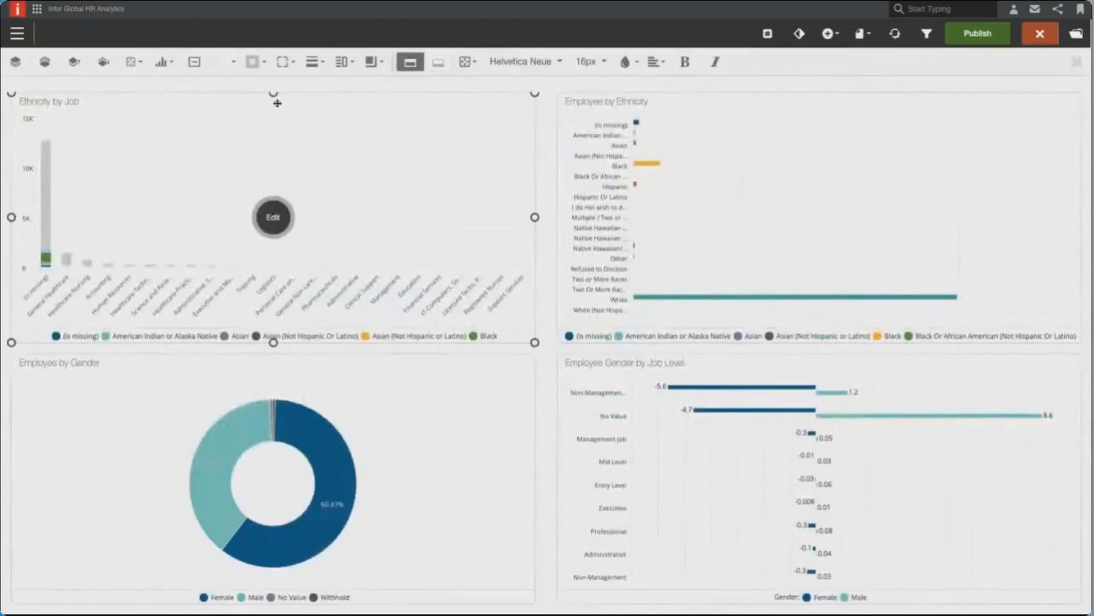
# - Shorten the Ethnicity by Job report from its upper edge to leave space above it and publish the dashboard
pyautogui.moveTo(274, 93); pyautogui.dragTo(274, 145)
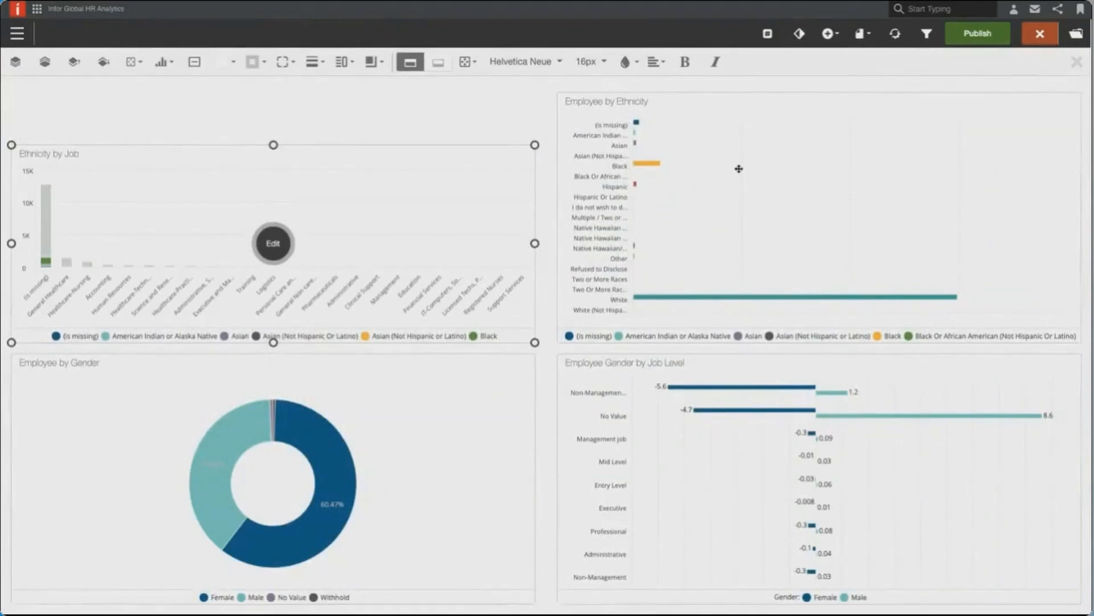
pyautogui.click(1003, 44)
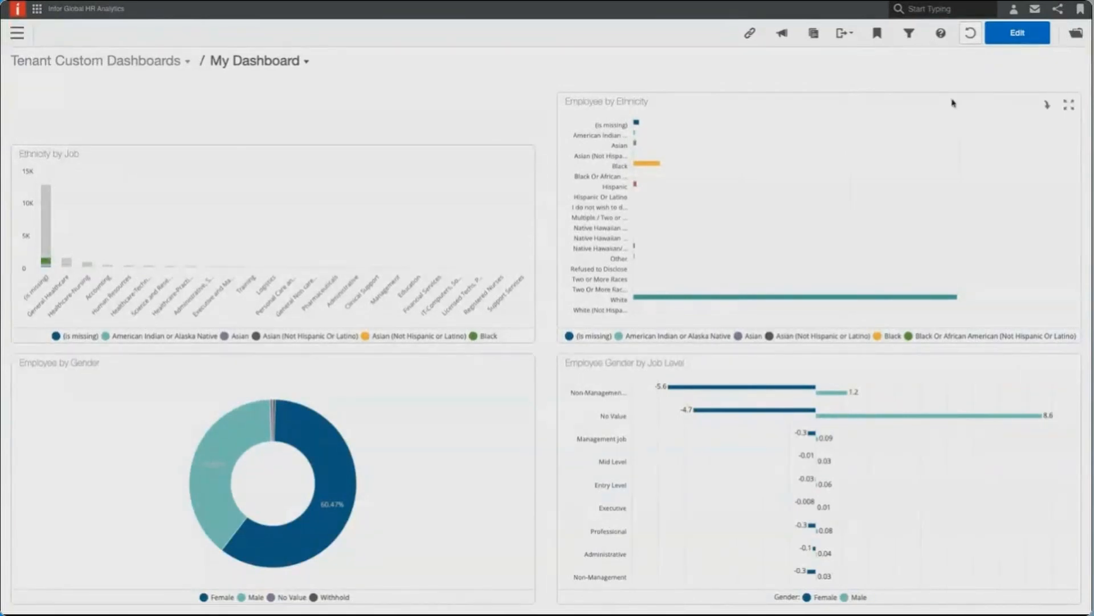
# - Reopen the dashboard for editing and add the existing Employee Details report from the shared Infor HCM > Employee Counts folder
pyautogui.click(1018, 32)
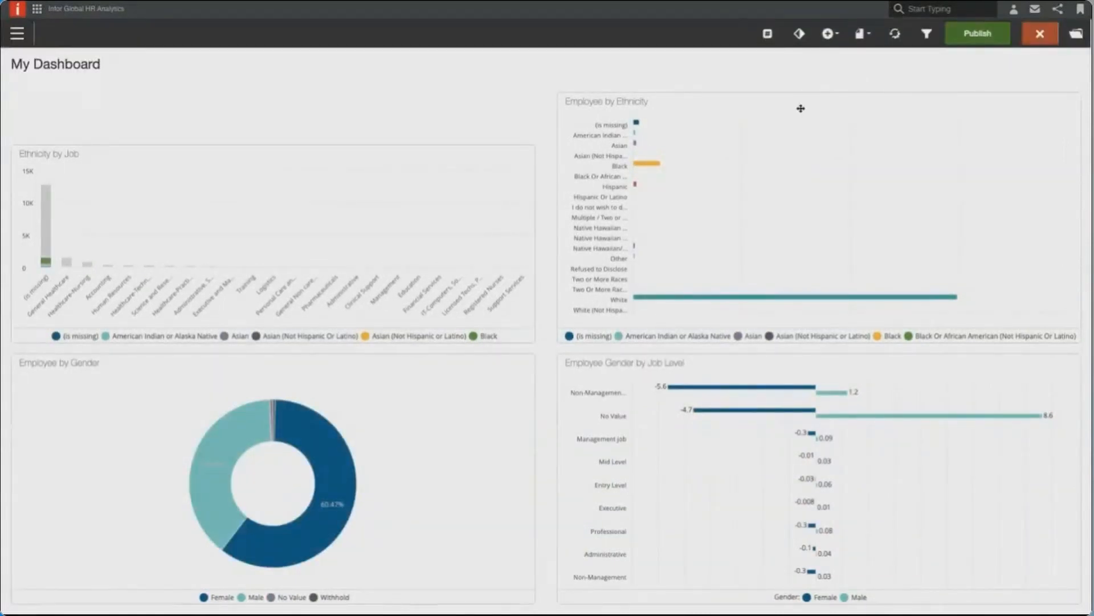
pyautogui.click(832, 34)
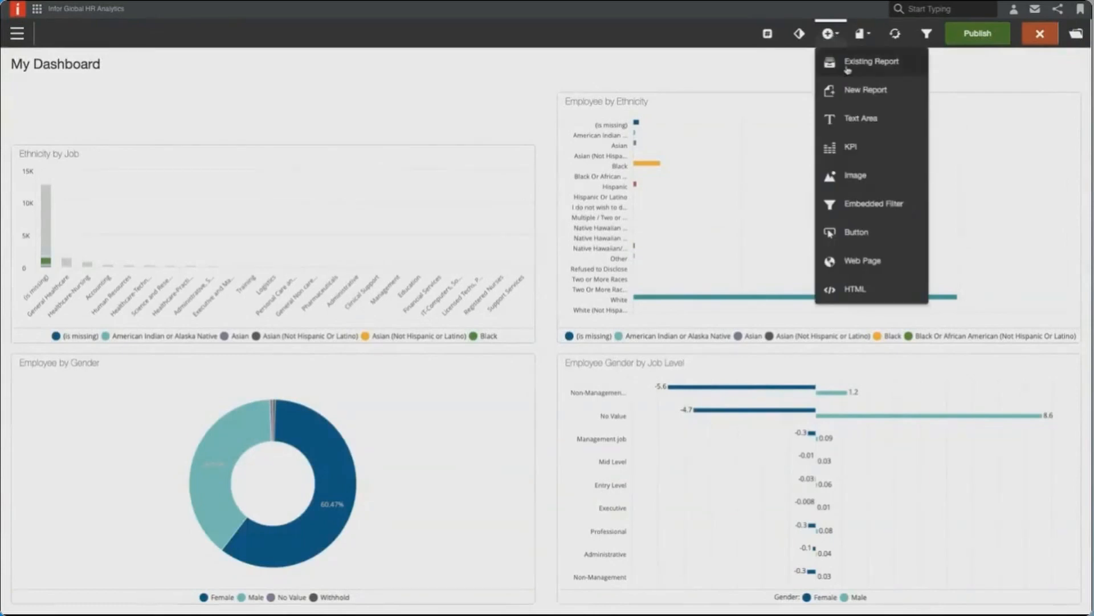
pyautogui.click(847, 66)
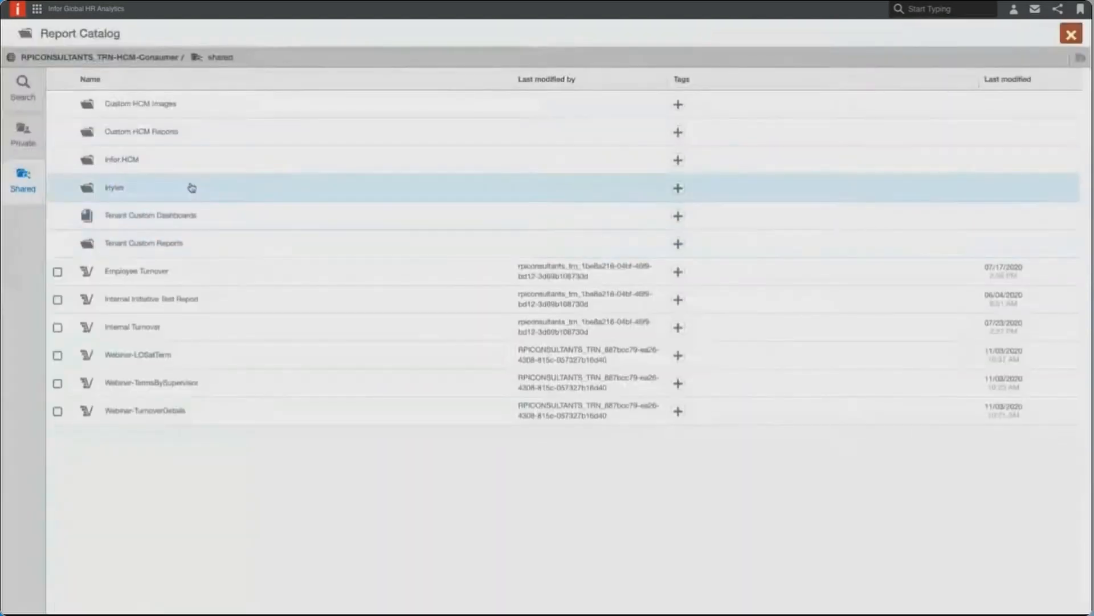
pyautogui.click(176, 163)
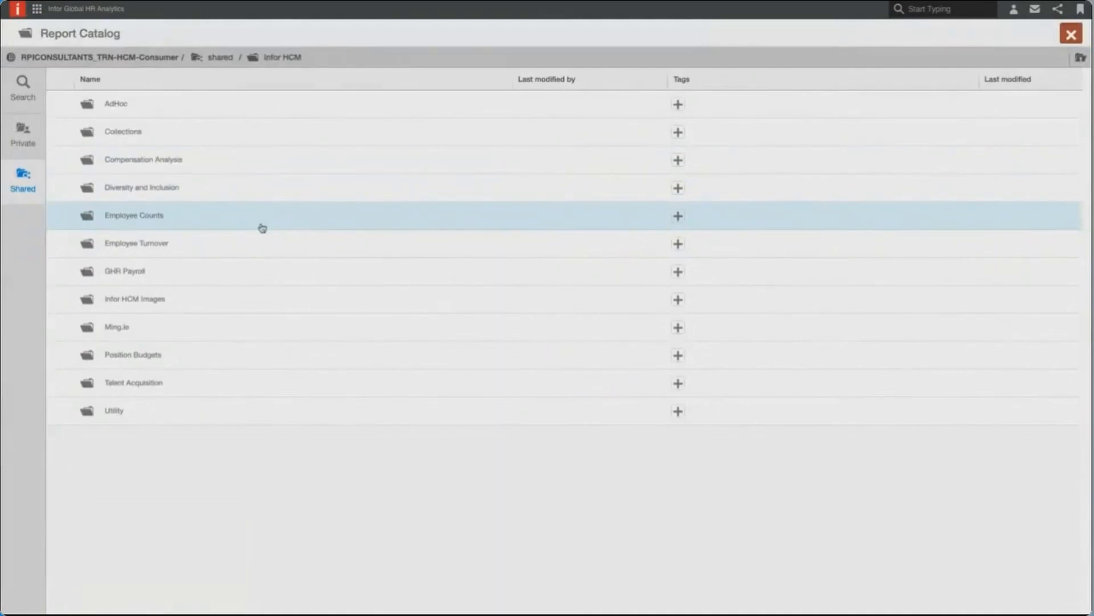
pyautogui.click(218, 217)
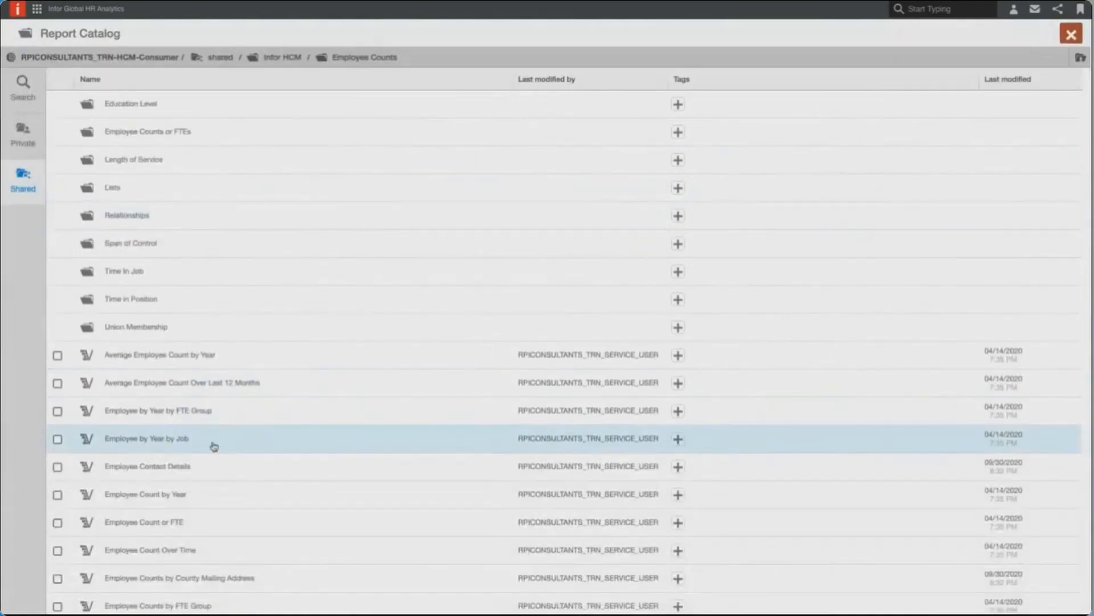
pyautogui.scroll(-2, 215, 445)
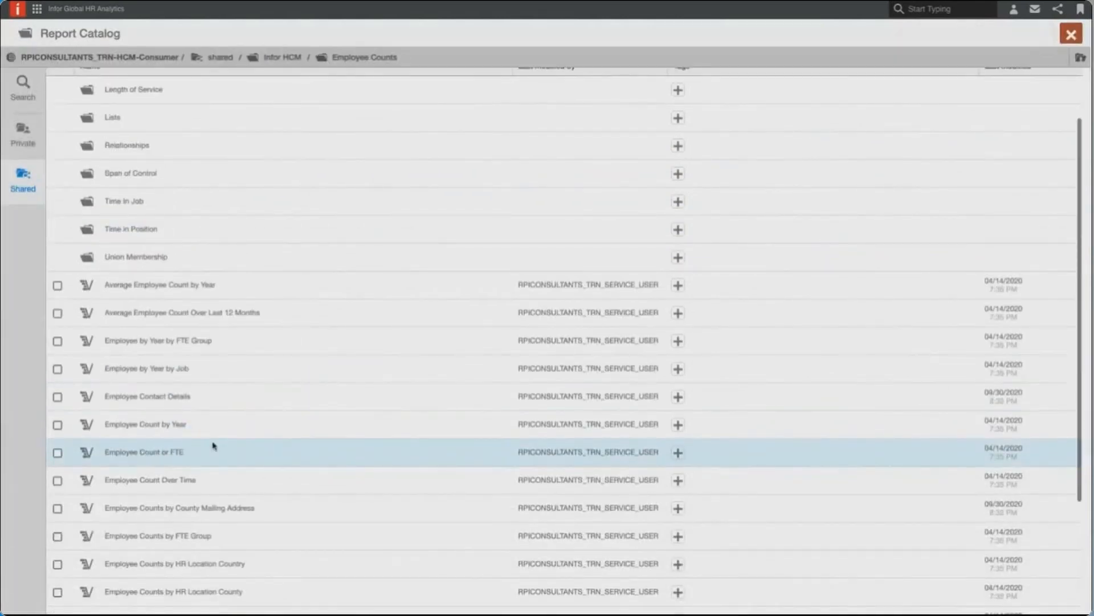
pyautogui.scroll(-4, 214, 446)
pyautogui.click(58, 572)
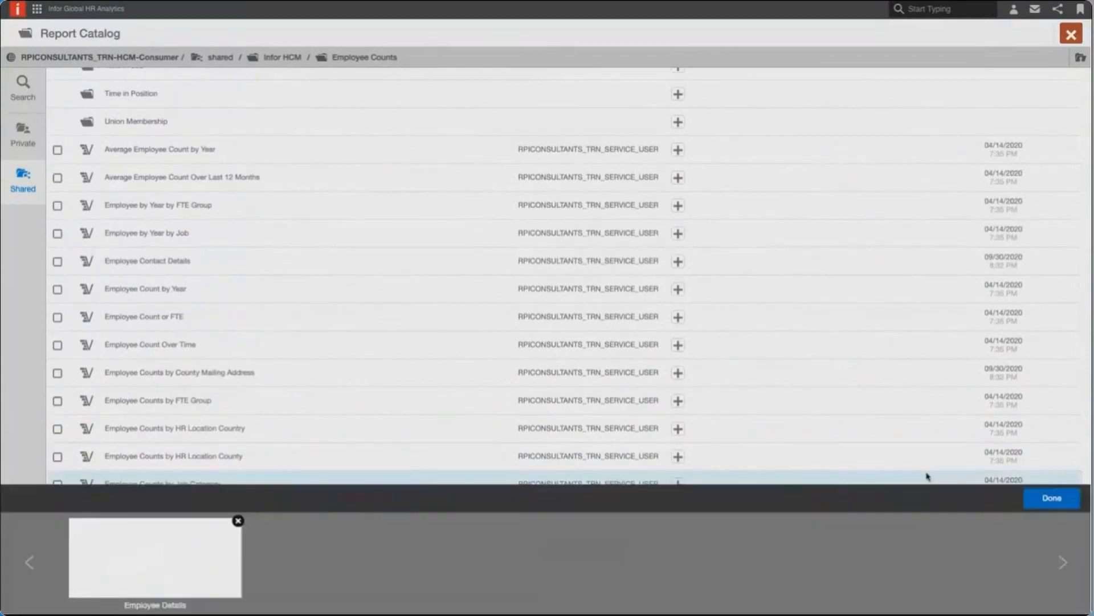
pyautogui.click(1052, 498)
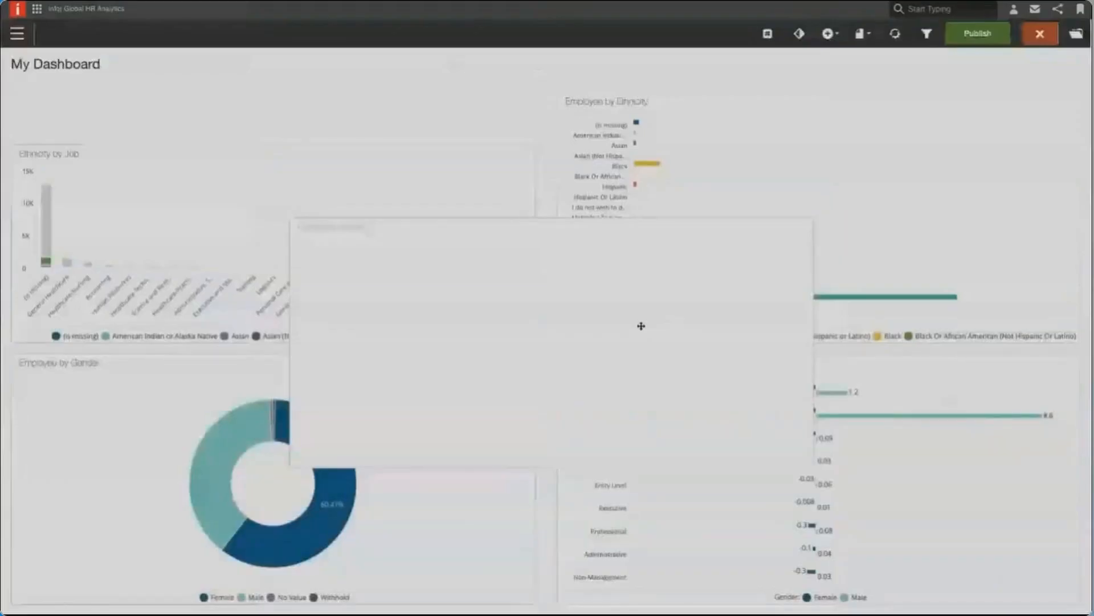
# - Place the Employee Details report below the four charts and widen it to span both columns
pyautogui.scroll(-3, 890, 243)
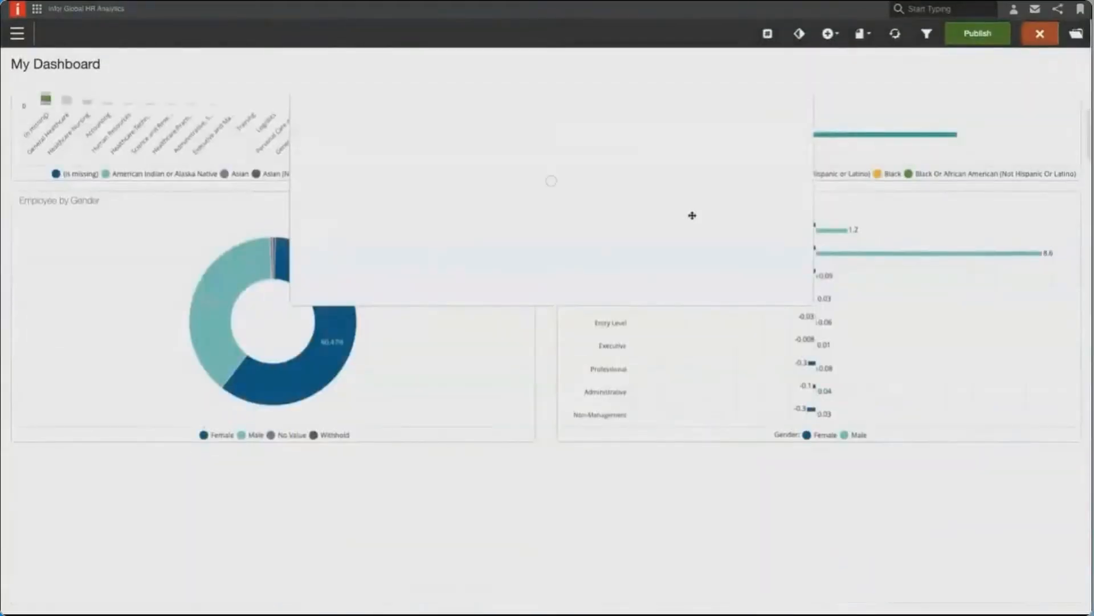
pyautogui.moveTo(642, 191); pyautogui.dragTo(364, 456)
pyautogui.moveTo(535, 445)
pyautogui.mouseDown()
pyautogui.moveTo(525, 445)
pyautogui.moveTo(547, 443)
pyautogui.mouseUp()
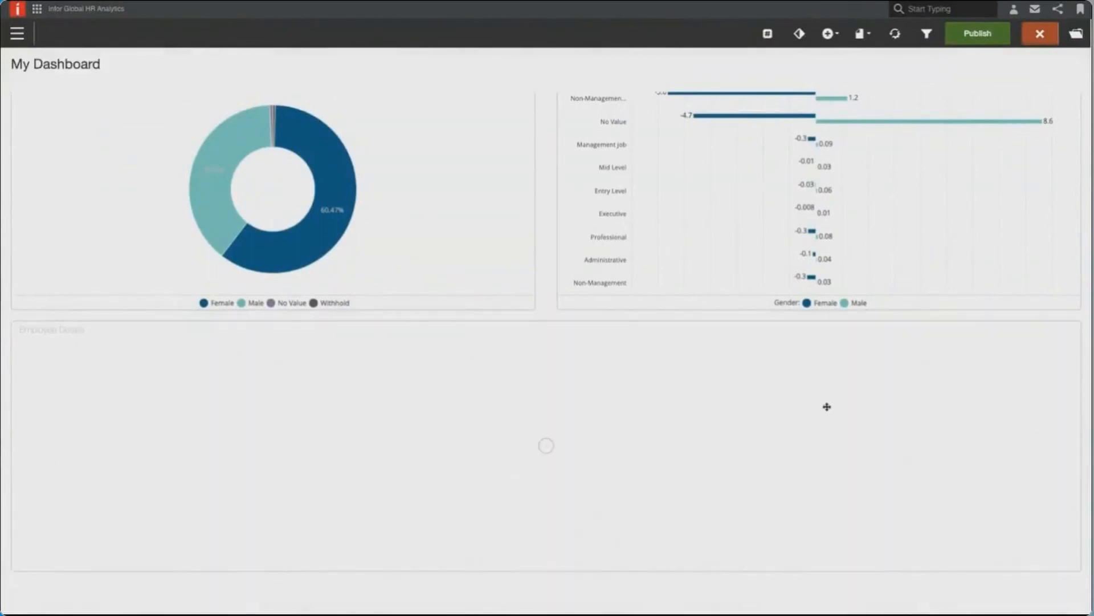
# - Add a KPI to the dashboard that uses the Employee Count measure and save it
pyautogui.scroll(5, 668, 342)
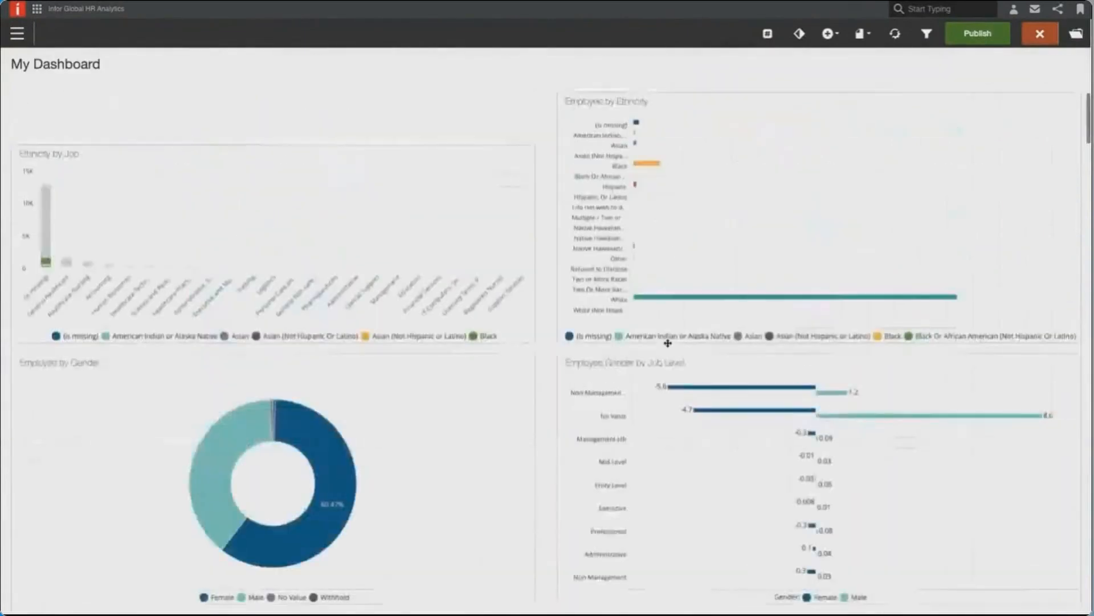
pyautogui.click(830, 34)
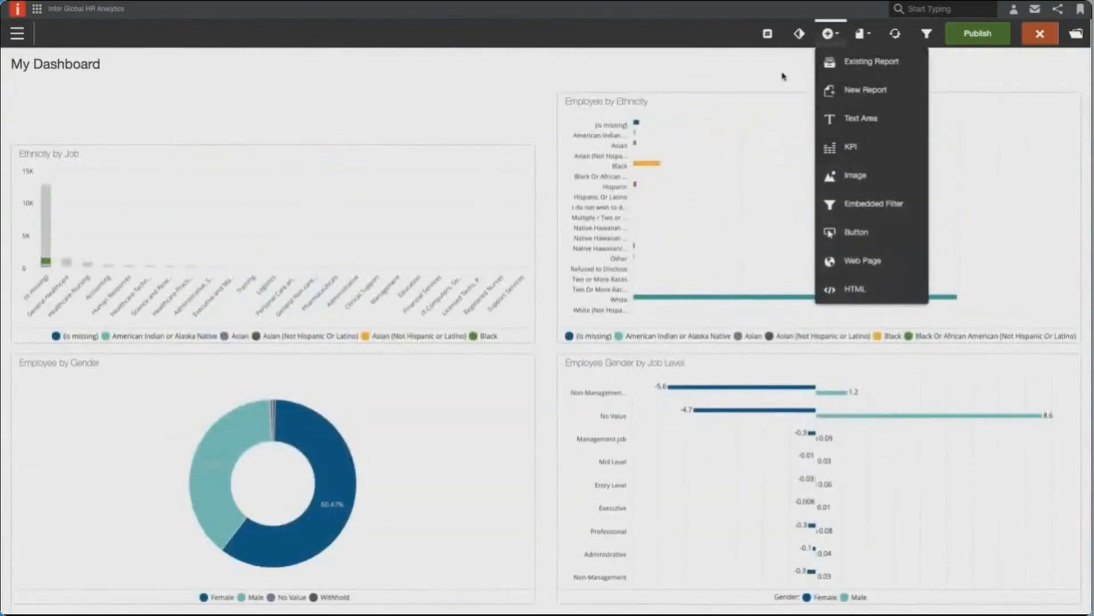
pyautogui.click(829, 36)
pyautogui.click(861, 151)
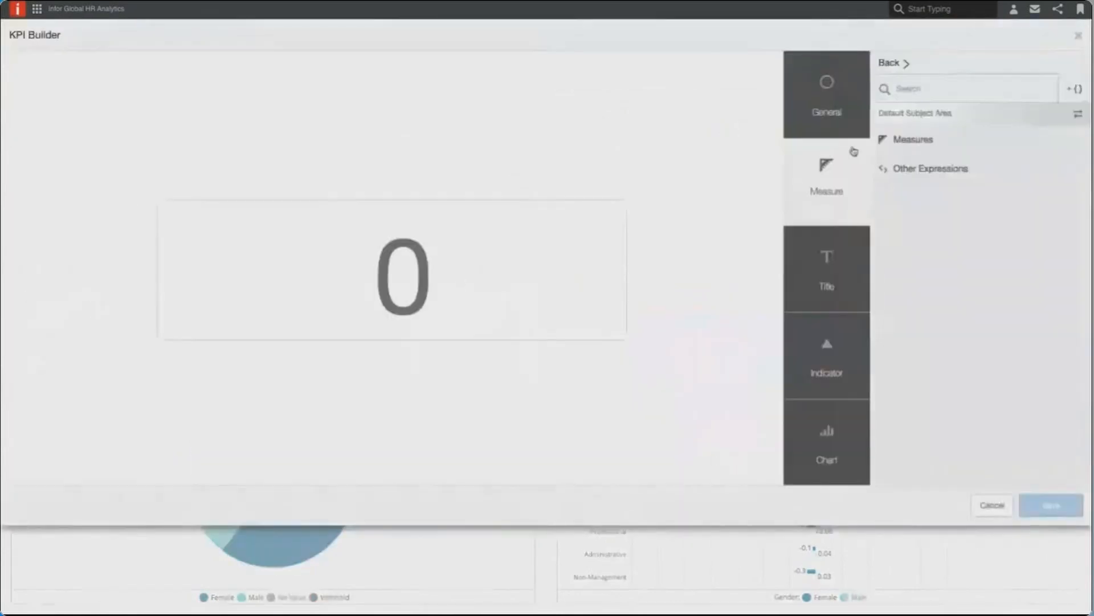
pyautogui.click(947, 86)
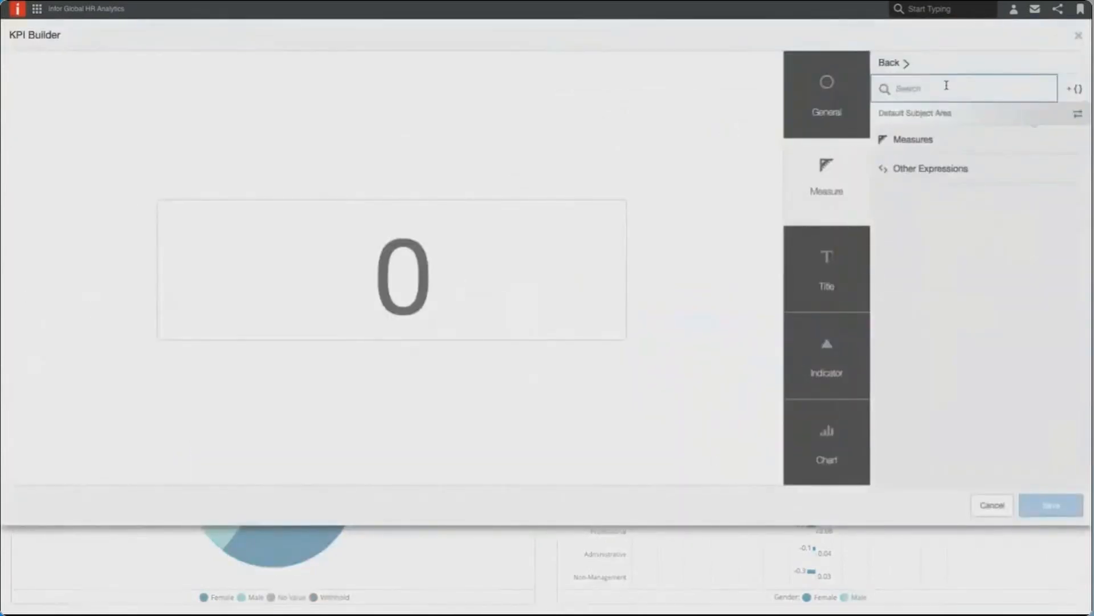
pyautogui.write('employee cou')
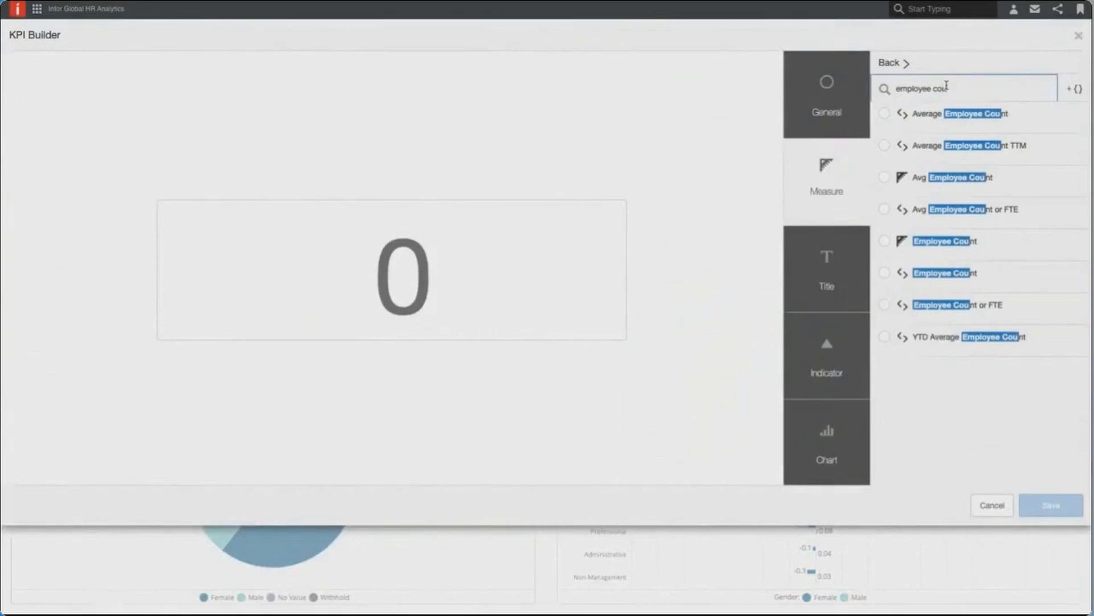
pyautogui.click(886, 245)
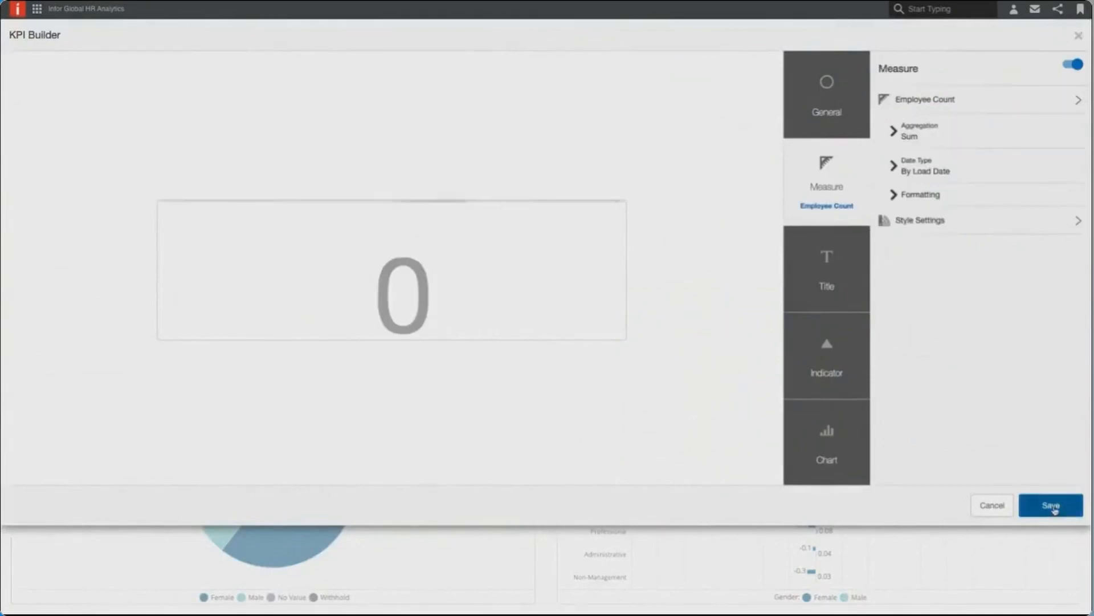
pyautogui.click(1054, 509)
# - Move the Employee Count KPI to the canvas's upper-left corner and shrink it to fit above the Ethnicity by Job report
pyautogui.moveTo(322, 213); pyautogui.dragTo(116, 143)
pyautogui.click(109, 139)
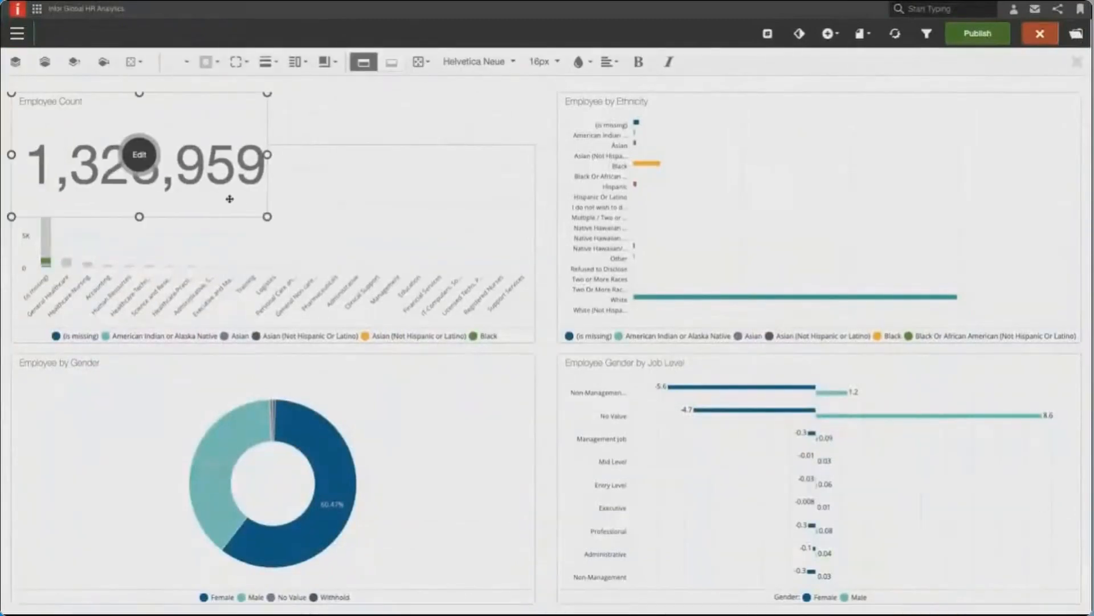
pyautogui.moveTo(266, 216); pyautogui.dragTo(117, 142)
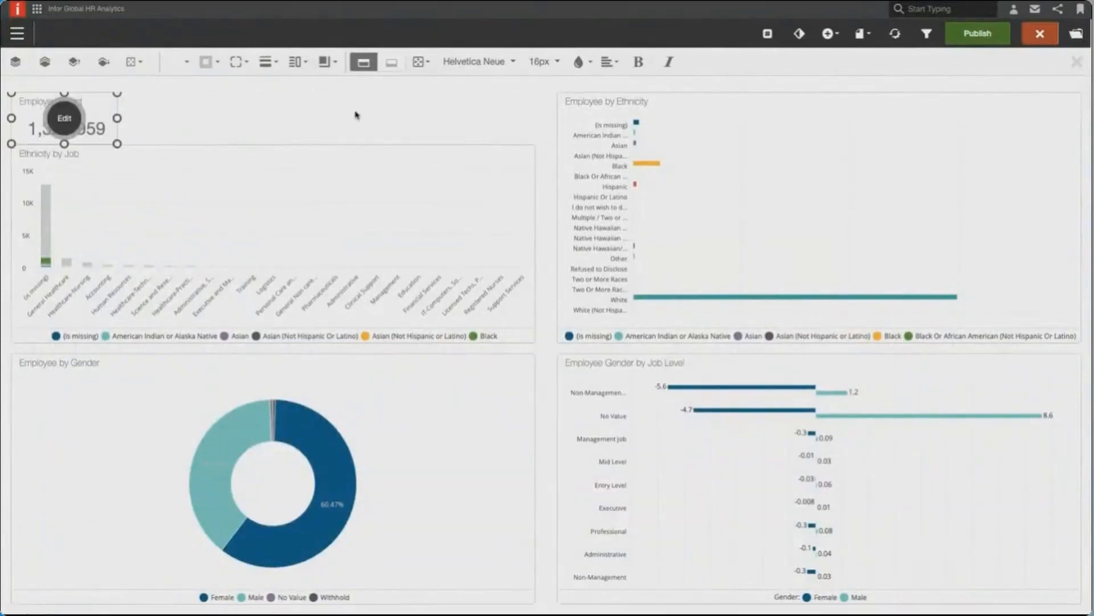
# - Start building a second KPI for the dashboard
pyautogui.click(828, 34)
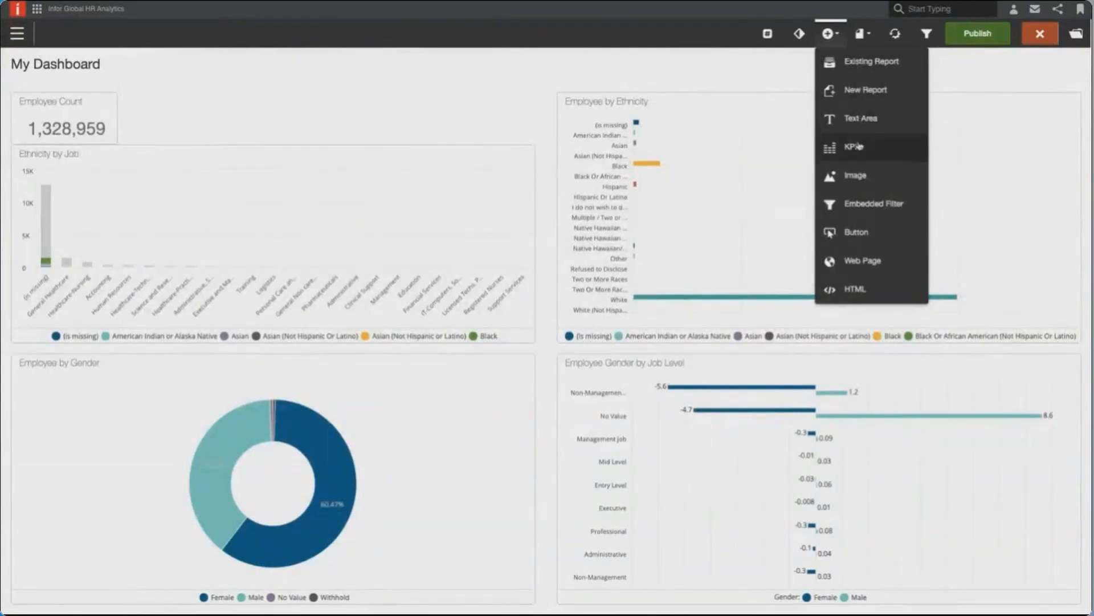
pyautogui.click(844, 149)
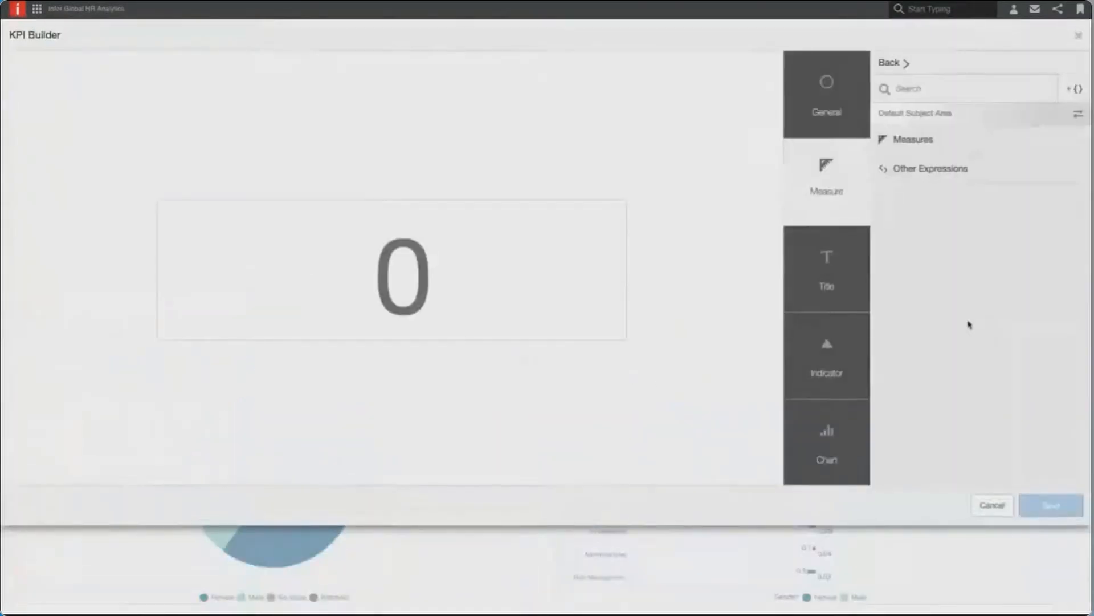
pyautogui.click(931, 90)
pyautogui.write('total ')
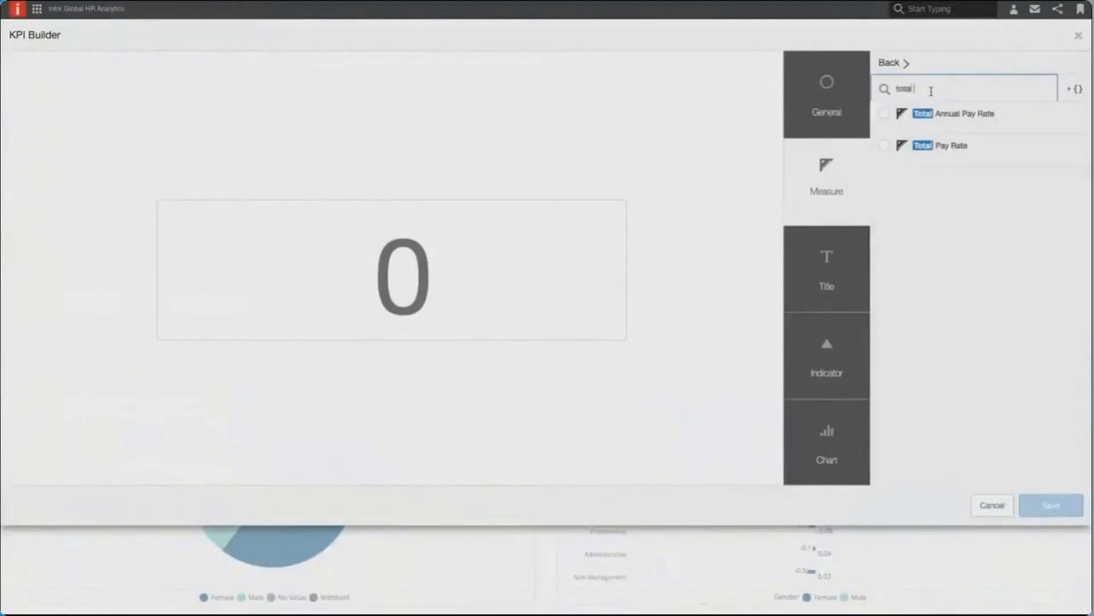
pyautogui.write('f')
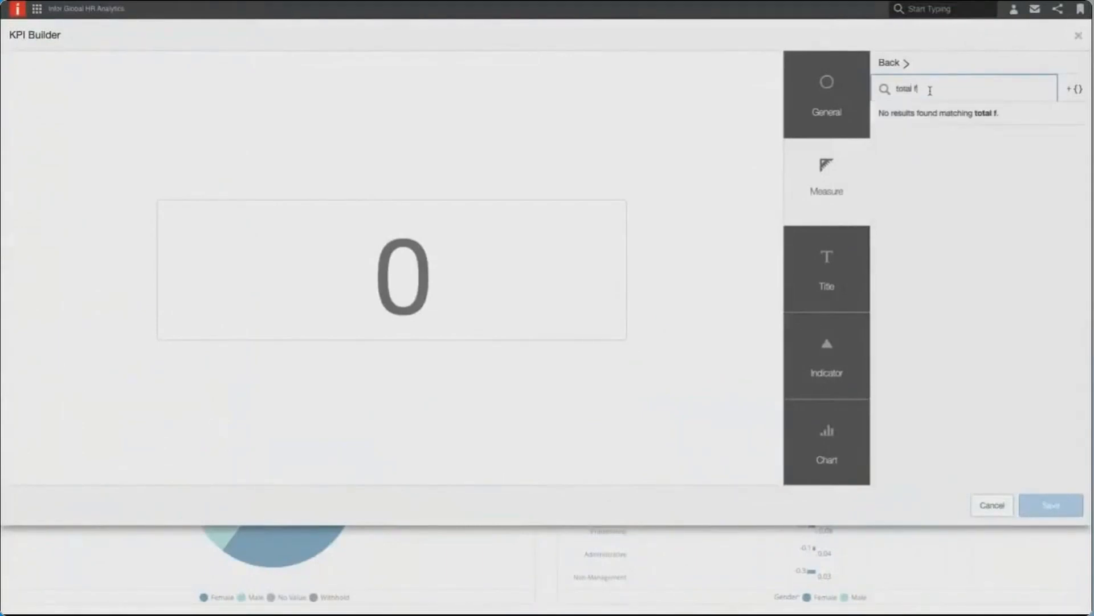
pyautogui.press('BackSpace')
pyautogui.press('BackSpace')
pyautogui.press('BackSpace')
pyautogui.press('BackSpace')
pyautogui.press('BackSpace')
pyautogui.press('BackSpace')
pyautogui.press('BackSpace')
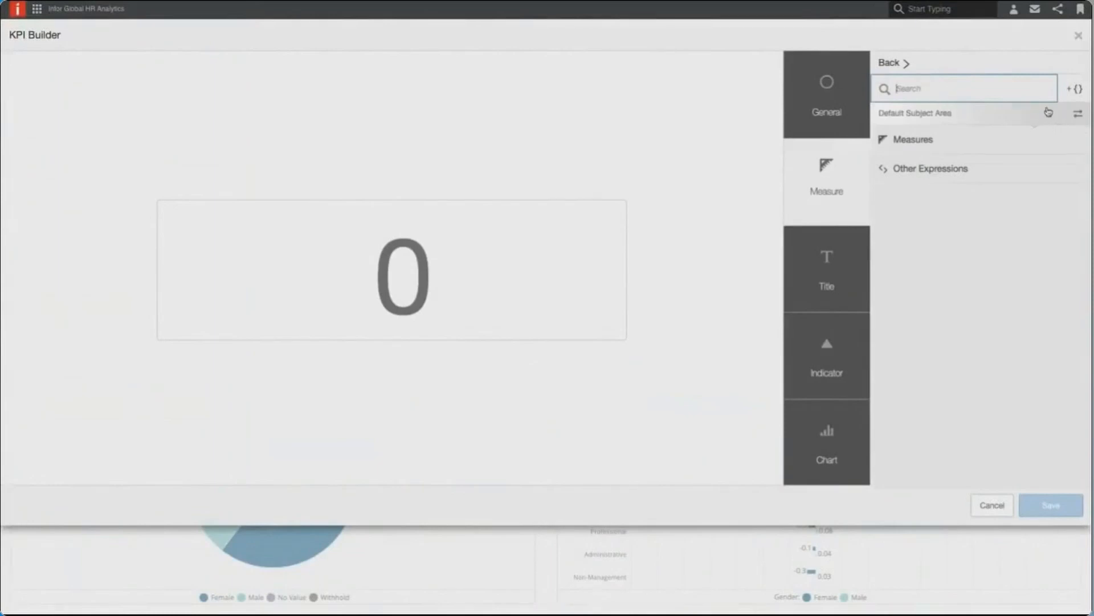
# - Search the measures for "fte", choose Avg FTE for the second KPI and save it
pyautogui.write('fte to')
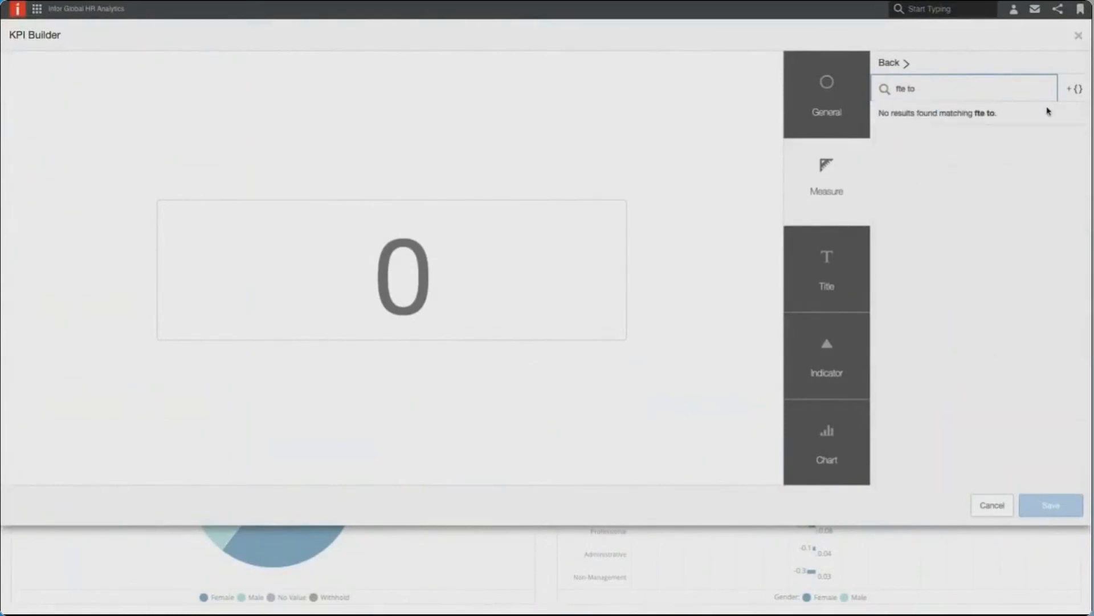
pyautogui.press('BackSpace')
pyautogui.press('BackSpace')
pyautogui.press('BackSpace')
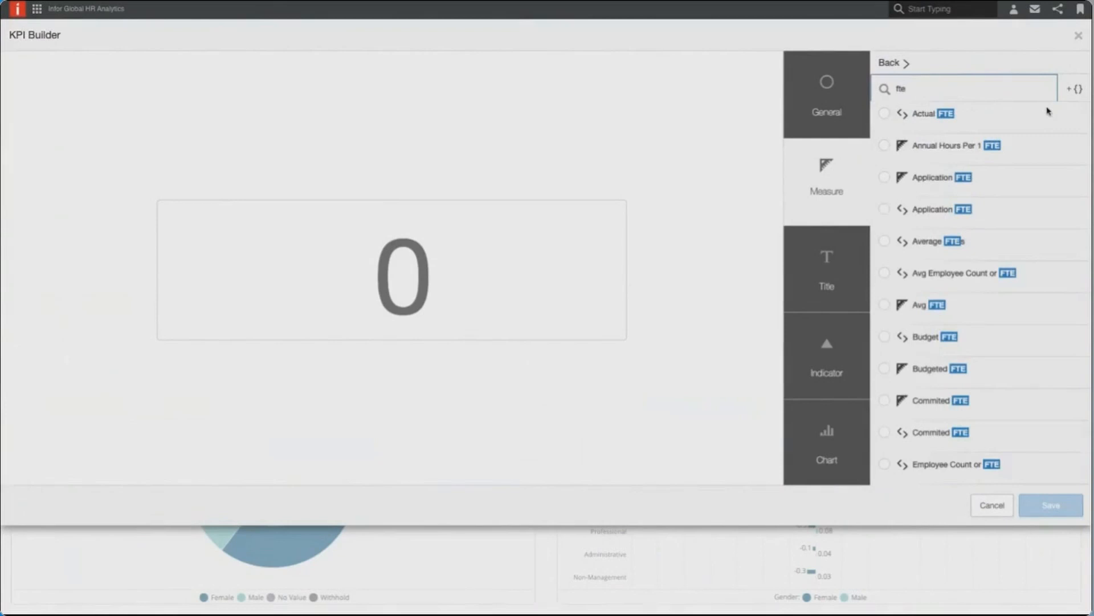
pyautogui.click(891, 308)
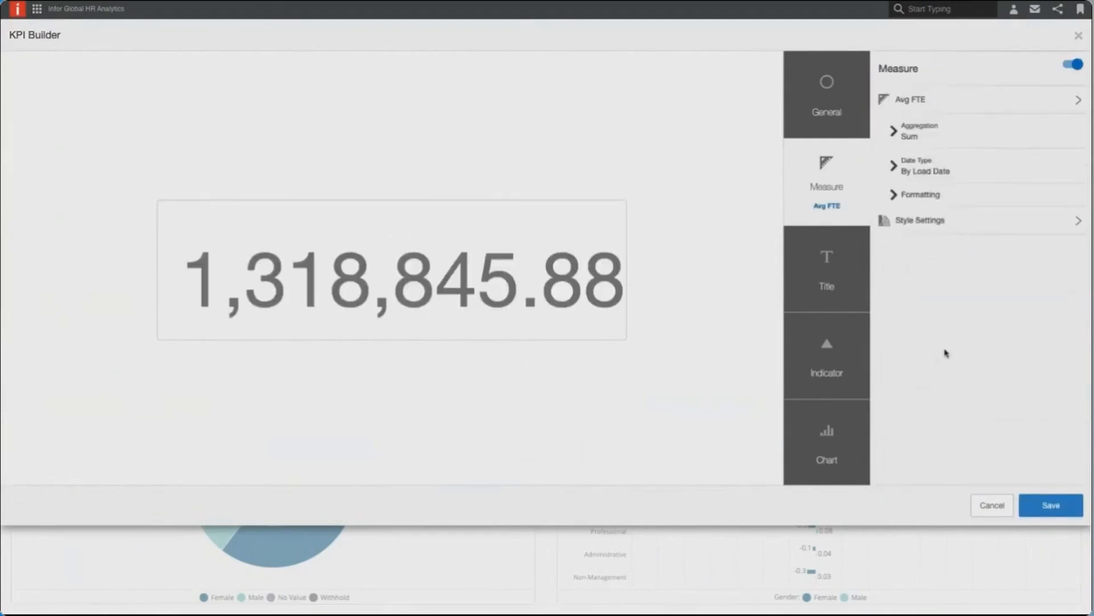
pyautogui.click(1052, 505)
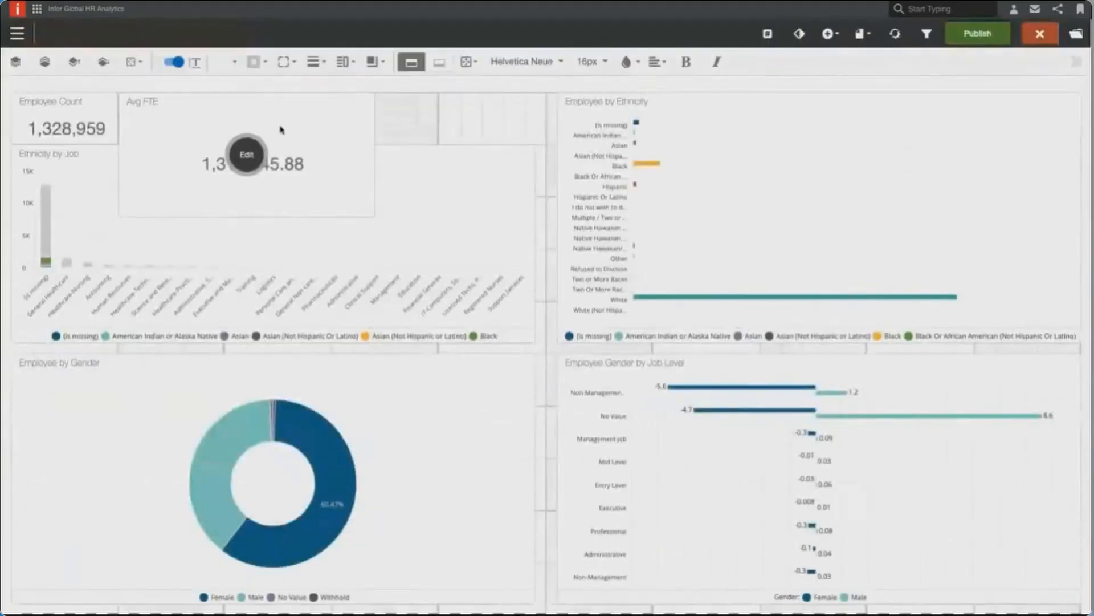
# - Place the Avg FTE KPI beside the Employee Count KPI and shrink it to fit above the Ethnicity by Job report
pyautogui.click(279, 130)
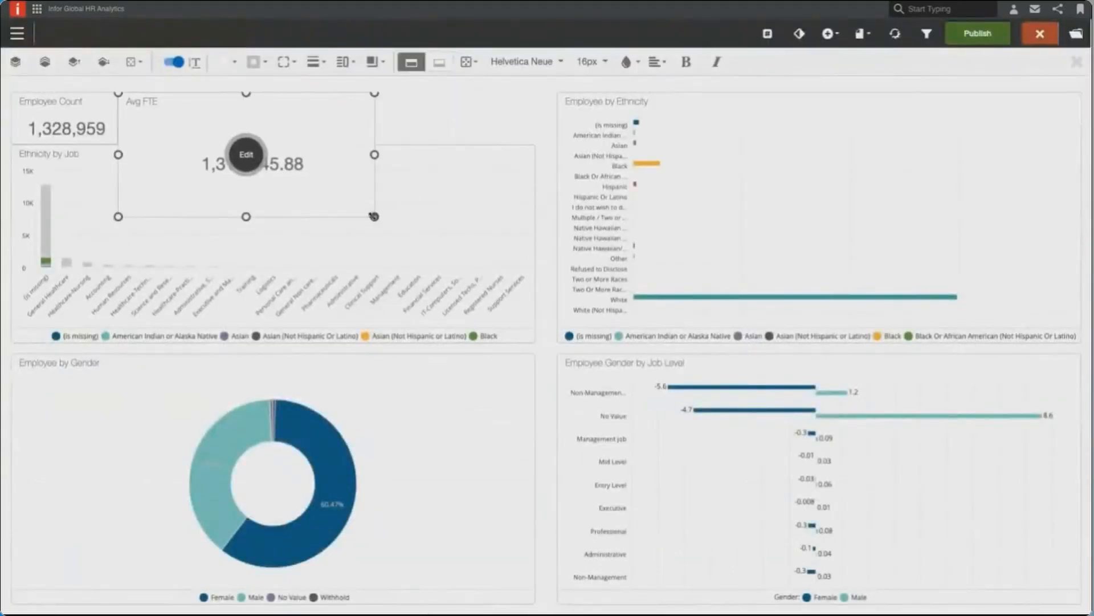
pyautogui.moveTo(374, 216); pyautogui.dragTo(199, 146)
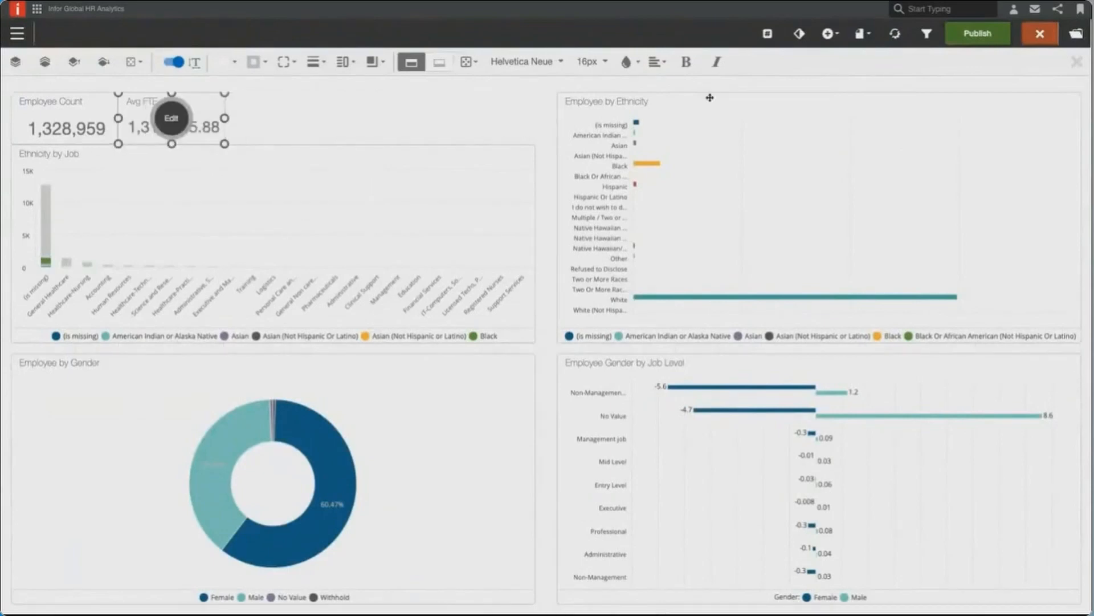
# - Add a KPI using the LOS measure, searching for "los", and fit it beside the Avg FTE KPI above the Ethnicity by Job report
pyautogui.click(828, 38)
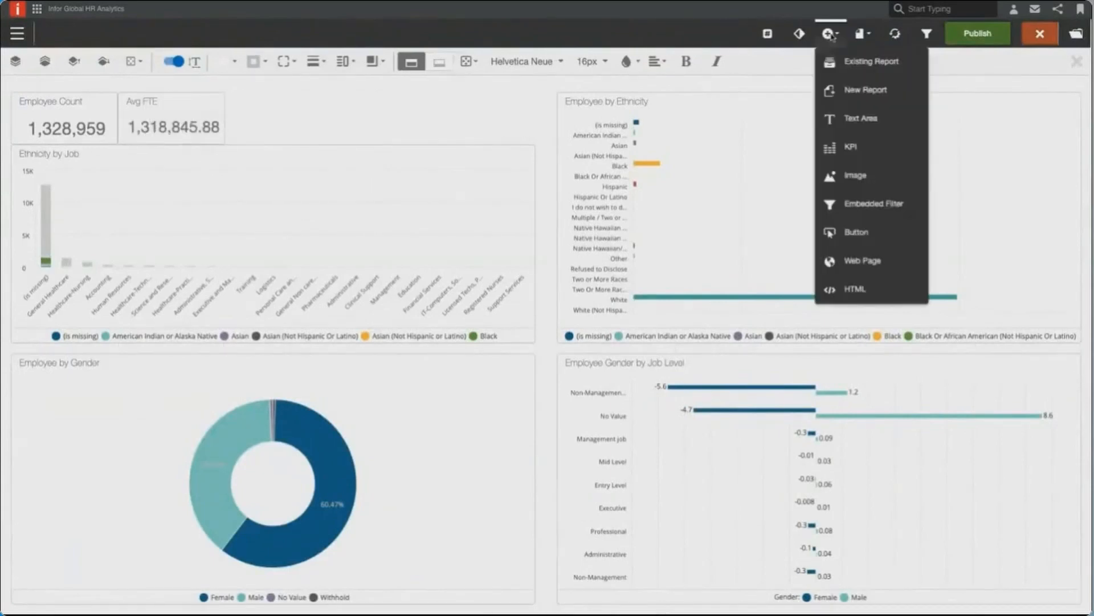
pyautogui.click(838, 147)
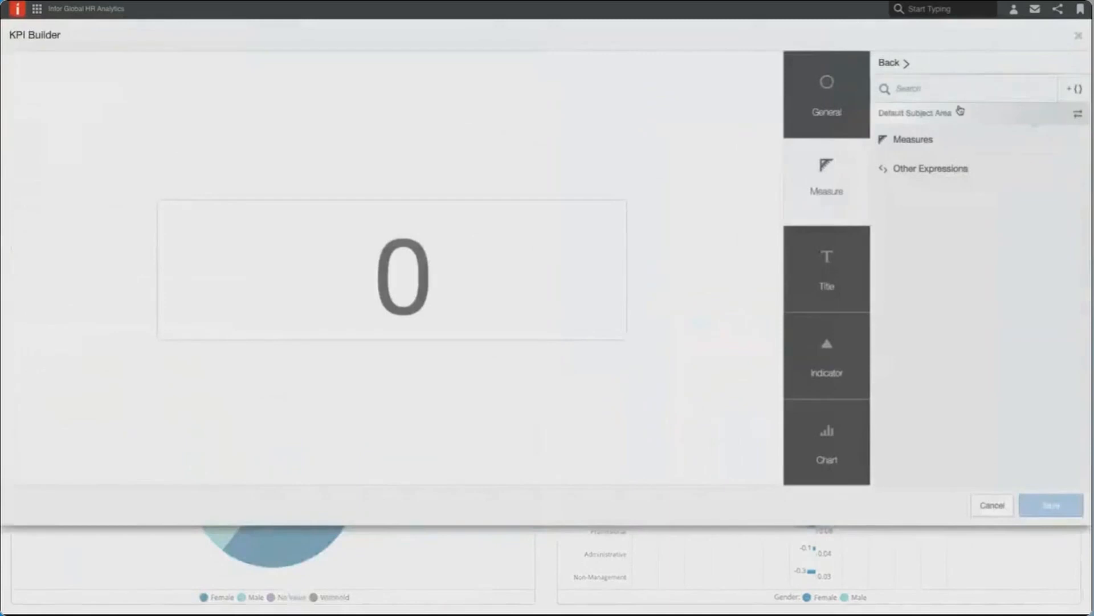
pyautogui.click(963, 97)
pyautogui.write('los')
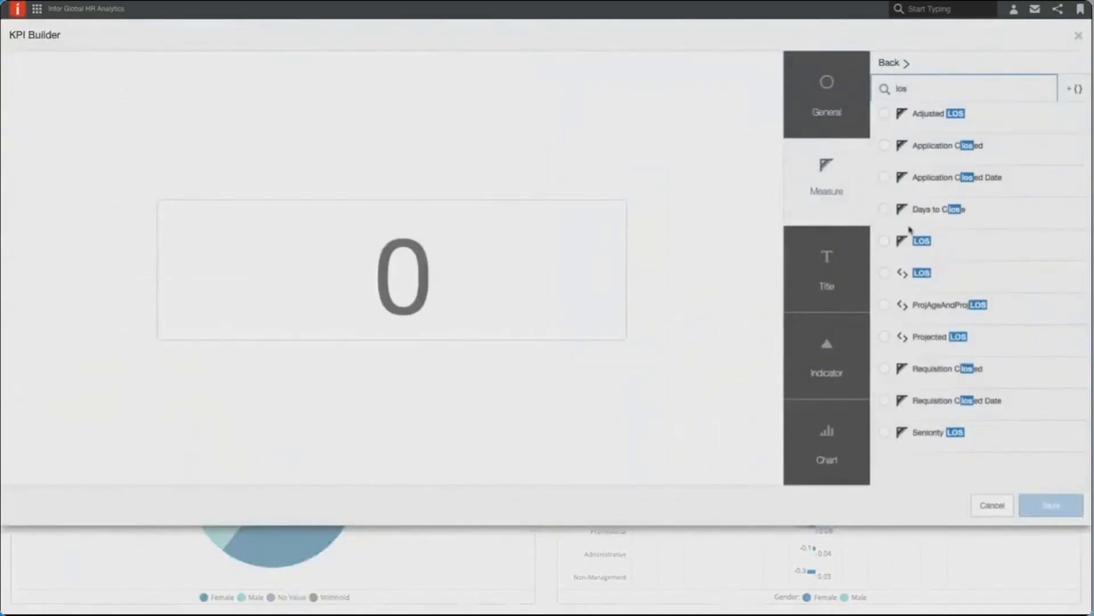
pyautogui.click(885, 242)
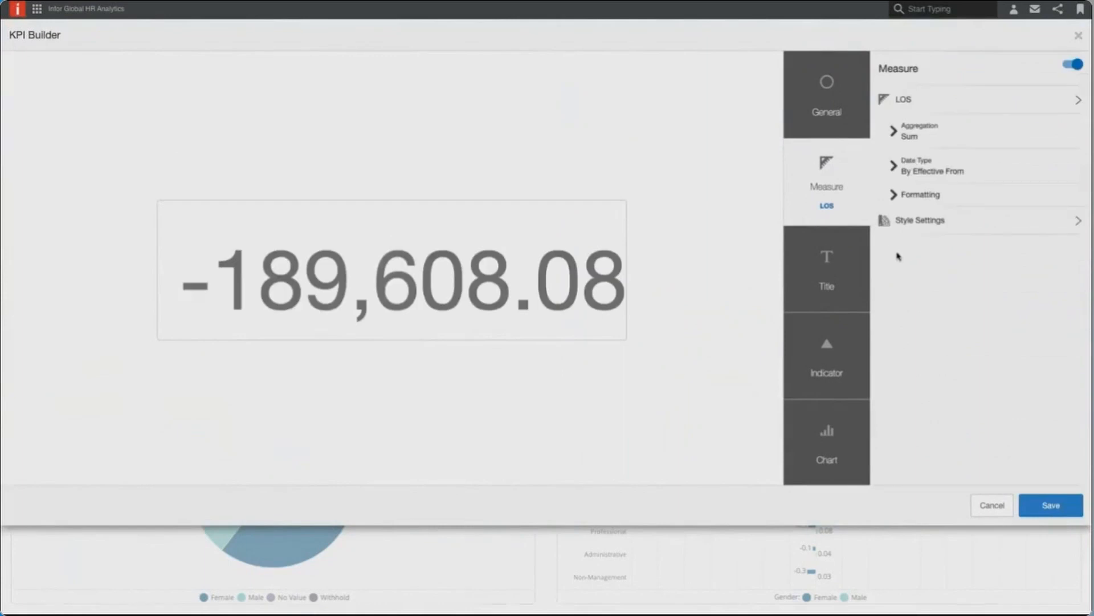
pyautogui.click(1029, 507)
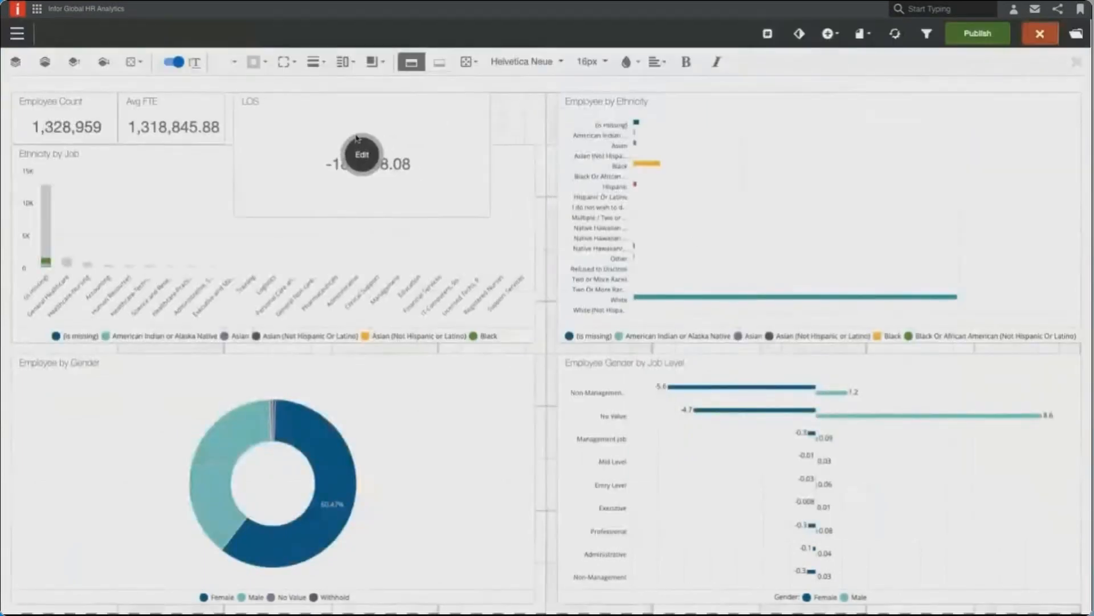
pyautogui.click(356, 139)
pyautogui.moveTo(482, 218); pyautogui.dragTo(331, 148)
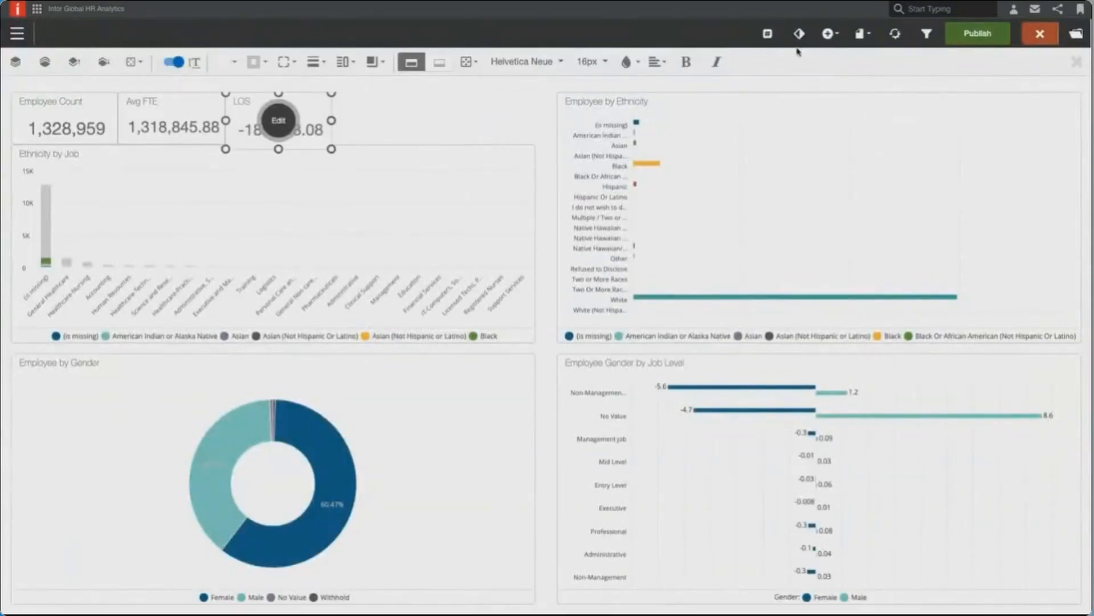
# - Start a fourth KPI, search the measures for "turnover r" and choose Turnover Rate
pyautogui.click(829, 33)
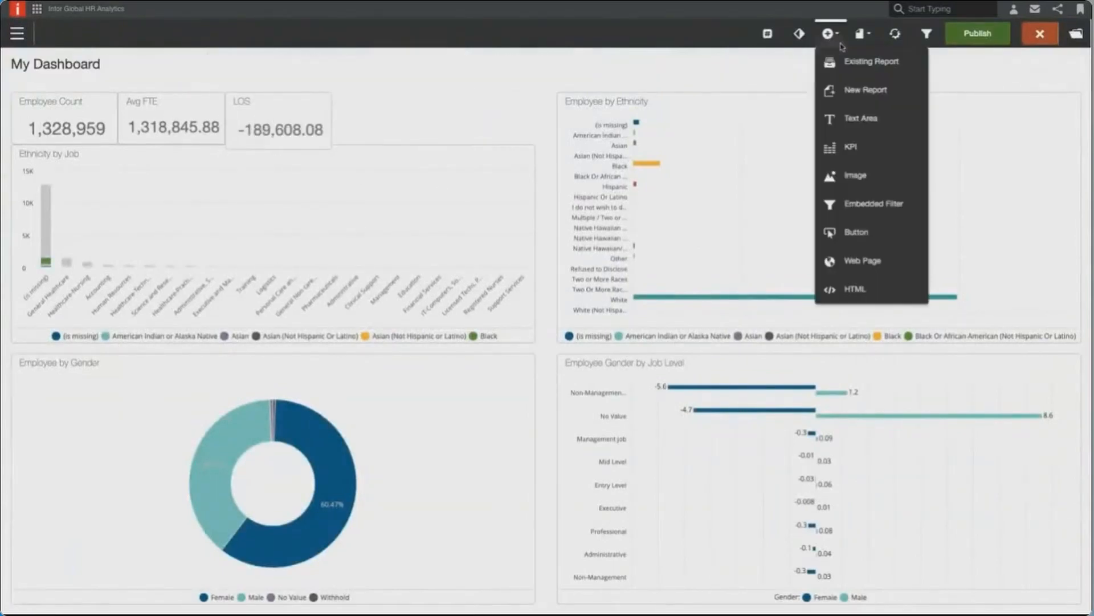
pyautogui.click(852, 147)
pyautogui.click(963, 86)
pyautogui.write('turnover r')
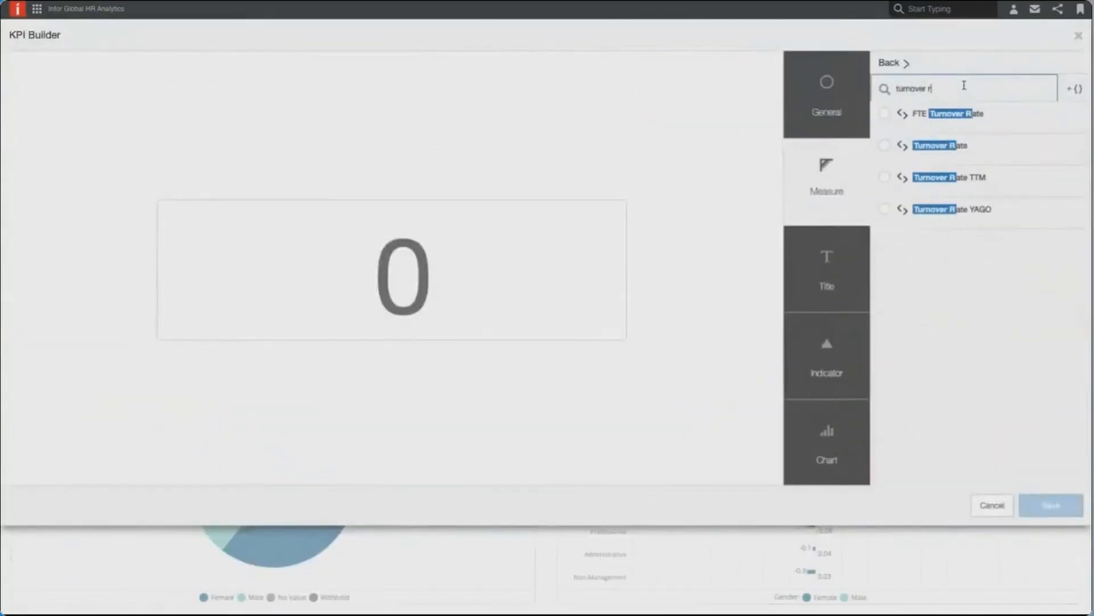
pyautogui.click(884, 147)
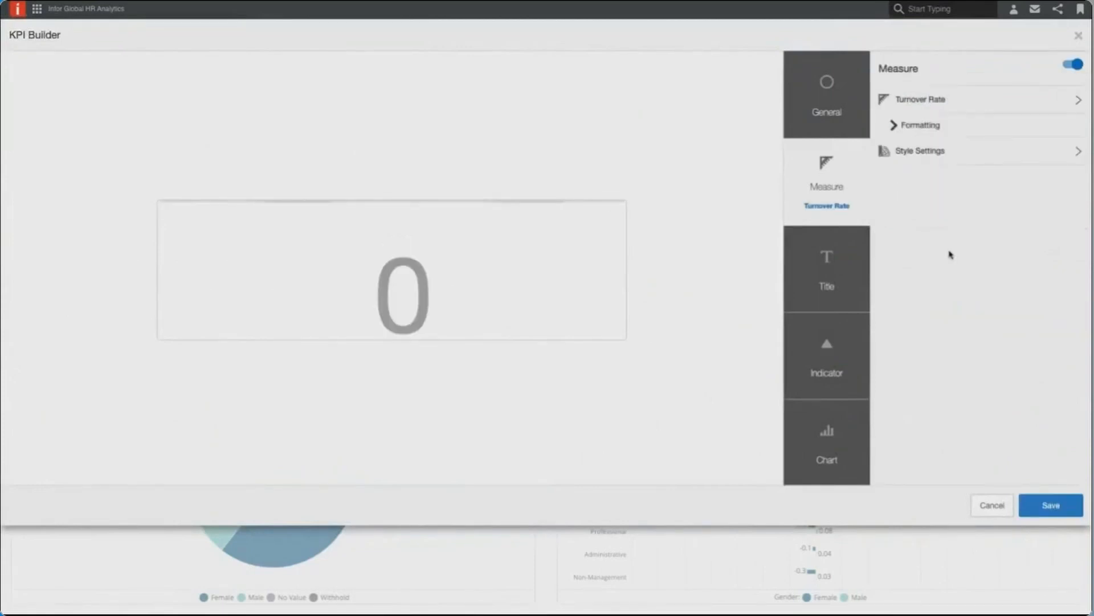
# - Reopen the KPI's measure list and search for "turnover" to review the other turnover measures
pyautogui.click(948, 101)
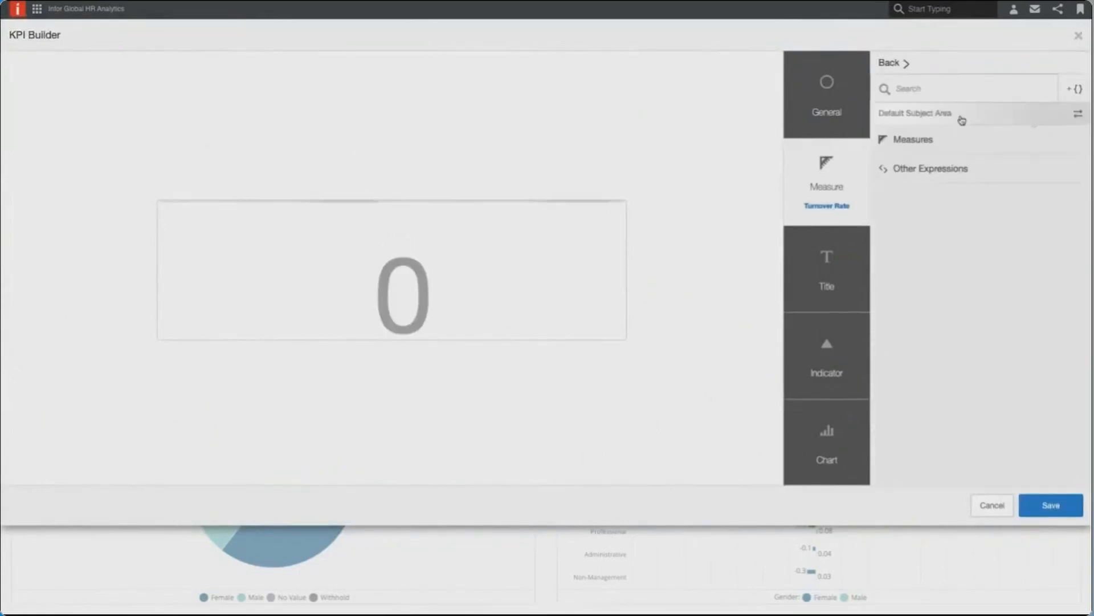
pyautogui.click(952, 86)
pyautogui.write('turnover')
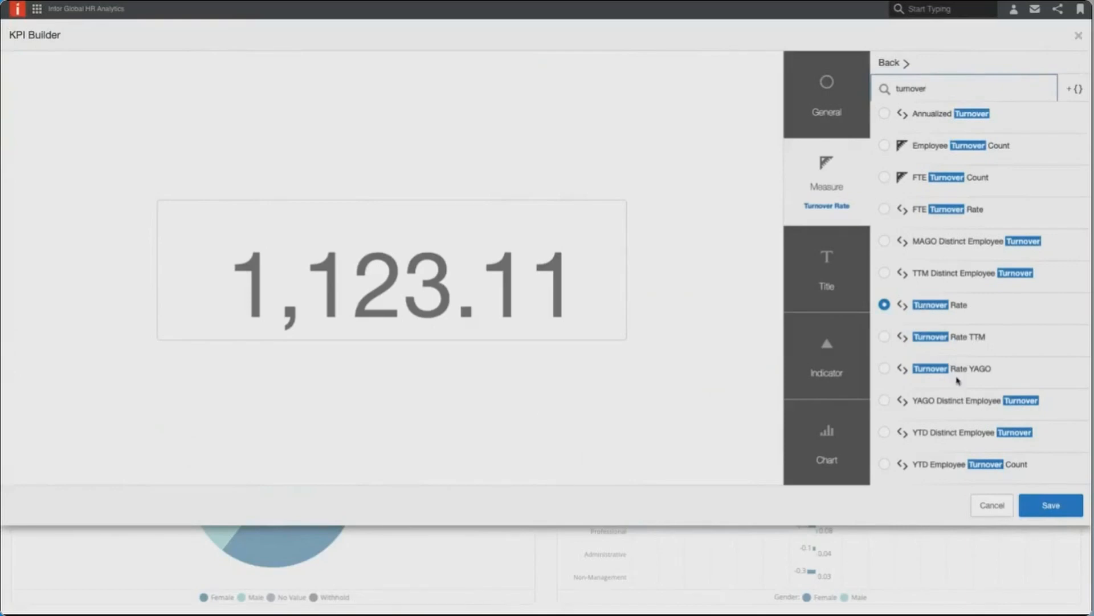
# - Save the Turnover Rate KPI, then place it beside the LOS KPI and shrink it to fit above Ethnicity by Job
pyautogui.click(1040, 507)
pyautogui.moveTo(541, 334); pyautogui.dragTo(502, 151)
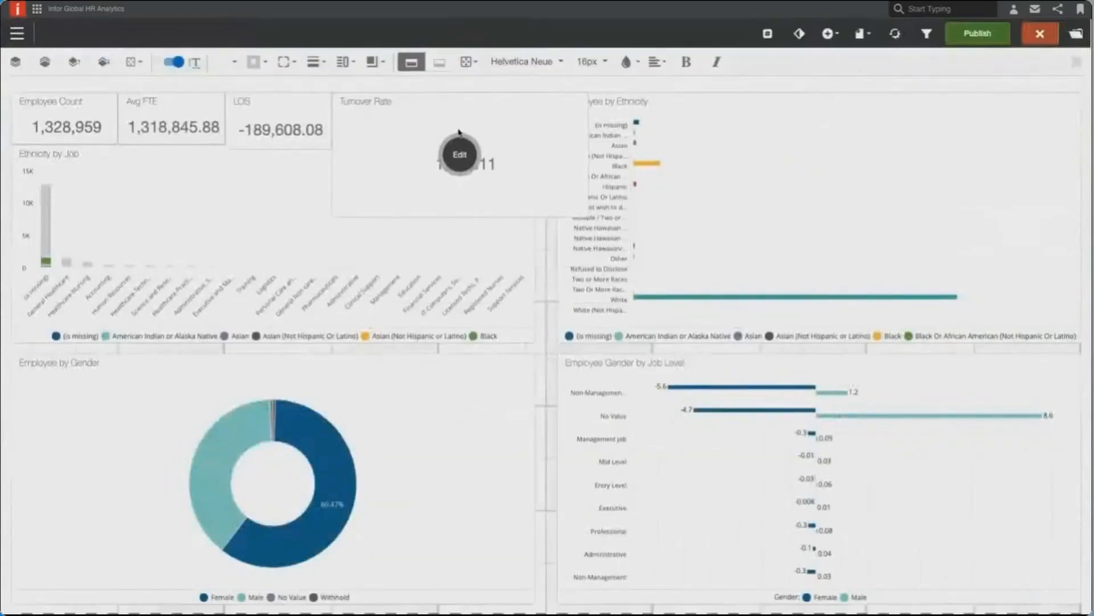
pyautogui.moveTo(588, 216); pyautogui.dragTo(433, 140)
# - Shorten the LOS KPI to match the height of the neighbouring KPIs
pyautogui.click(268, 137)
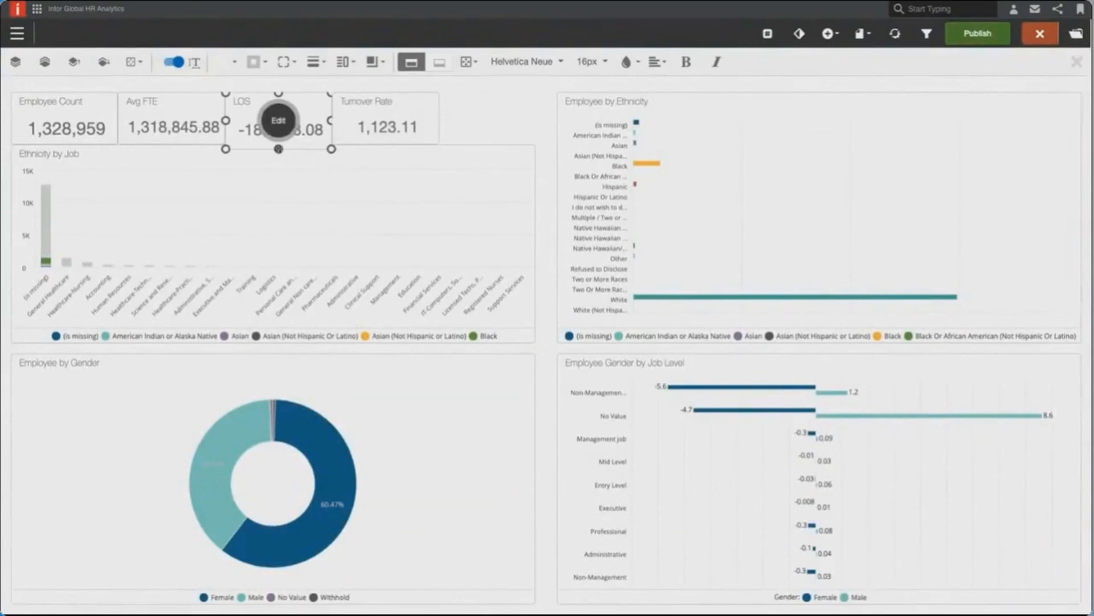
pyautogui.click(717, 90)
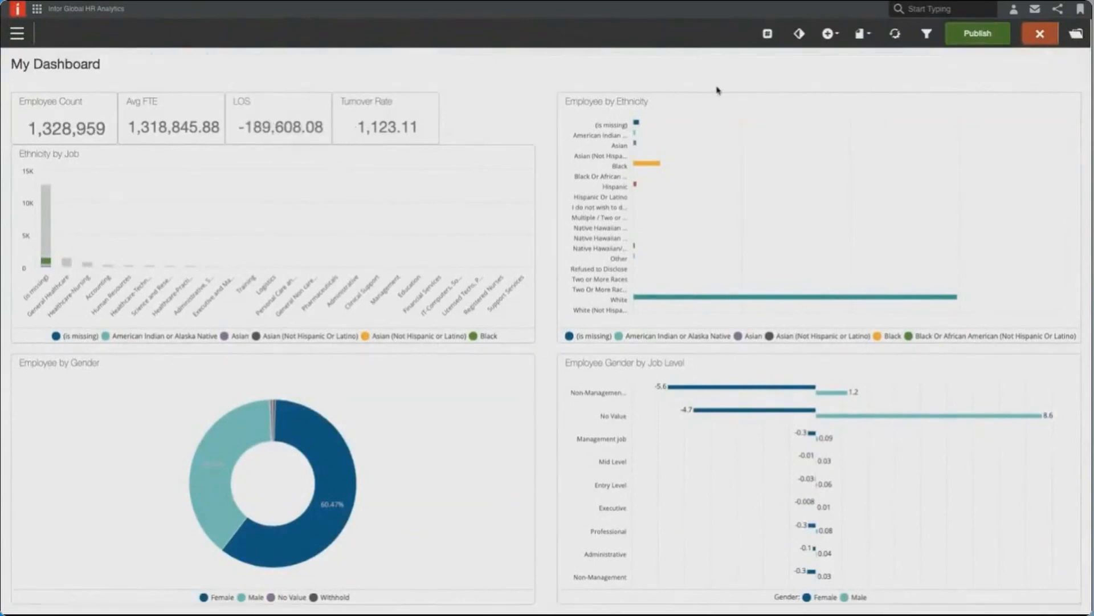
# - Start a fifth KPI and search its measures for "employee"
pyautogui.click(828, 34)
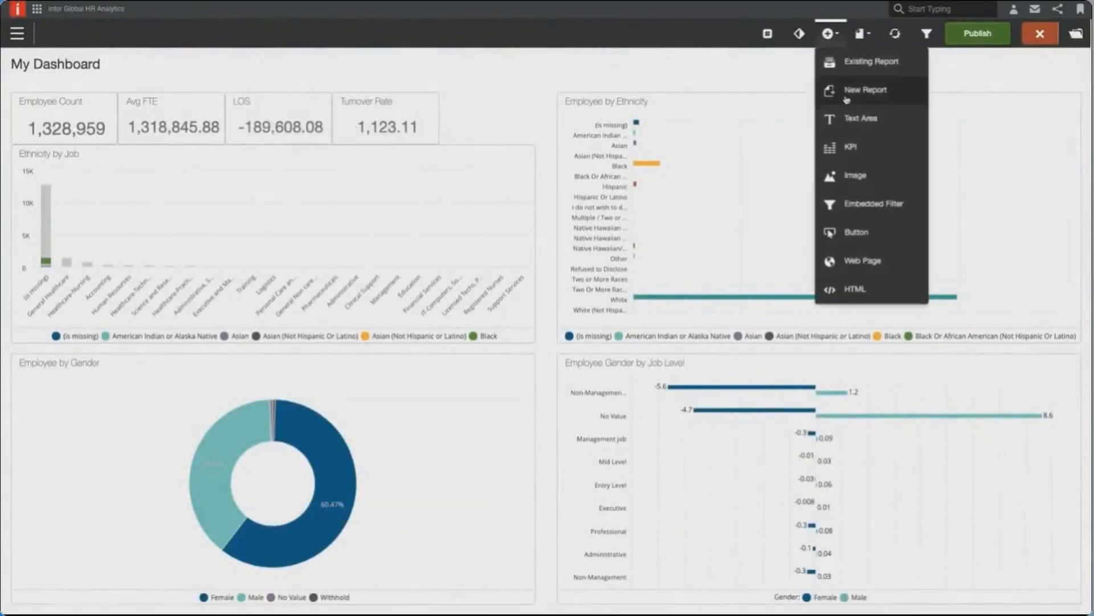
pyautogui.click(851, 148)
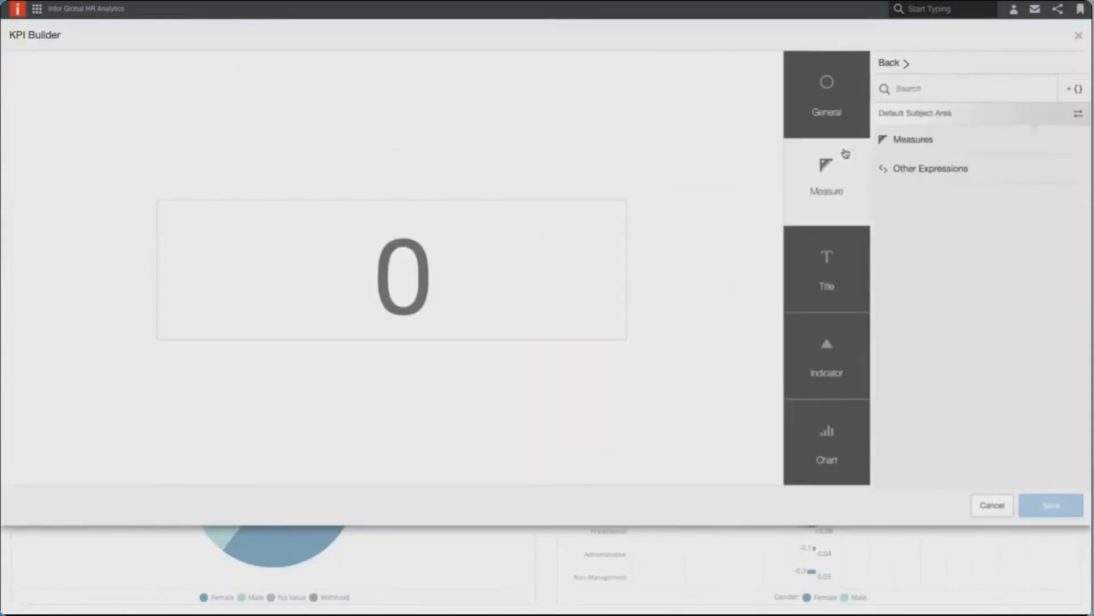
pyautogui.click(949, 94)
pyautogui.write('employees')
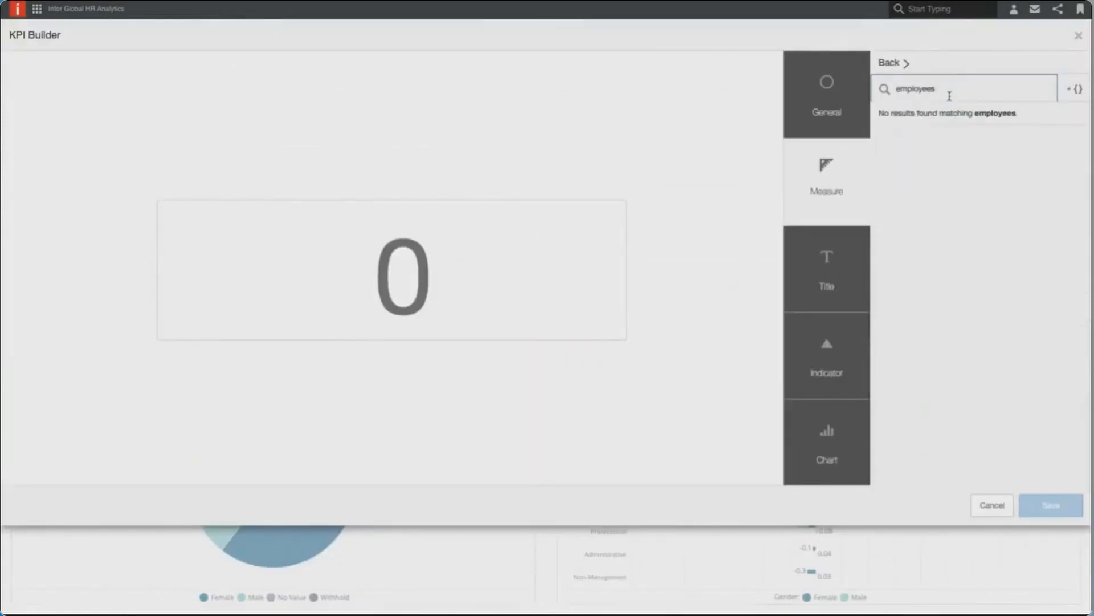
pyautogui.press('BackSpace')
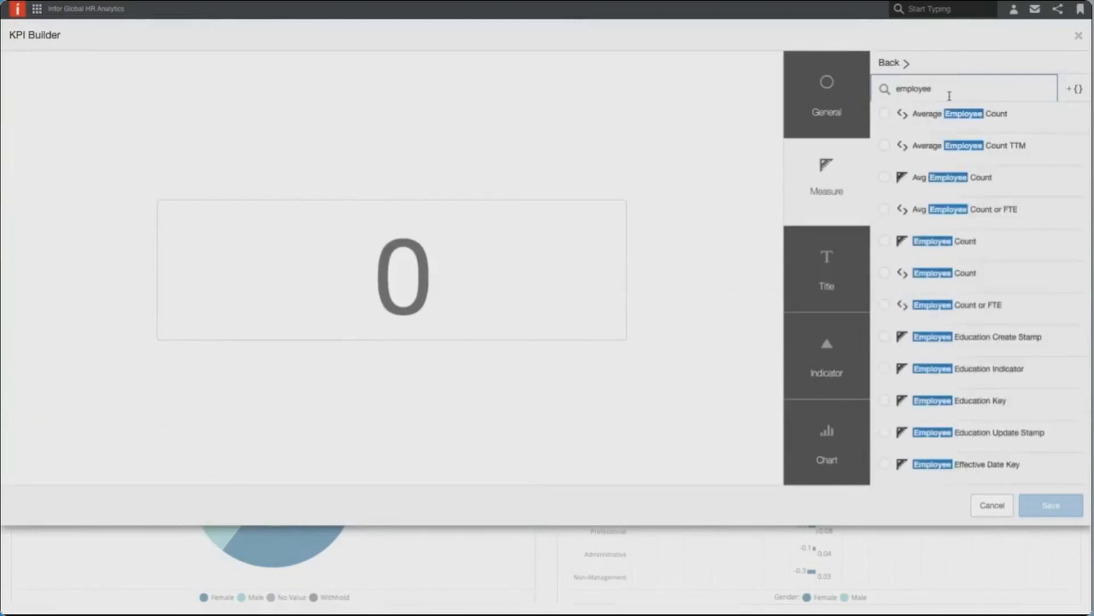
# - Try the Turnover Analysis subject area, searching it for "employee", and switch back to the Default Subject Area
pyautogui.click(905, 65)
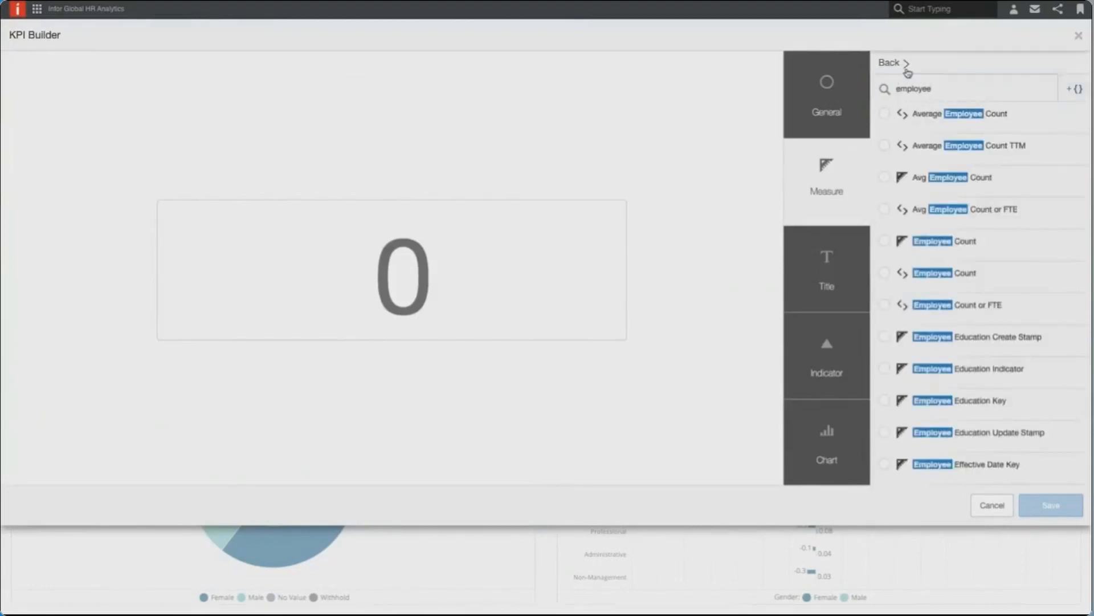
pyautogui.click(928, 99)
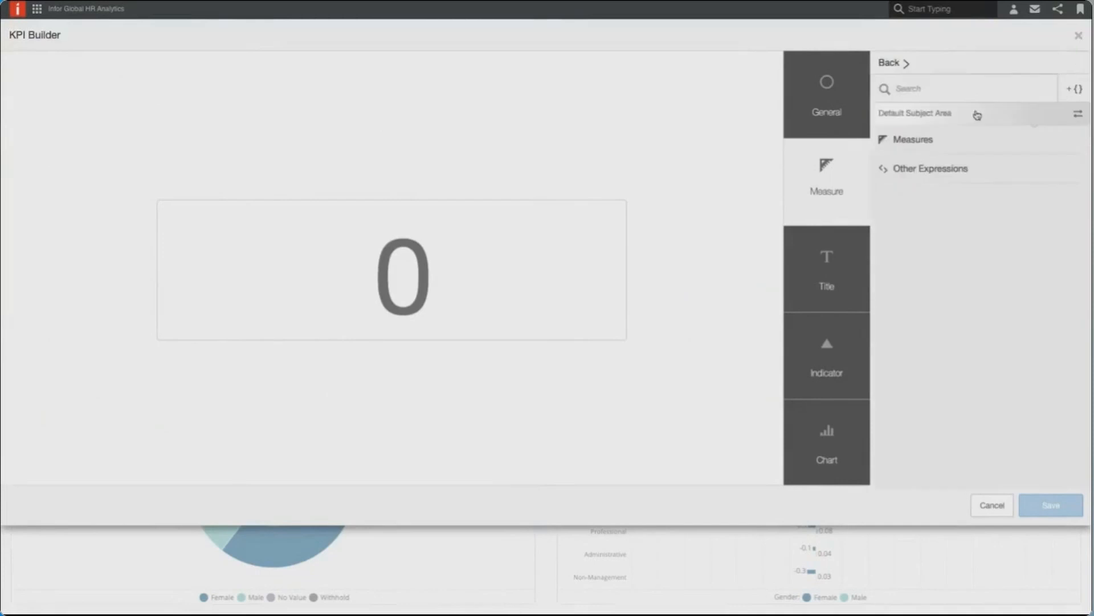
pyautogui.click(1055, 117)
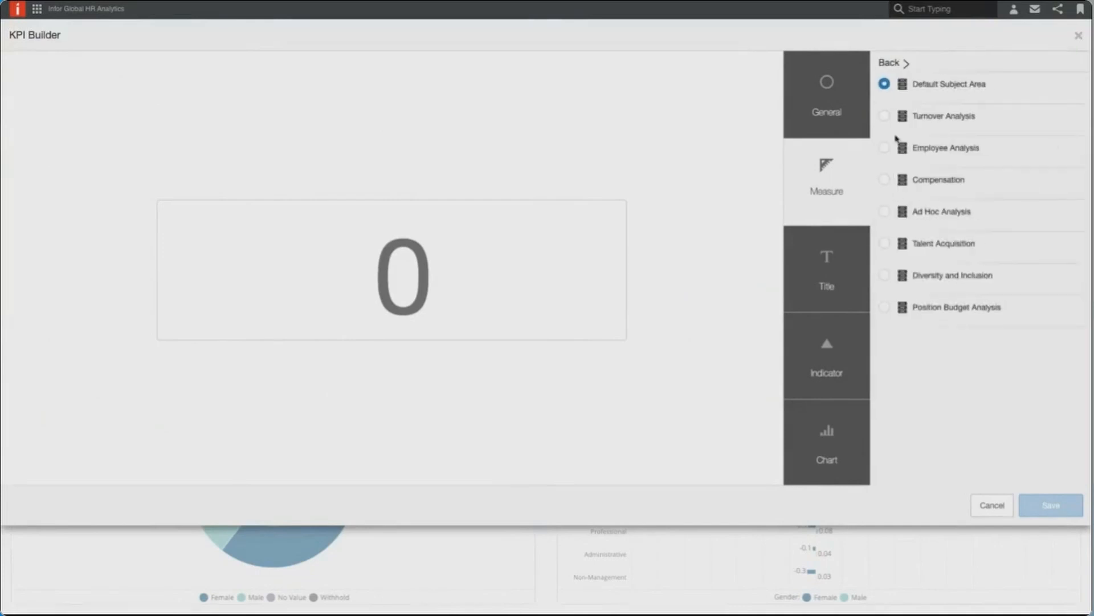
pyautogui.click(886, 121)
pyautogui.click(925, 95)
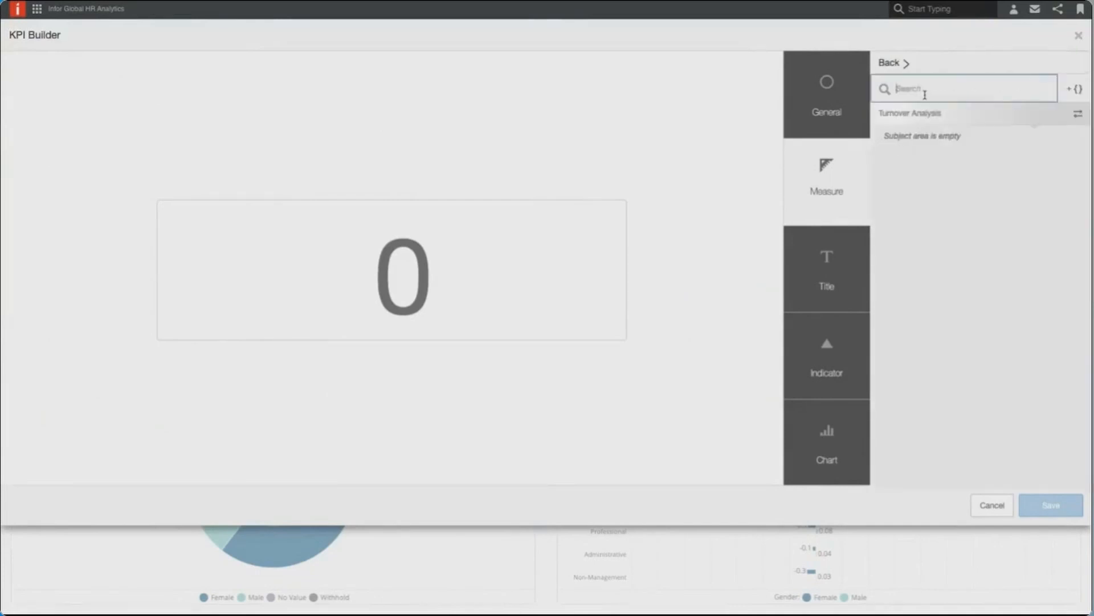
pyautogui.write('employee')
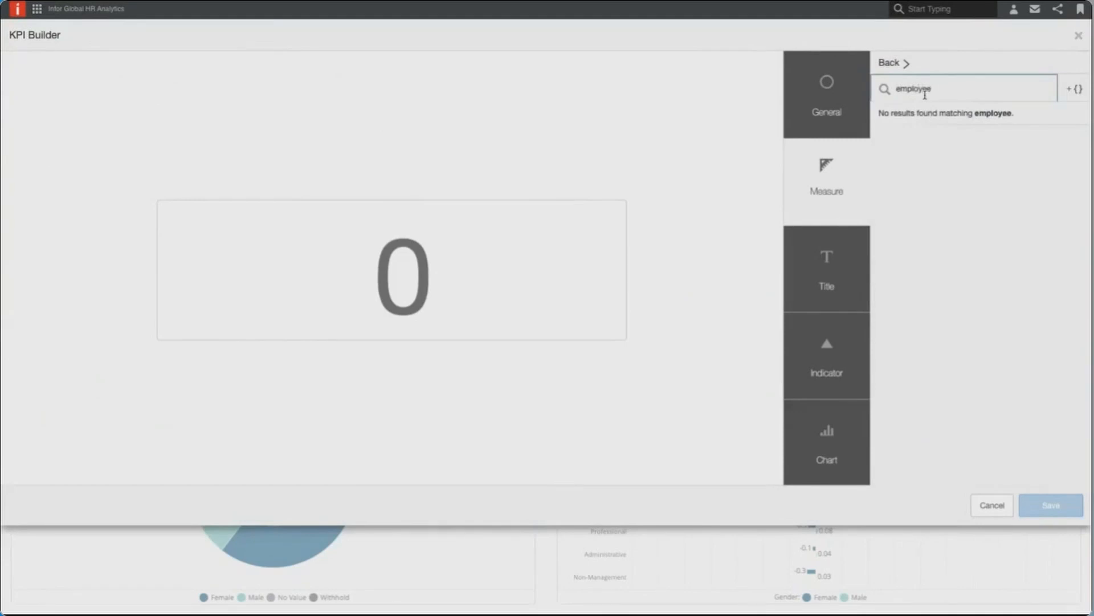
pyautogui.click(905, 67)
pyautogui.click(926, 105)
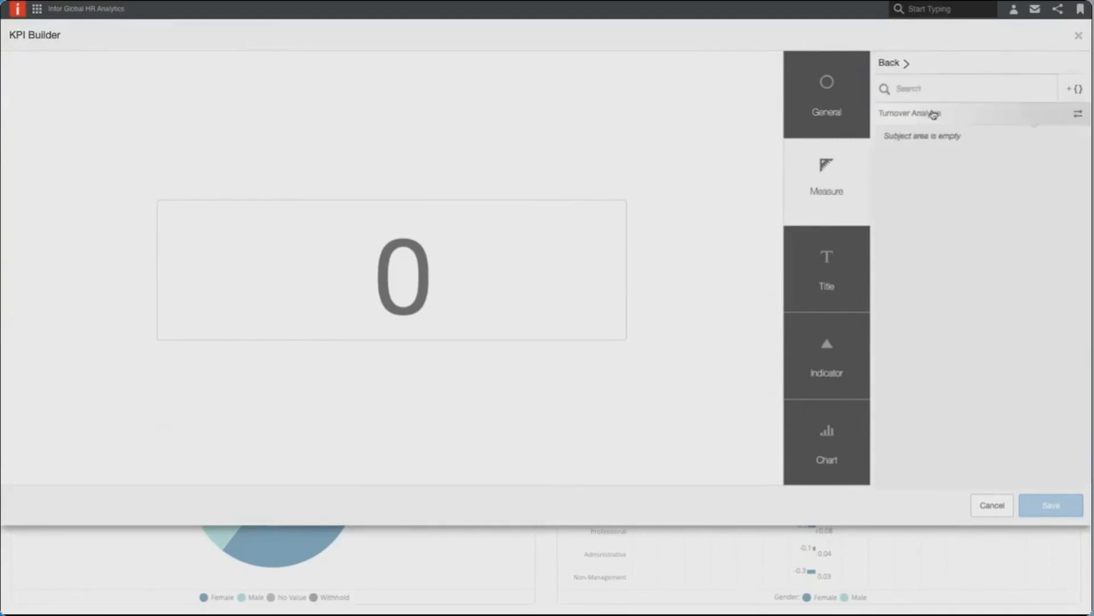
pyautogui.click(1077, 114)
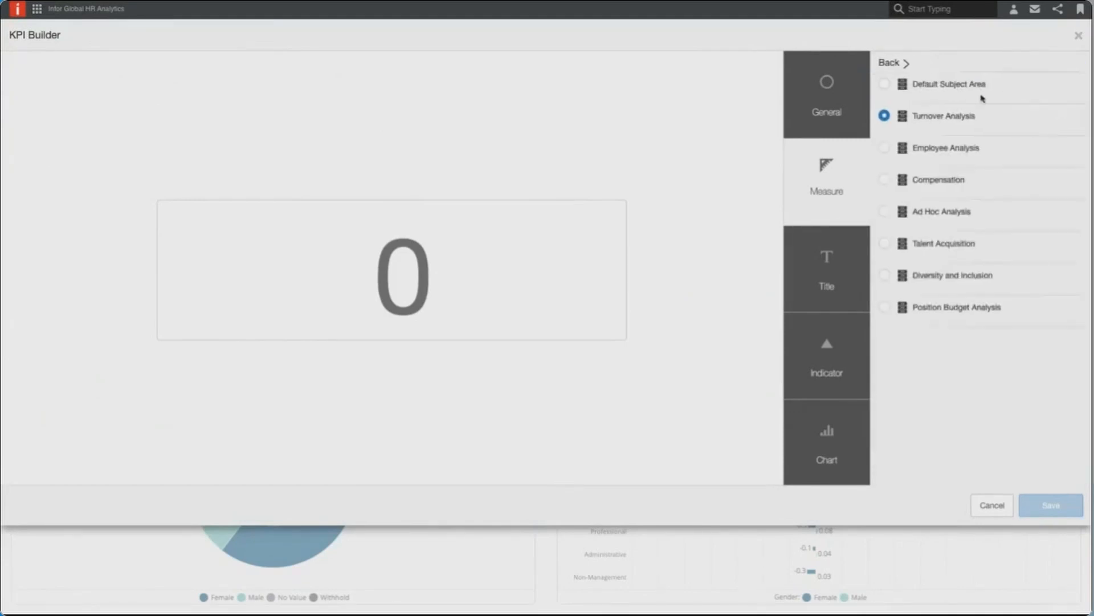
pyautogui.click(884, 85)
# - Search the measures for "turn", choose Employee Turnover Count for the fifth KPI and save it
pyautogui.click(939, 89)
pyautogui.write('turn')
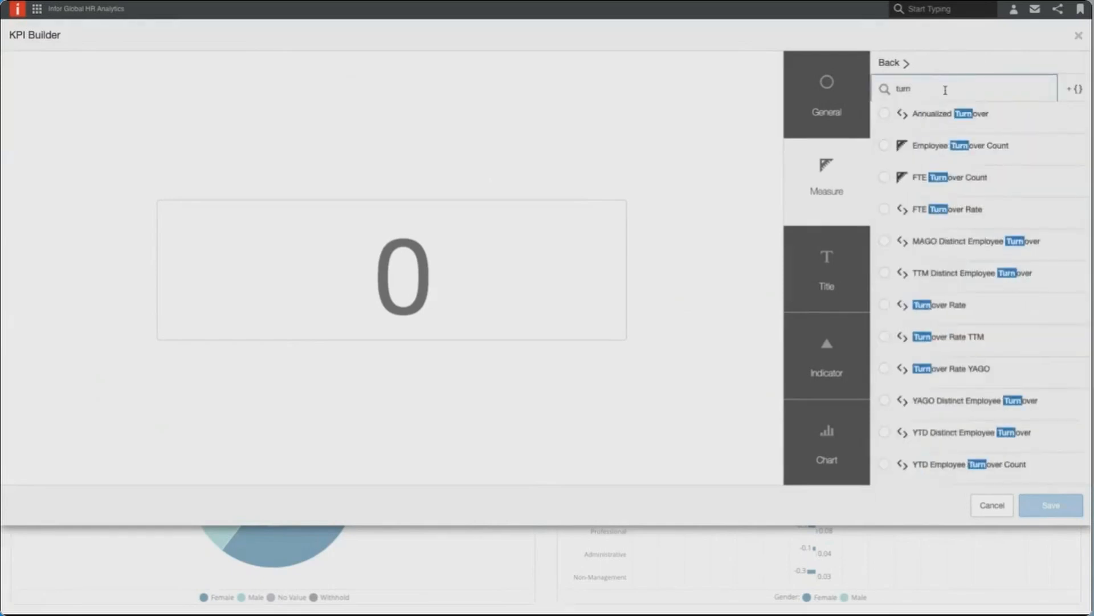
pyautogui.click(885, 149)
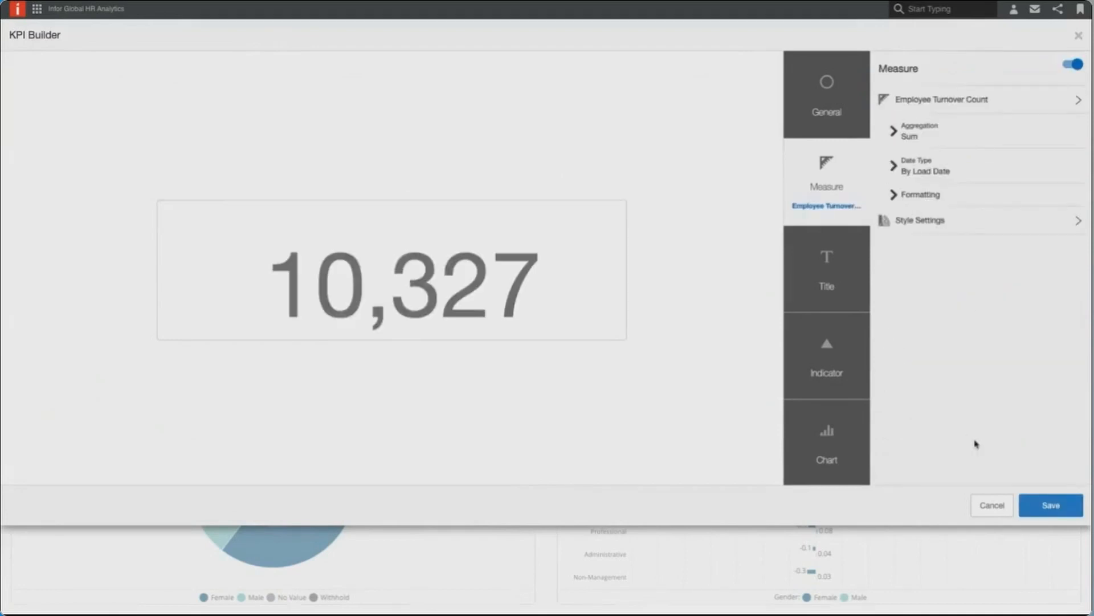
pyautogui.click(1049, 505)
# - Place the Employee Turnover Count KPI beside the Turnover Rate KPI and shrink it to fit above the Ethnicity by Job report
pyautogui.moveTo(560, 313); pyautogui.dragTo(585, 116)
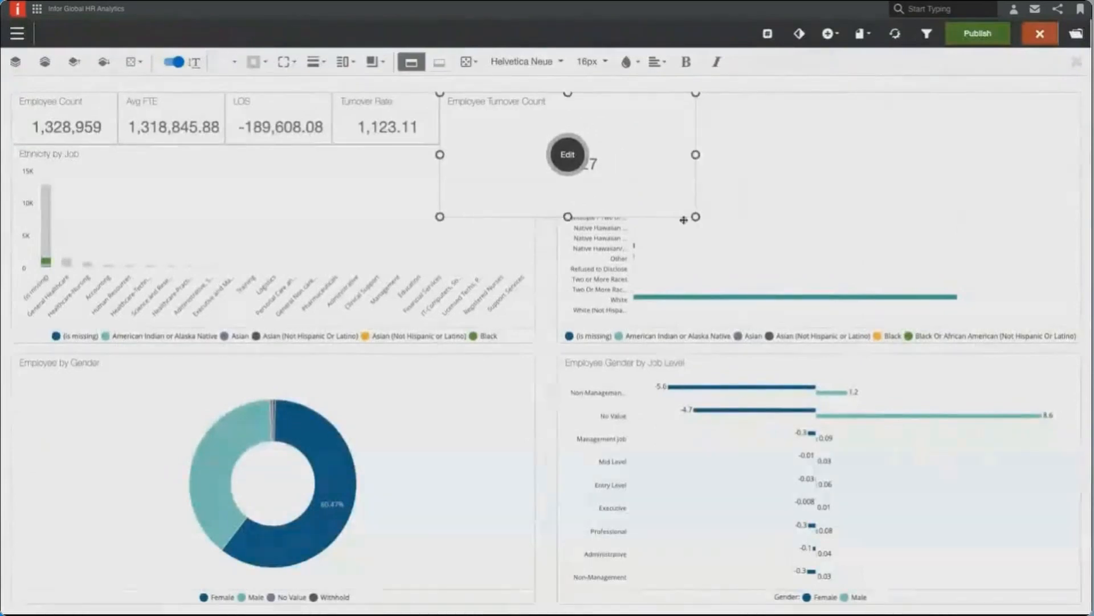
pyautogui.moveTo(696, 217); pyautogui.dragTo(534, 143)
pyautogui.click(541, 181)
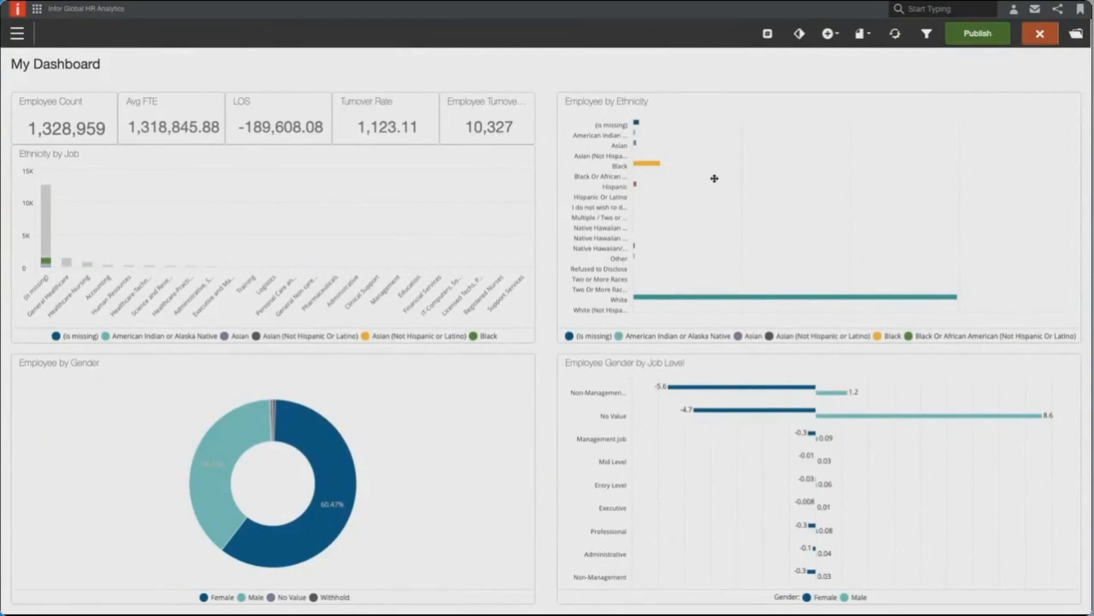
# - Open the Employee Details report at the end of the dashboard in Visualizer, and return to the dashboard
pyautogui.scroll(-4, 713, 183)
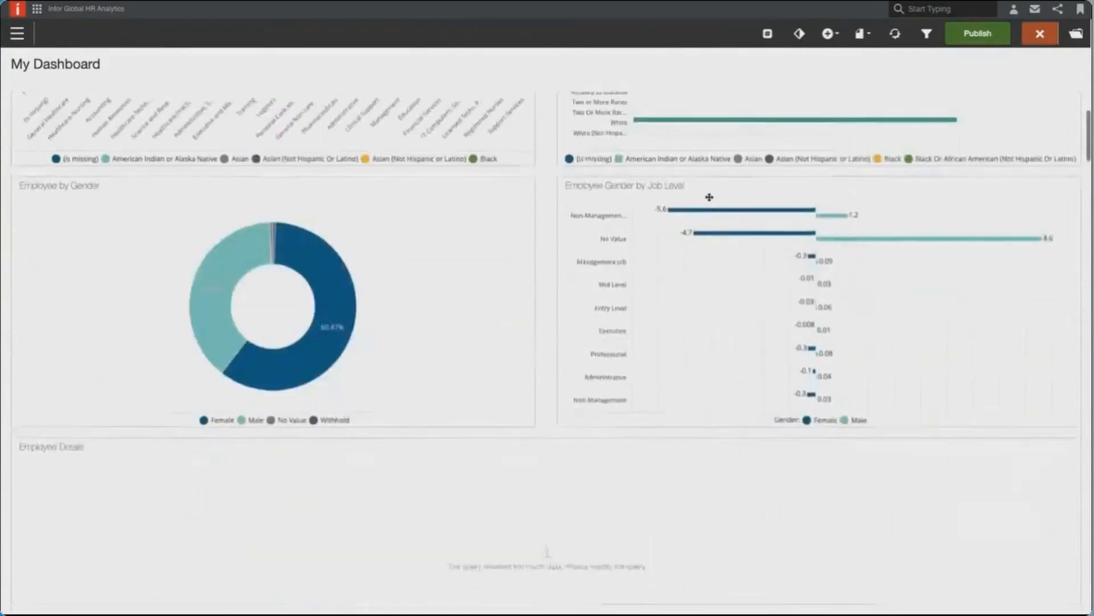
pyautogui.scroll(-1, 710, 197)
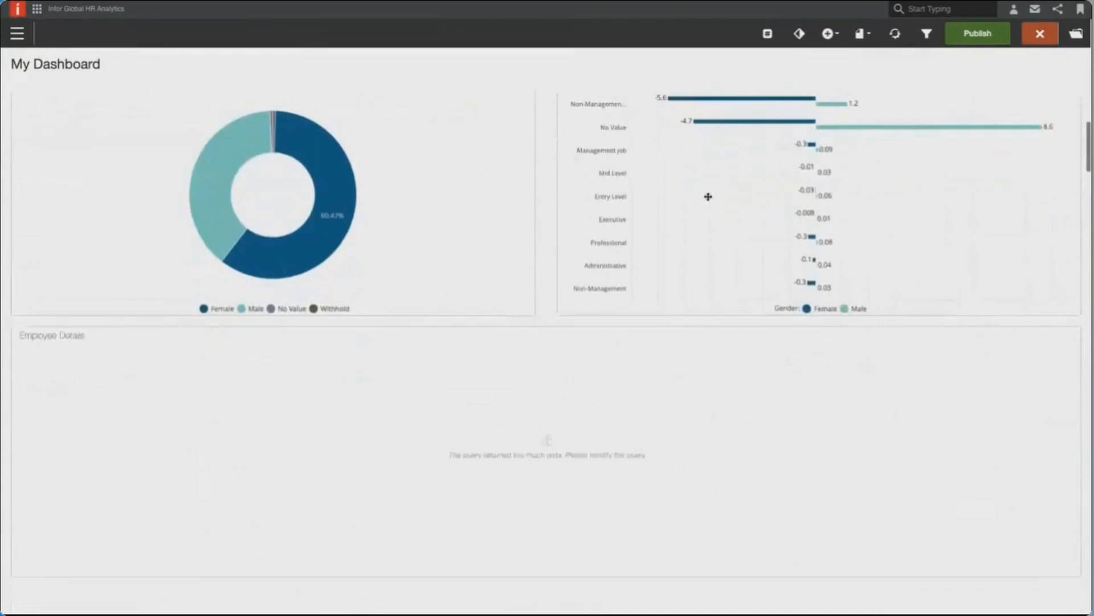
pyautogui.click(576, 456)
pyautogui.click(533, 456)
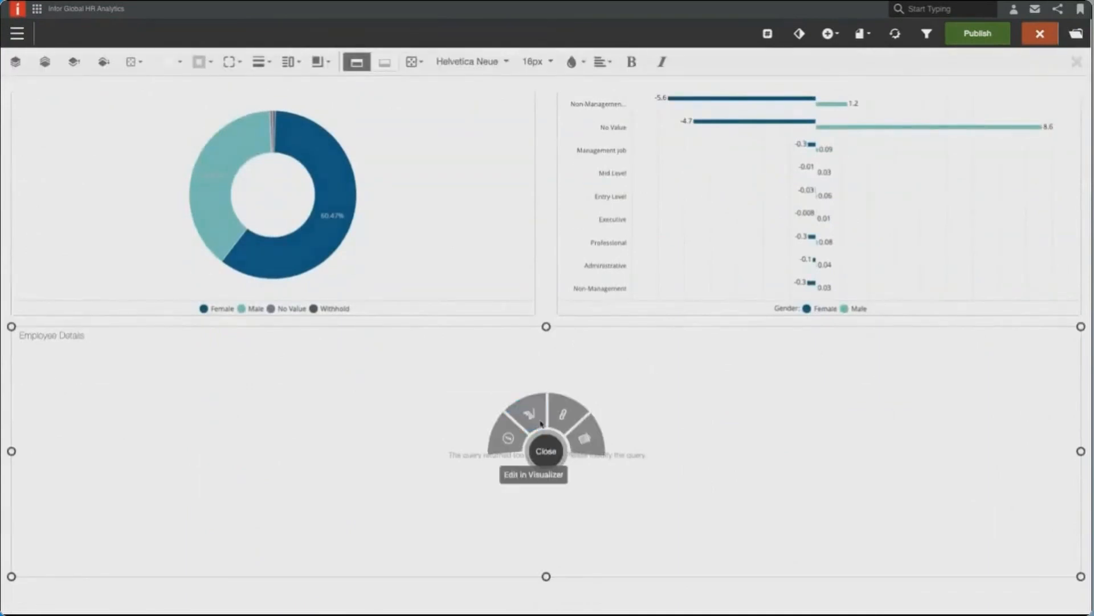
pyautogui.click(574, 453)
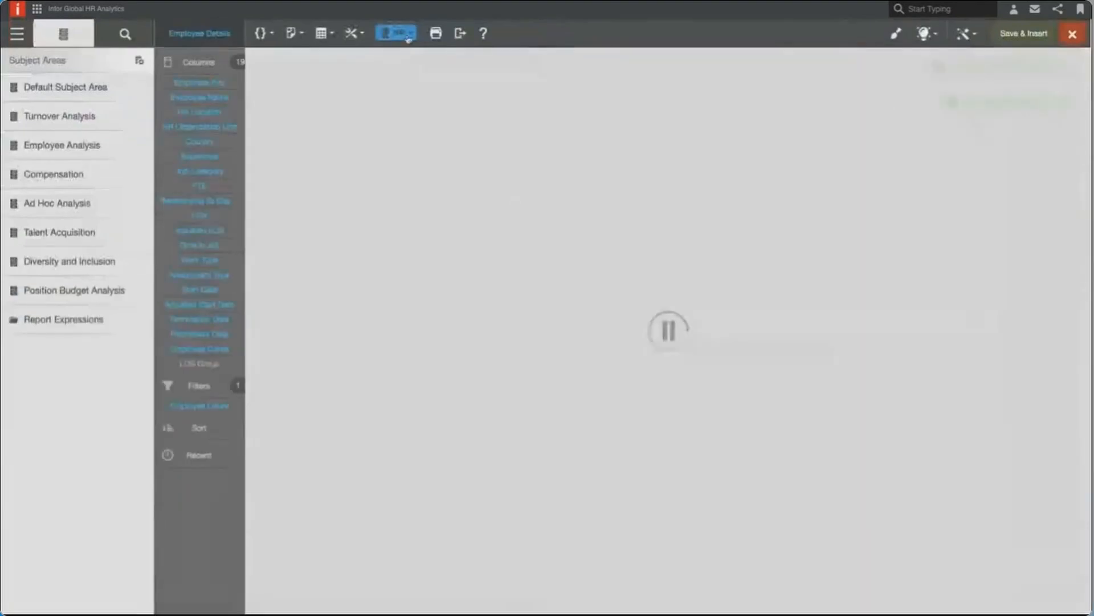
pyautogui.click(408, 36)
pyautogui.click(385, 109)
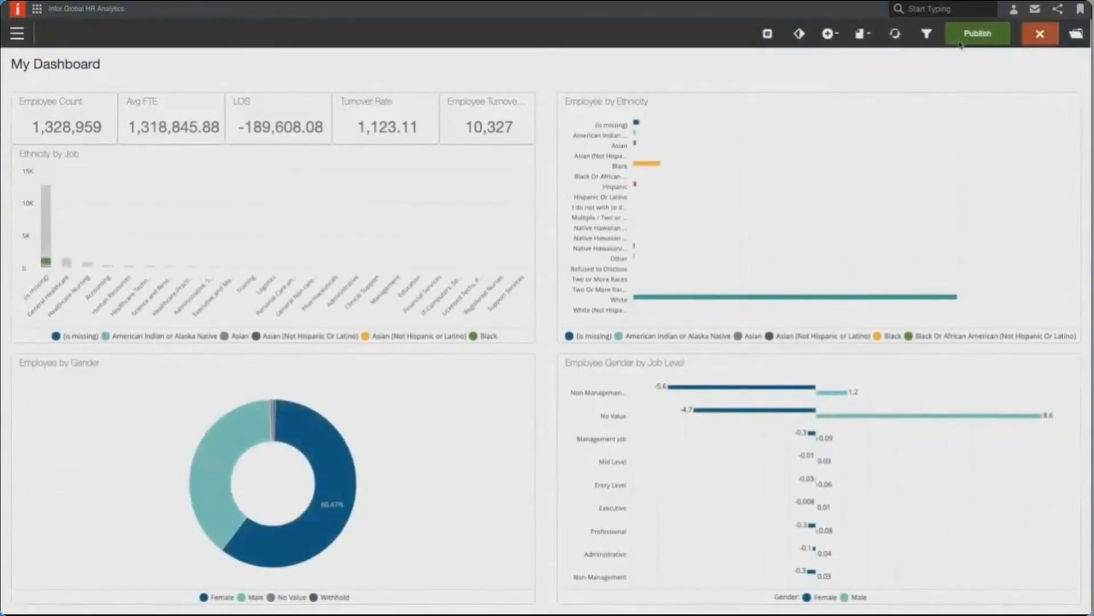
# - Publish My Dashboard
pyautogui.click(973, 33)
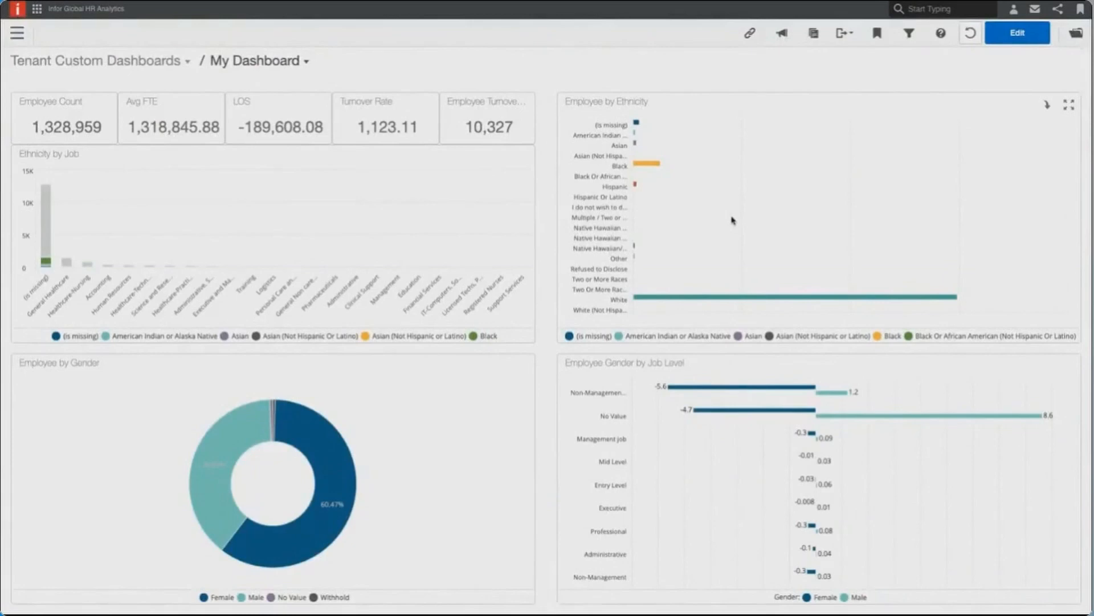
# - Edit My Dashboard to add the Year/Month filter, found by searching the filters for "year/", and publish it again
pyautogui.scroll(-1, 692, 258)
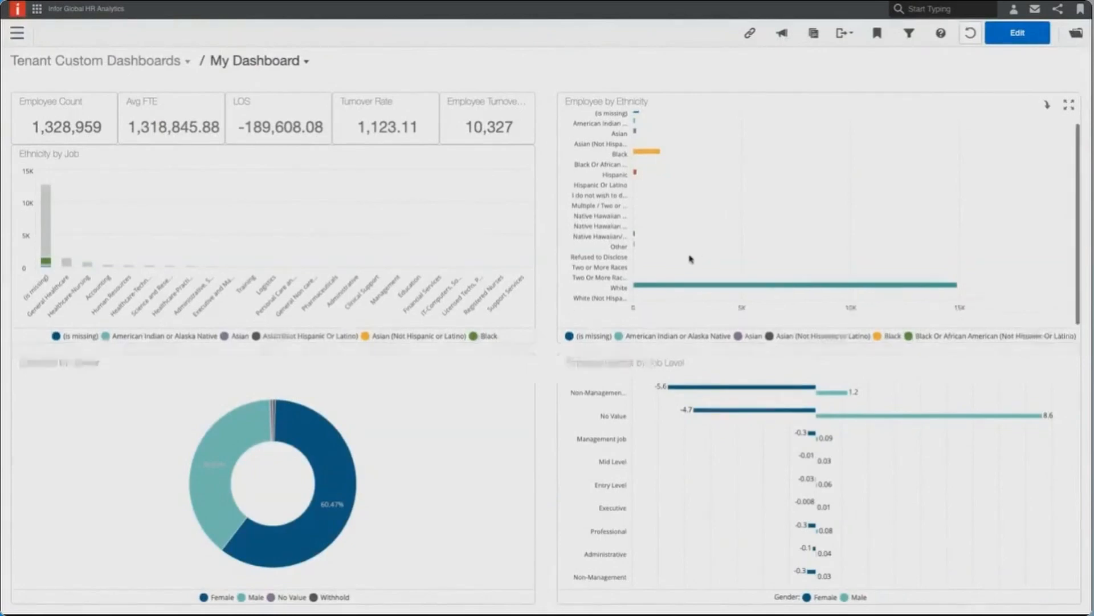
pyautogui.scroll(-3, 550, 359)
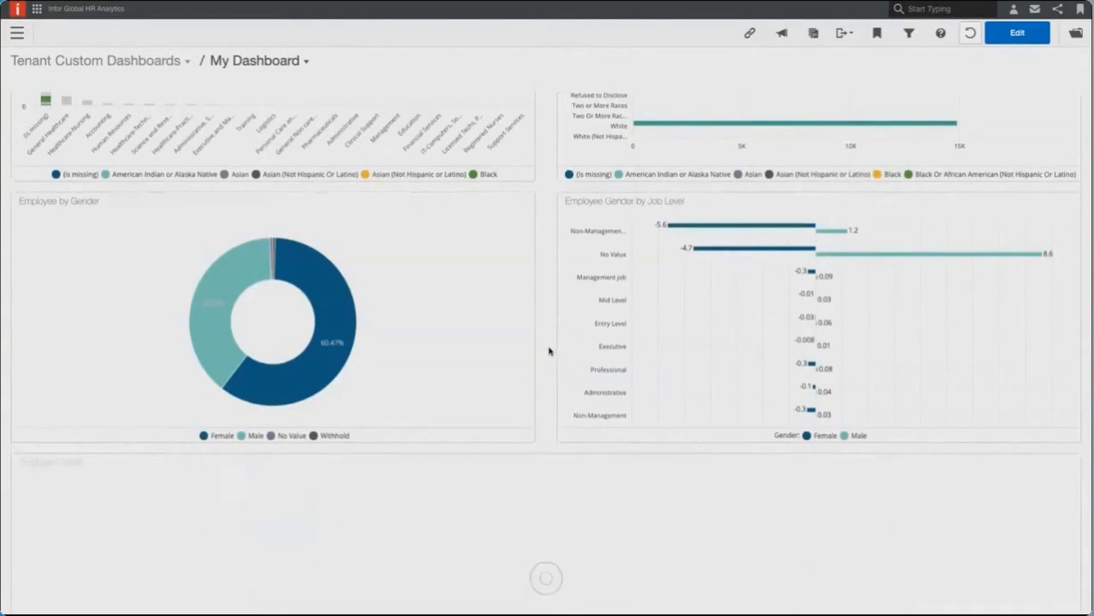
pyautogui.scroll(3, 550, 351)
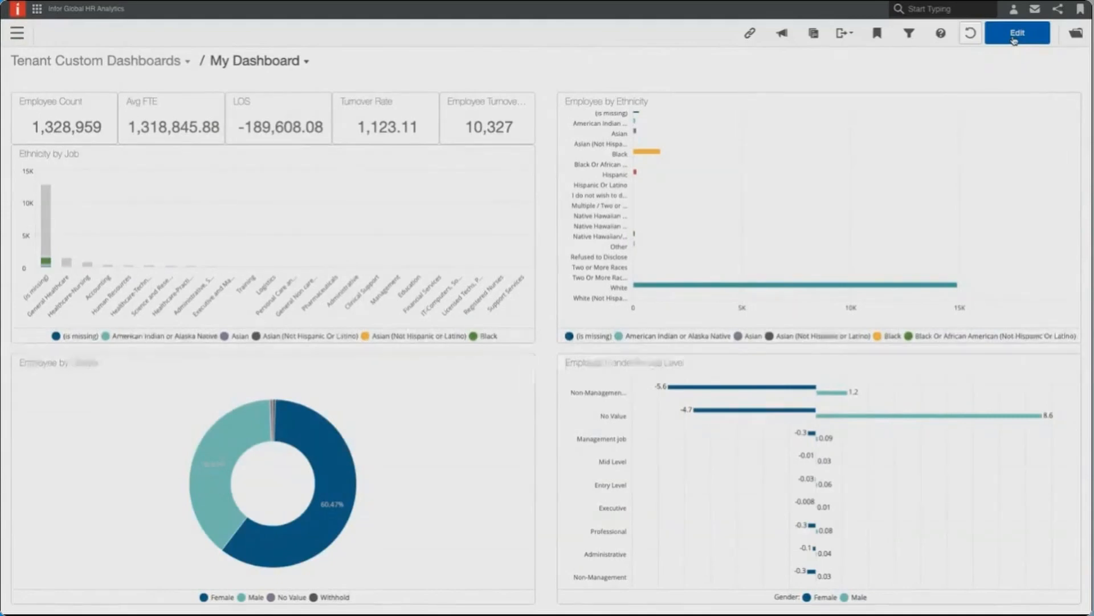
pyautogui.click(1014, 35)
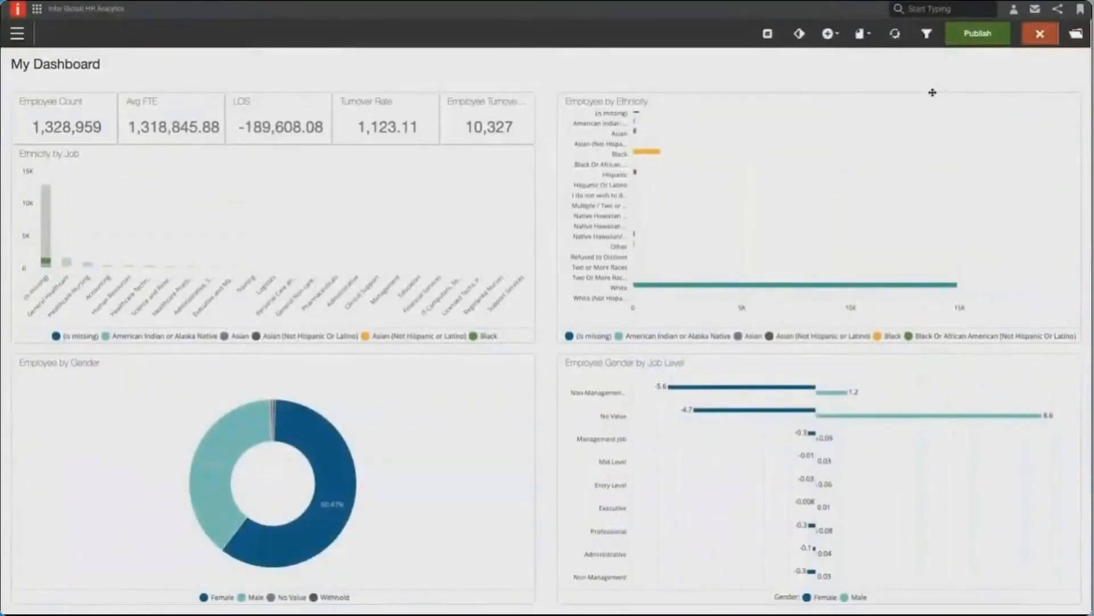
pyautogui.click(927, 35)
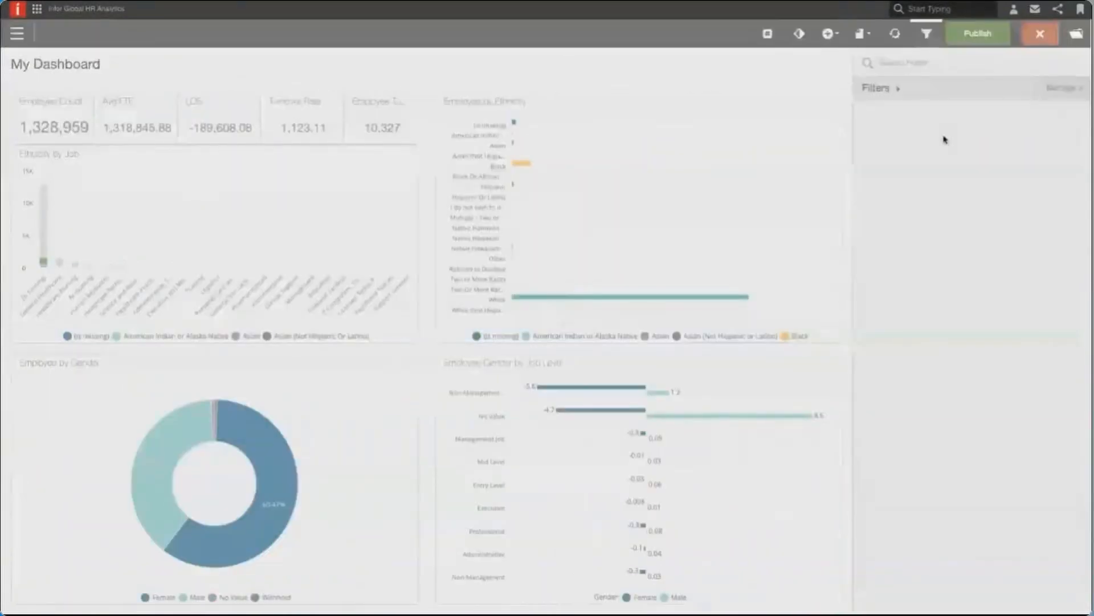
pyautogui.click(907, 64)
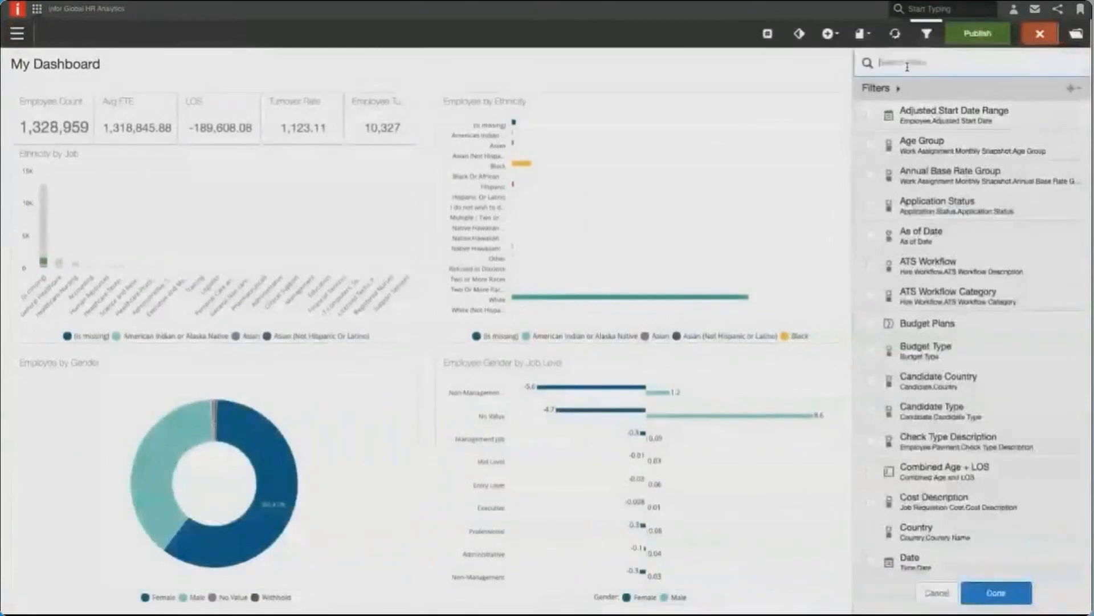
pyautogui.write('year/')
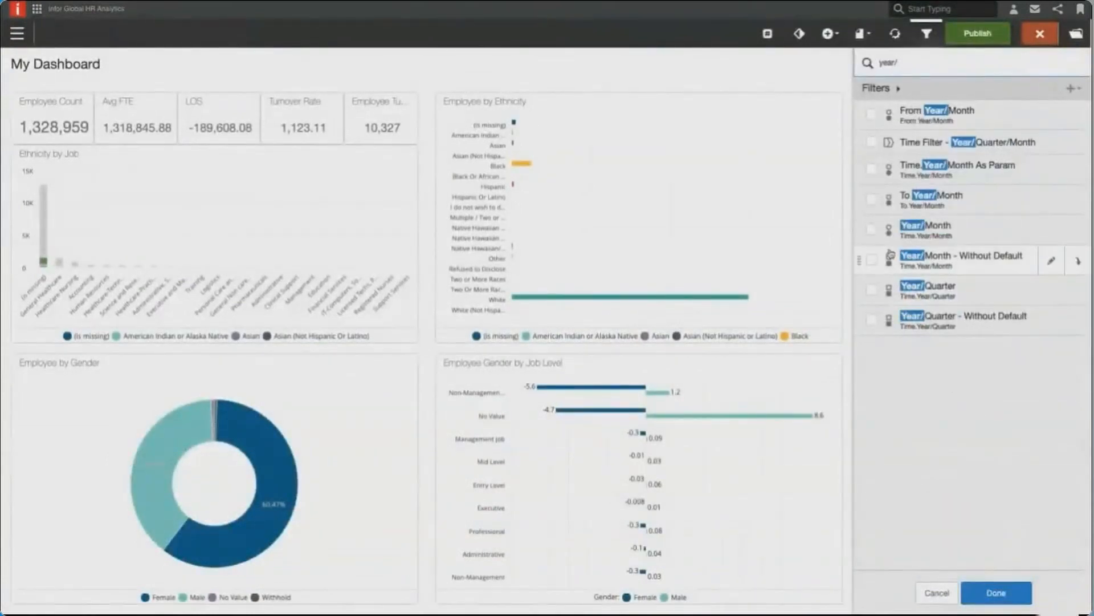
pyautogui.click(871, 230)
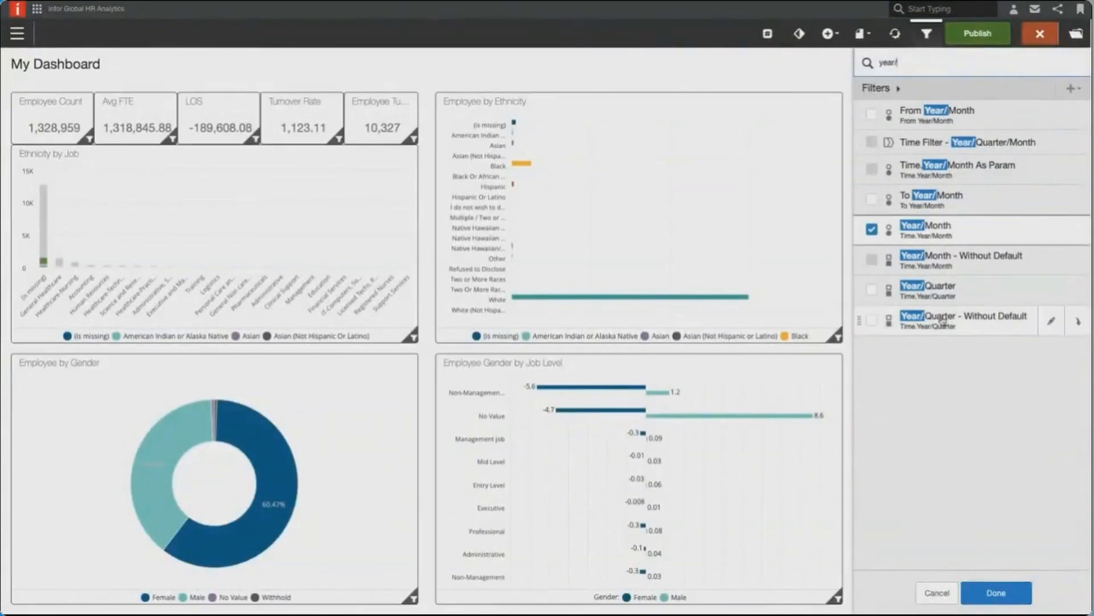
pyautogui.click(992, 579)
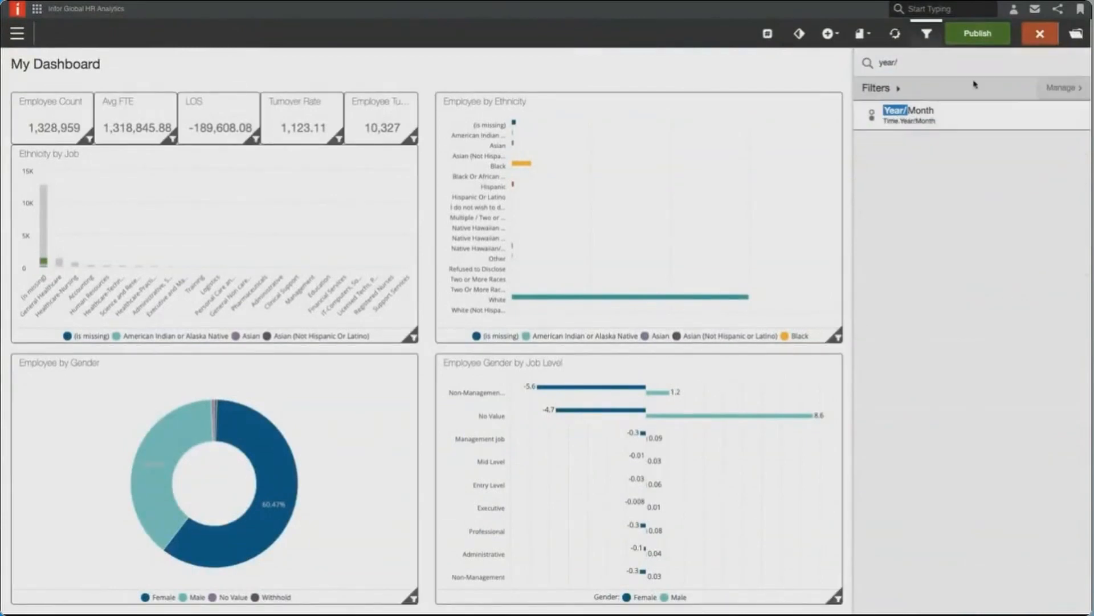
pyautogui.click(980, 40)
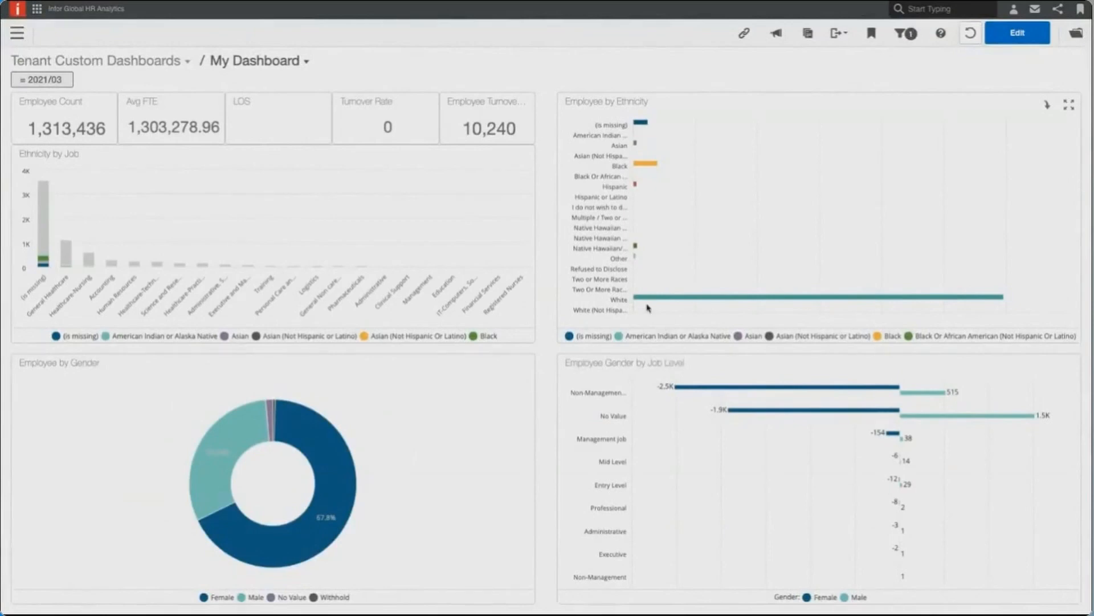
# - Filter the dashboard to American Indian or Alaska Native and Asian by selecting their bars in the Employee by Ethnicity chart
pyautogui.click(42, 79)
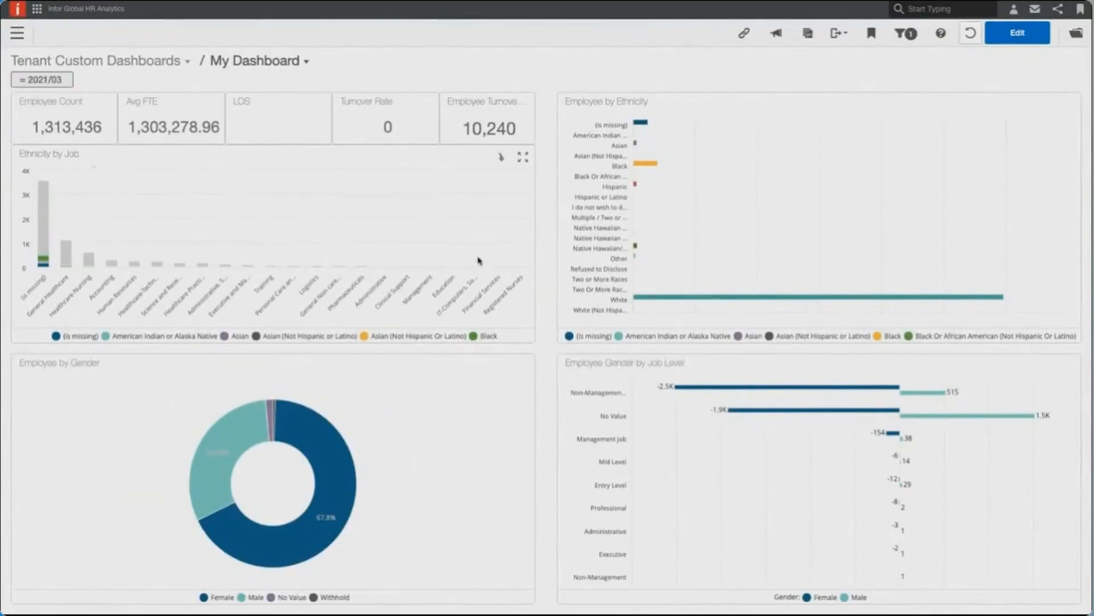
pyautogui.scroll(-1, 551, 255)
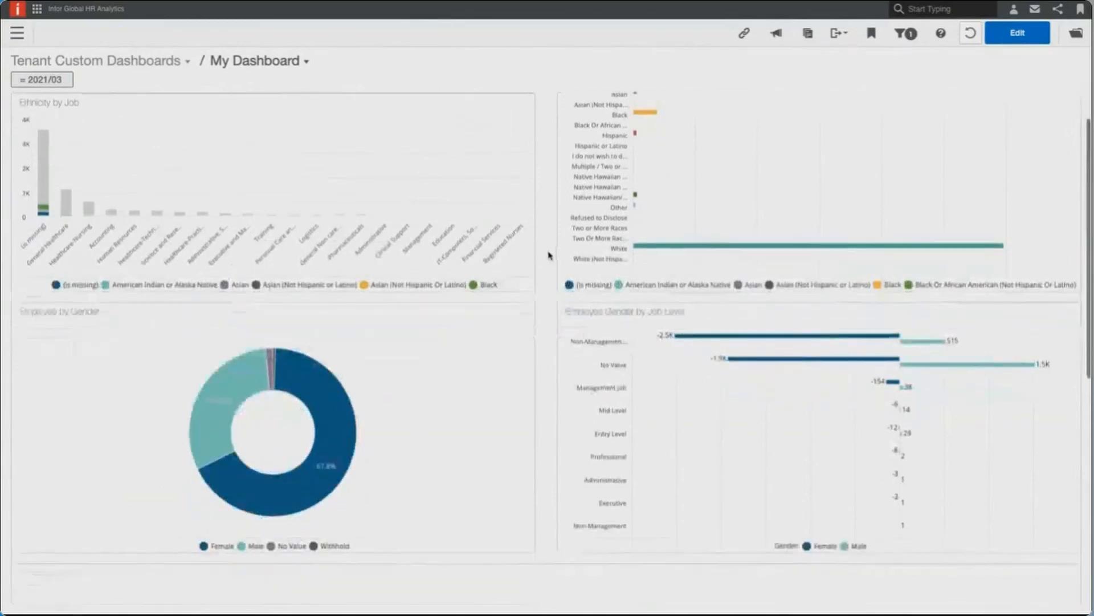
pyautogui.scroll(-2, 546, 252)
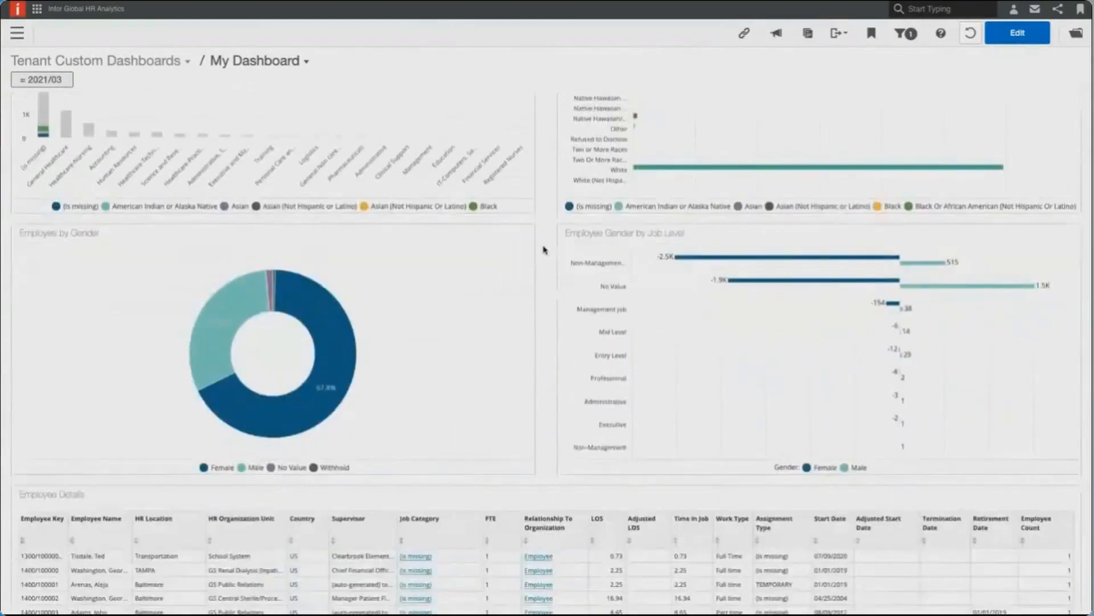
pyautogui.scroll(3, 544, 251)
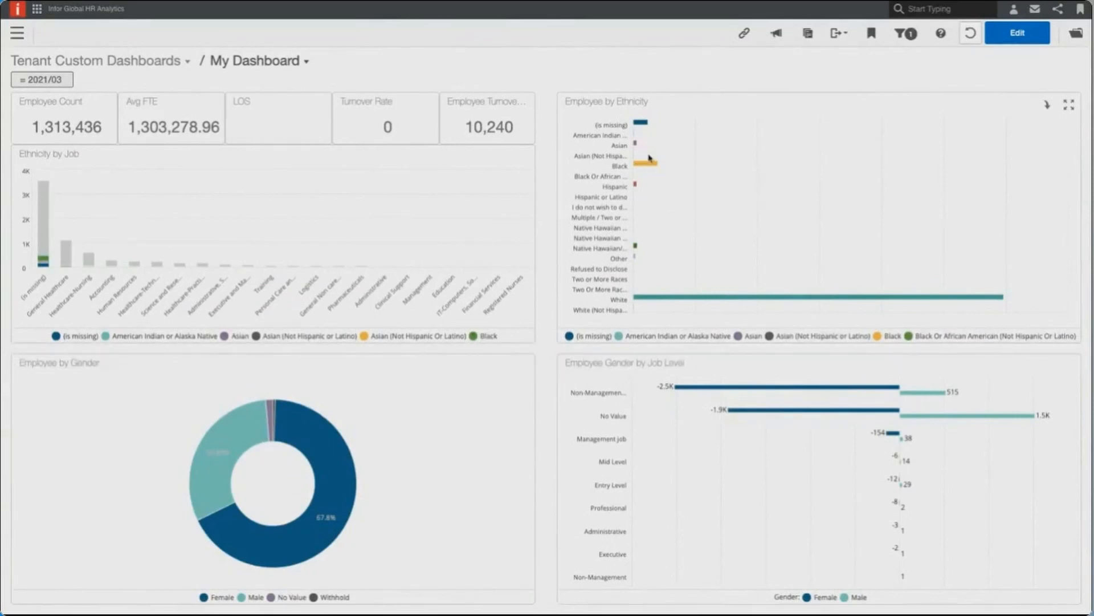
pyautogui.moveTo(658, 150); pyautogui.dragTo(625, 130)
pyautogui.moveTo(668, 261)
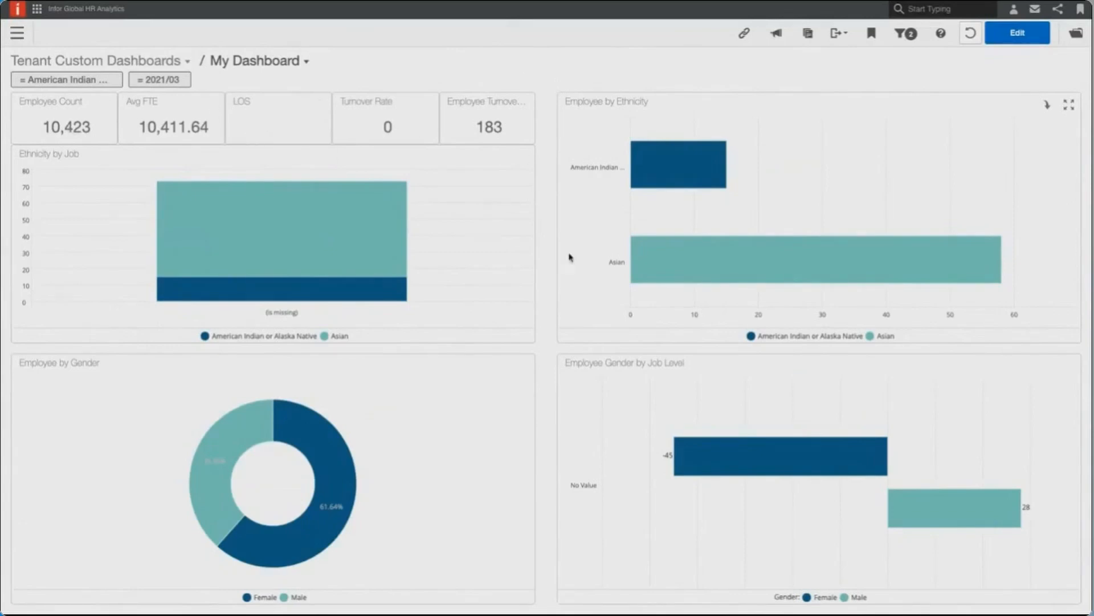
# - Filter the dashboard further to Female employees with job level No Value by selecting the bar in Employee Gender by Job Level
pyautogui.scroll(-2, 545, 255)
pyautogui.scroll(-3, 545, 257)
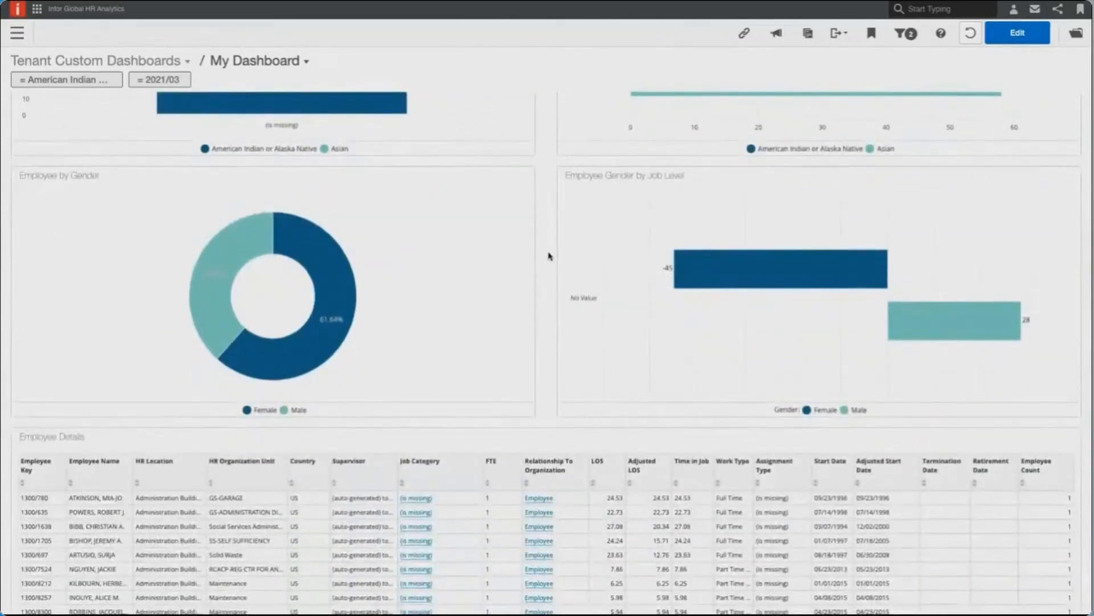
pyautogui.scroll(1, 551, 258)
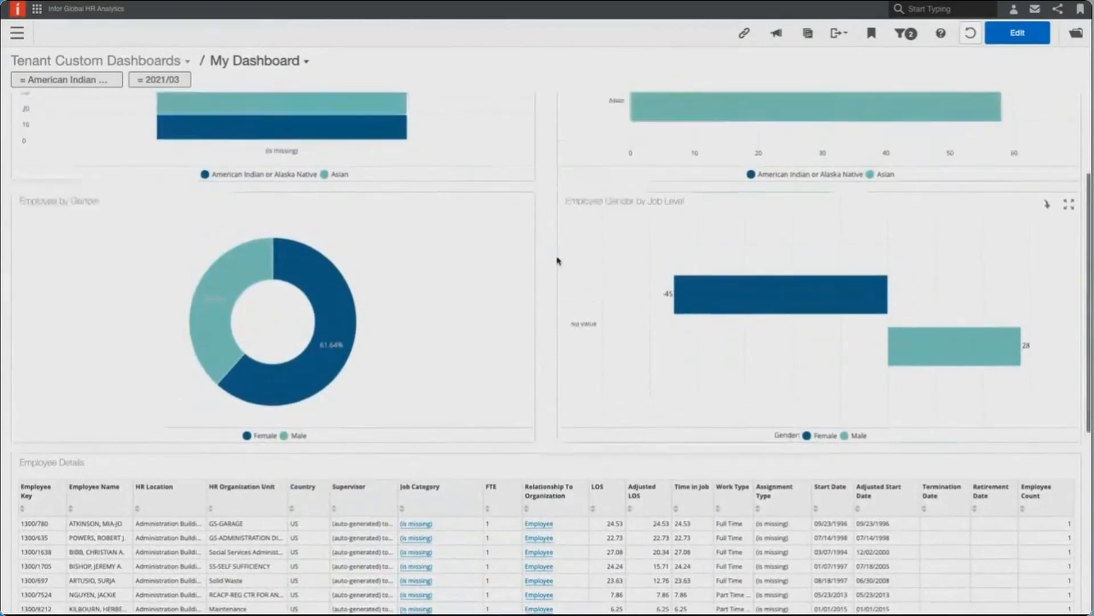
pyautogui.scroll(4, 675, 300)
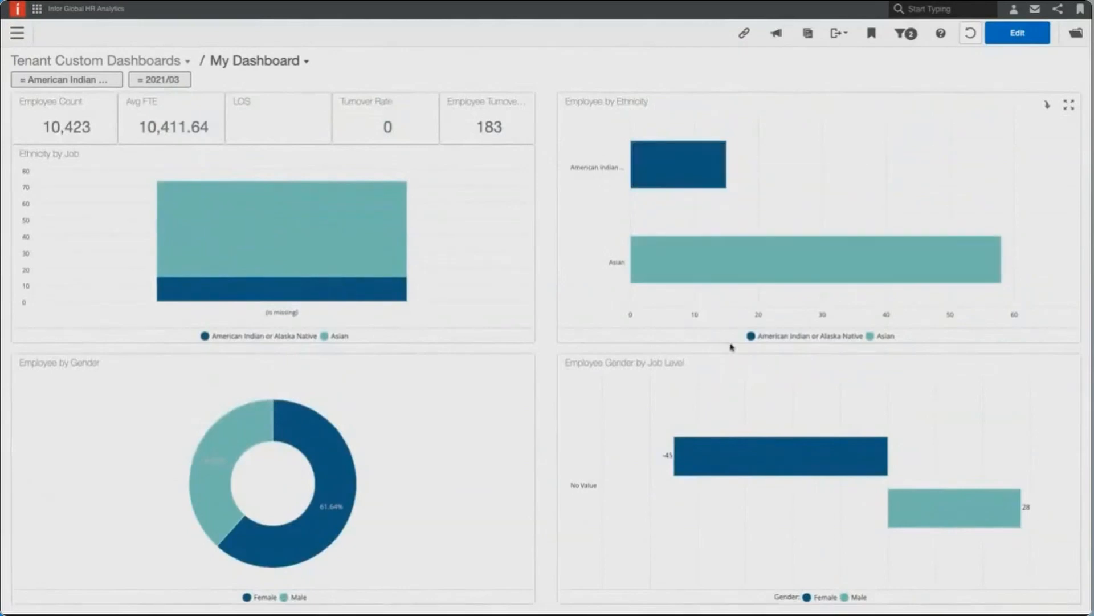
pyautogui.moveTo(665, 394); pyautogui.dragTo(891, 481)
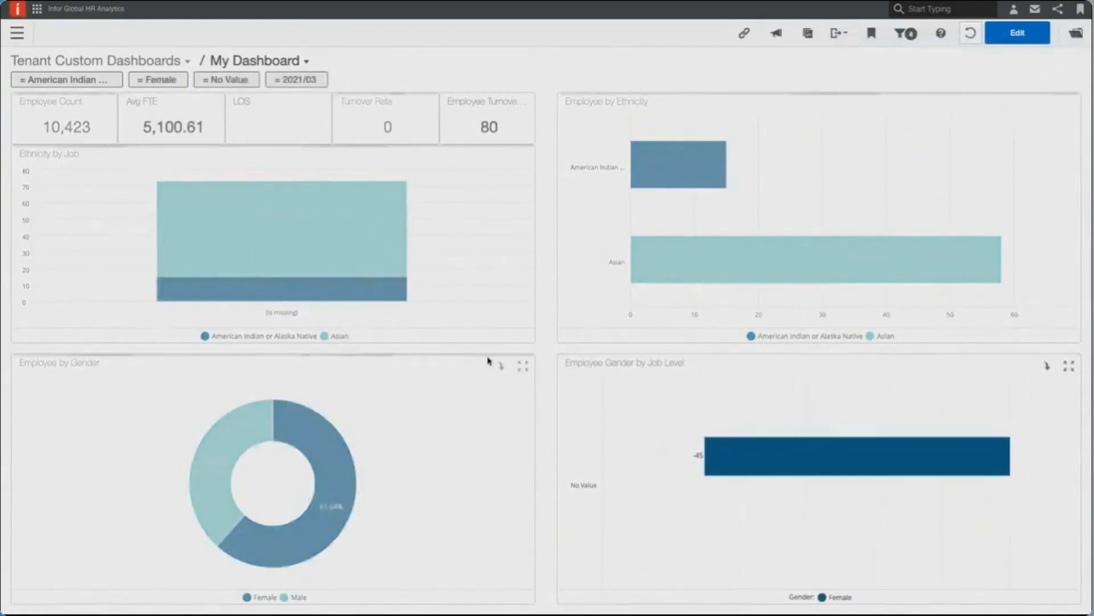
# - Filter the dashboard to the Maintenance organization unit from the Employee Details report
pyautogui.scroll(-3, 526, 355)
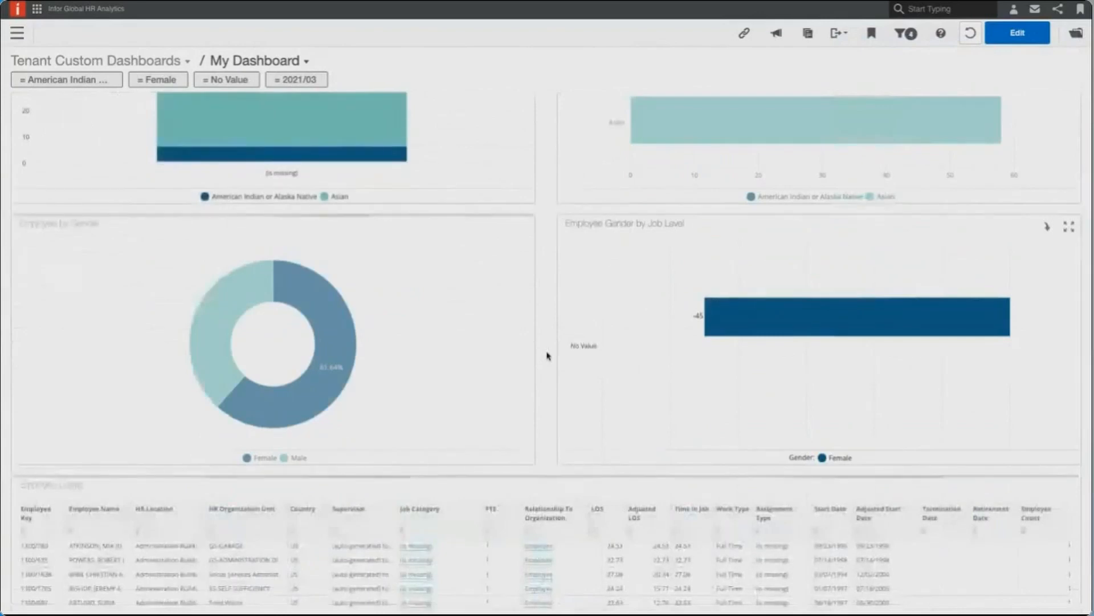
pyautogui.scroll(-2, 546, 357)
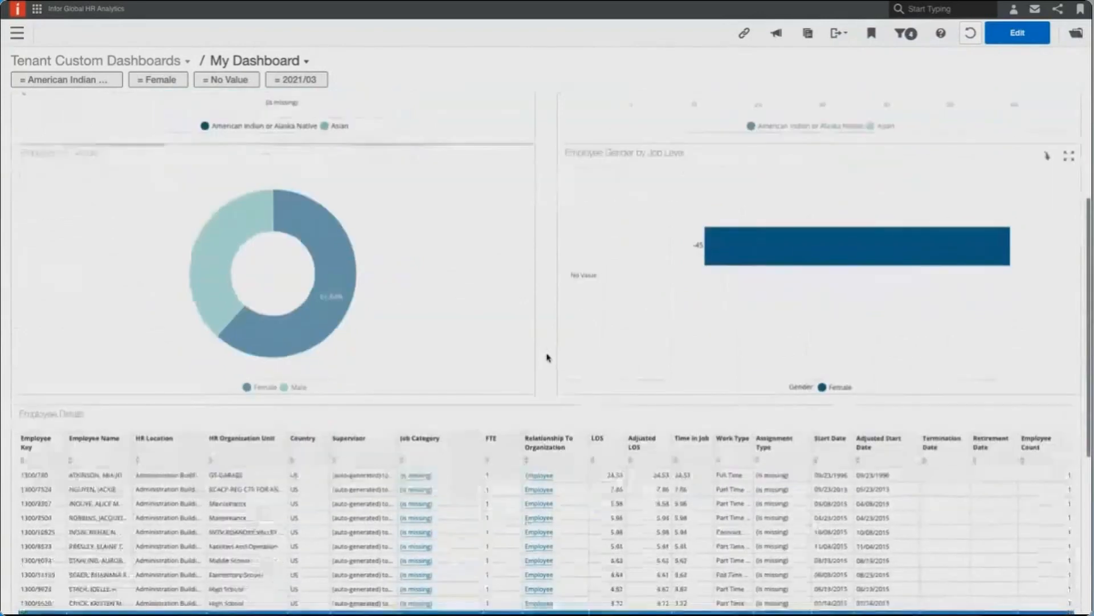
pyautogui.click(251, 501)
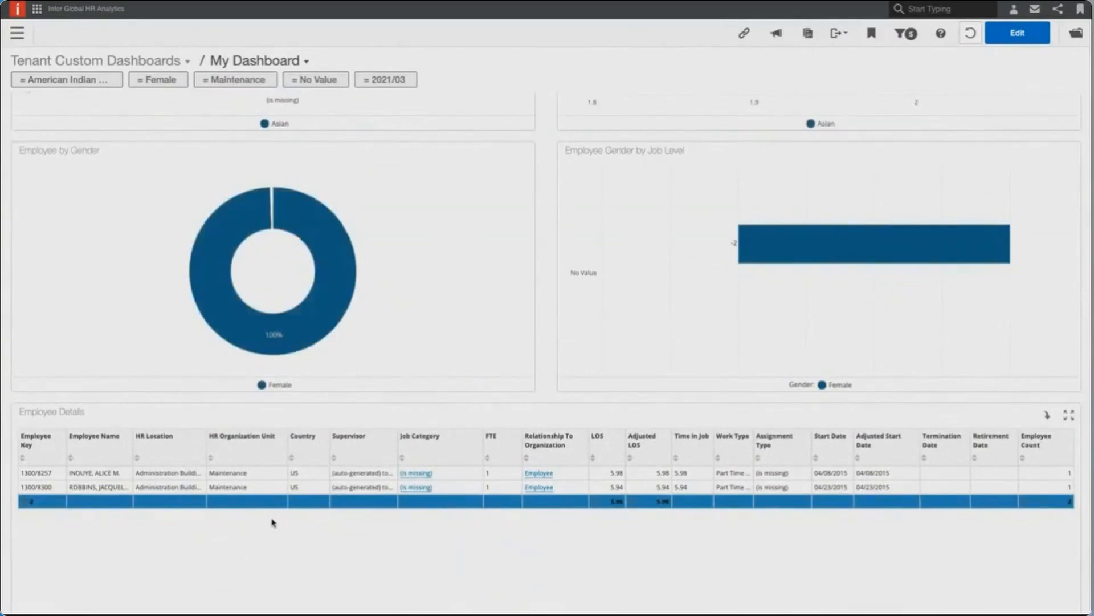
# - Save the dashboard's current filter selections as a bookmark named "My Analysis" and close the bookmark list
pyautogui.scroll(4, 451, 399)
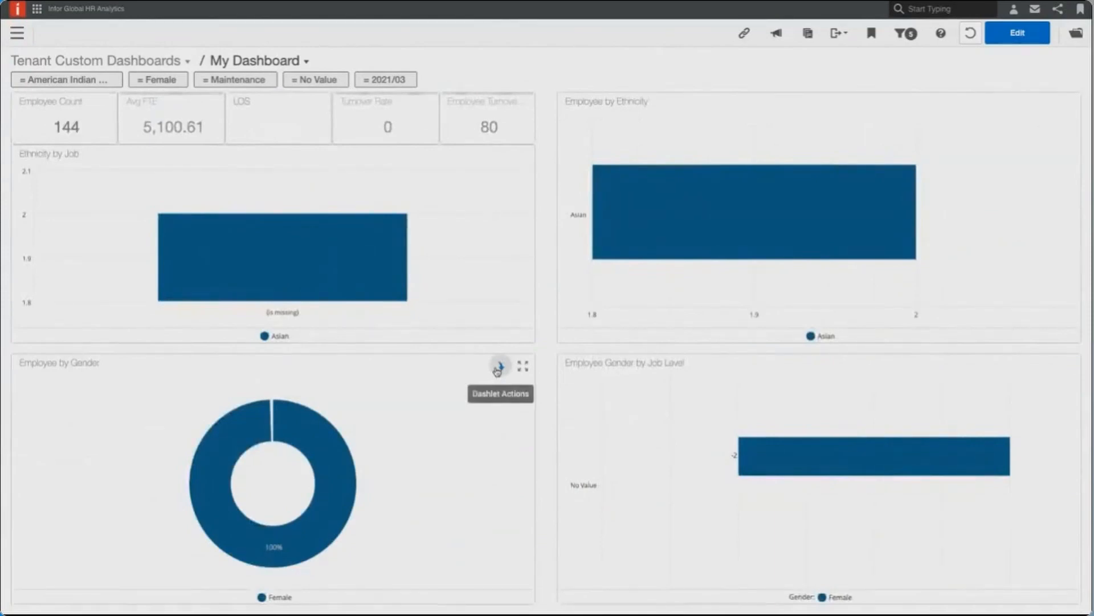
pyautogui.click(99, 79)
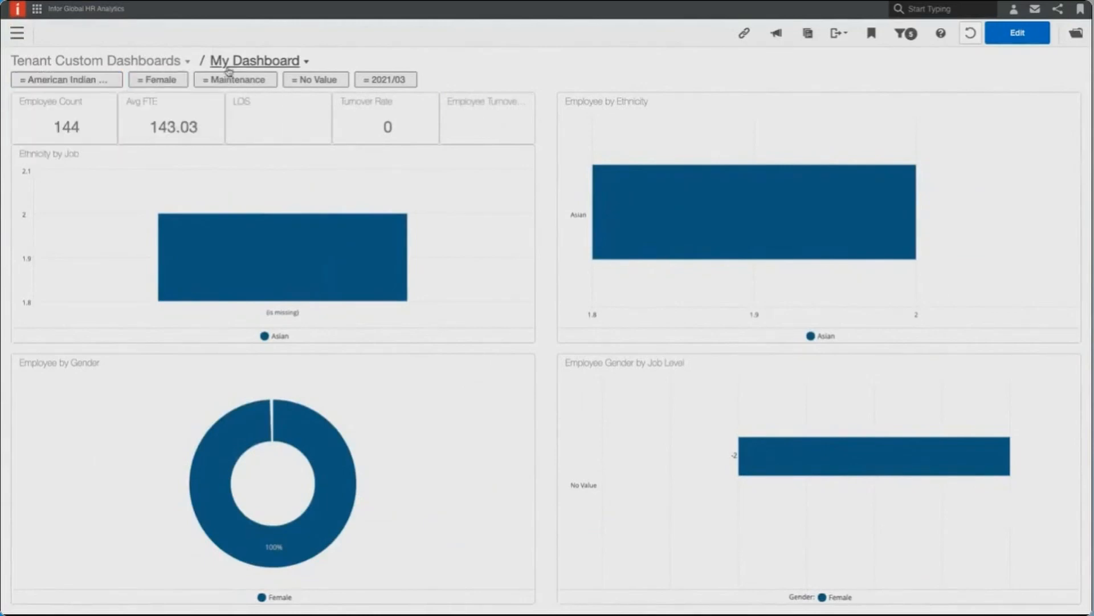
pyautogui.moveTo(229, 76)
pyautogui.click(872, 32)
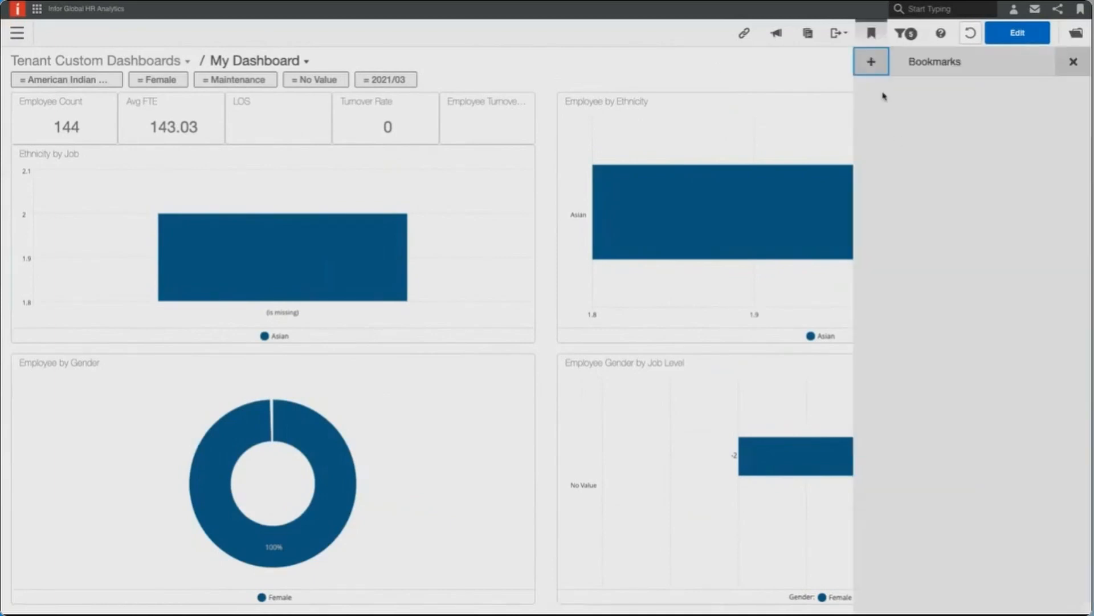
pyautogui.click(871, 62)
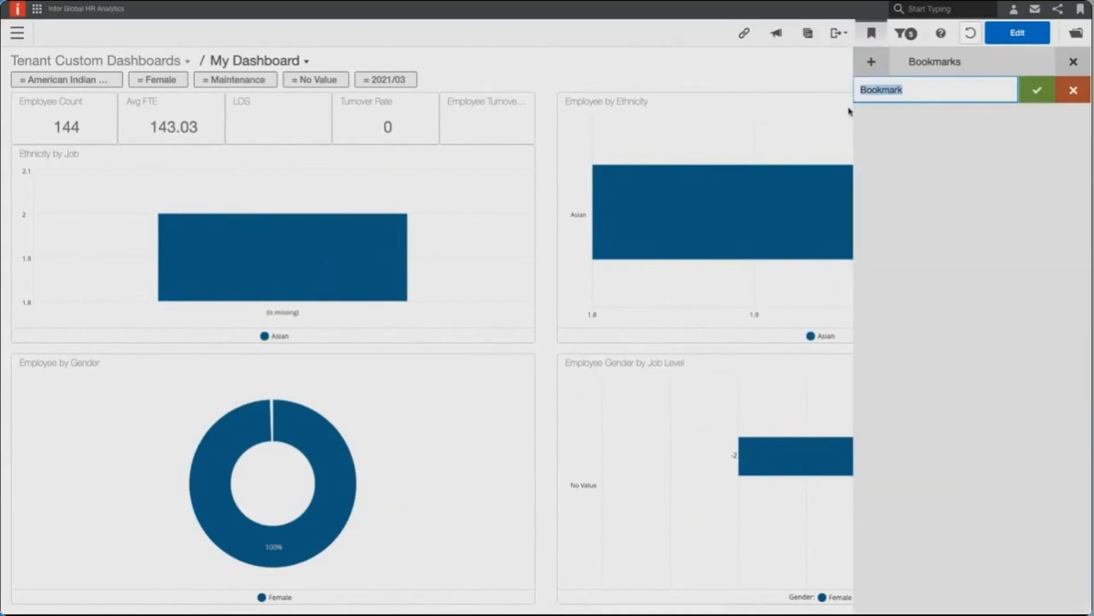
pyautogui.write('My Analysis')
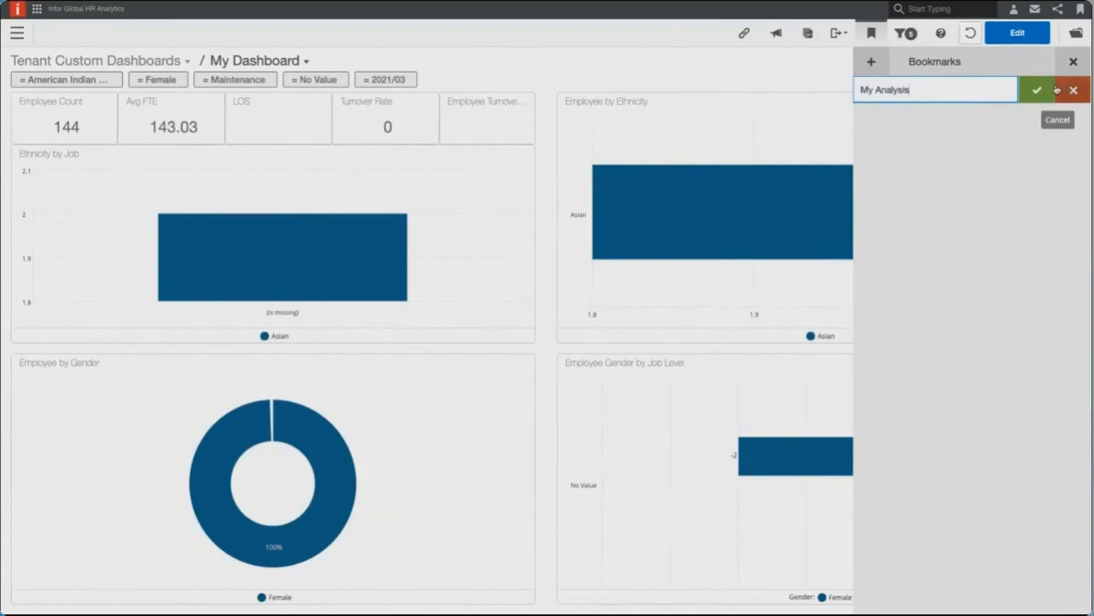
pyautogui.press('Return')
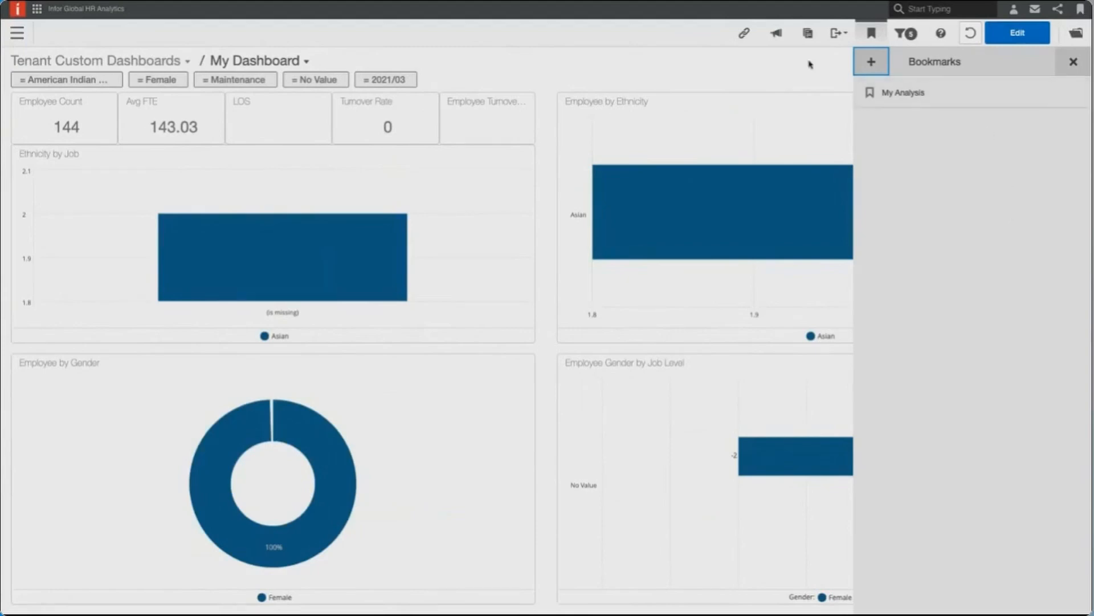
pyautogui.click(871, 35)
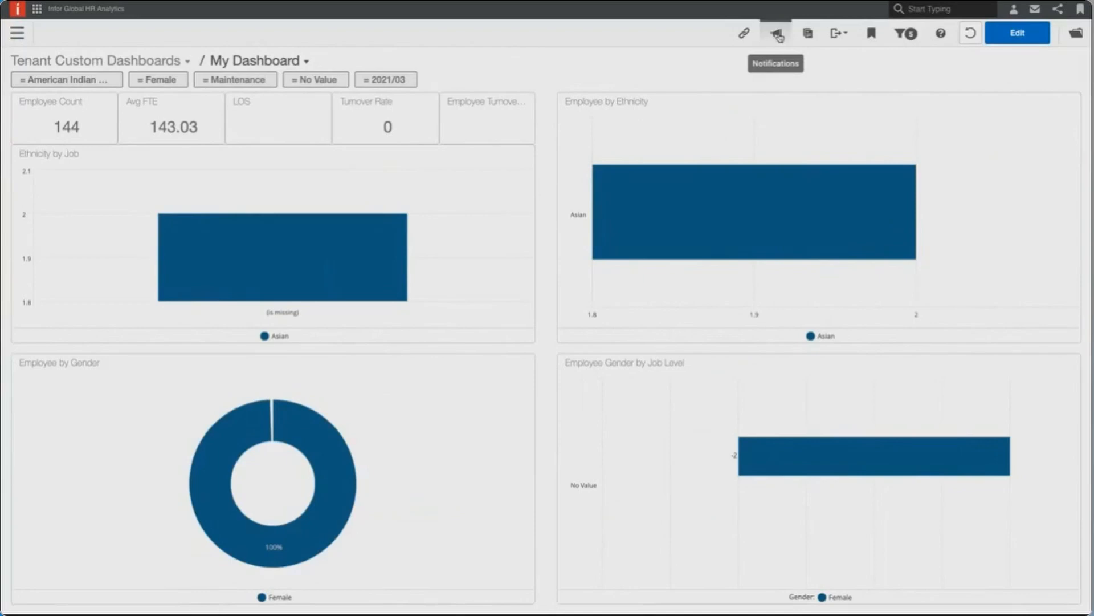
# - Create a dashboard notification named "test" and fill in the recipient's e-mail address
pyautogui.click(779, 36)
pyautogui.click(881, 91)
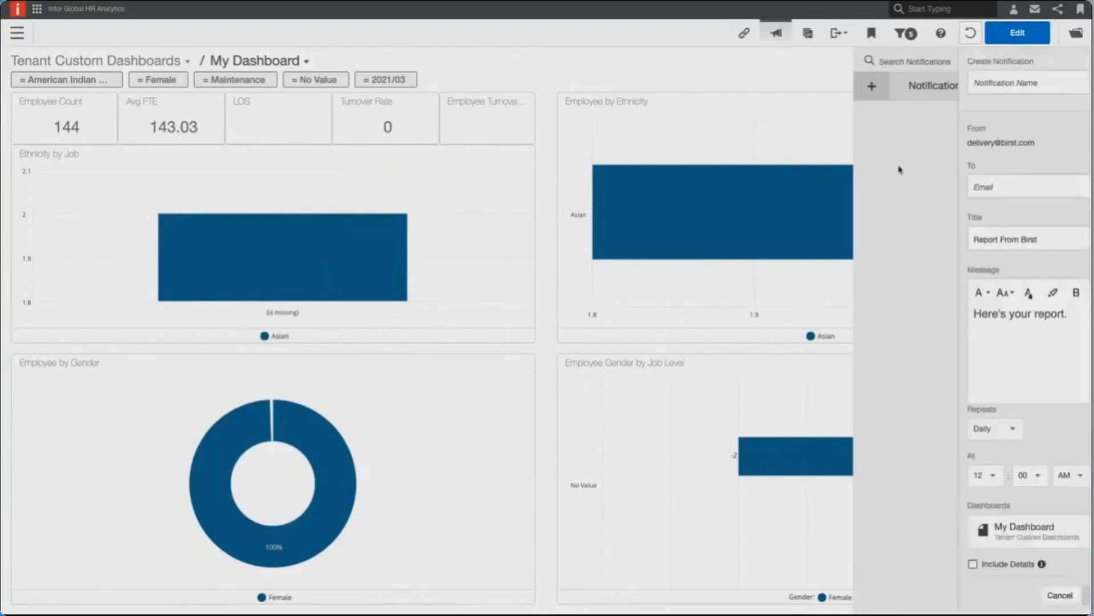
pyautogui.click(904, 84)
pyautogui.write('test')
pyautogui.click(909, 183)
pyautogui.write('test')
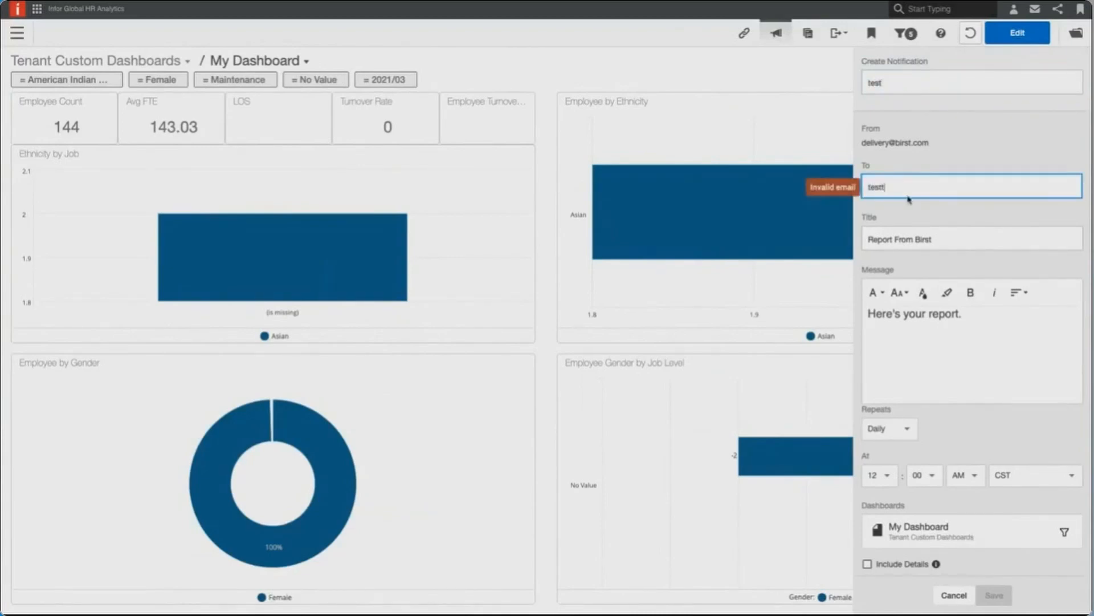
pyautogui.write('@test.com')
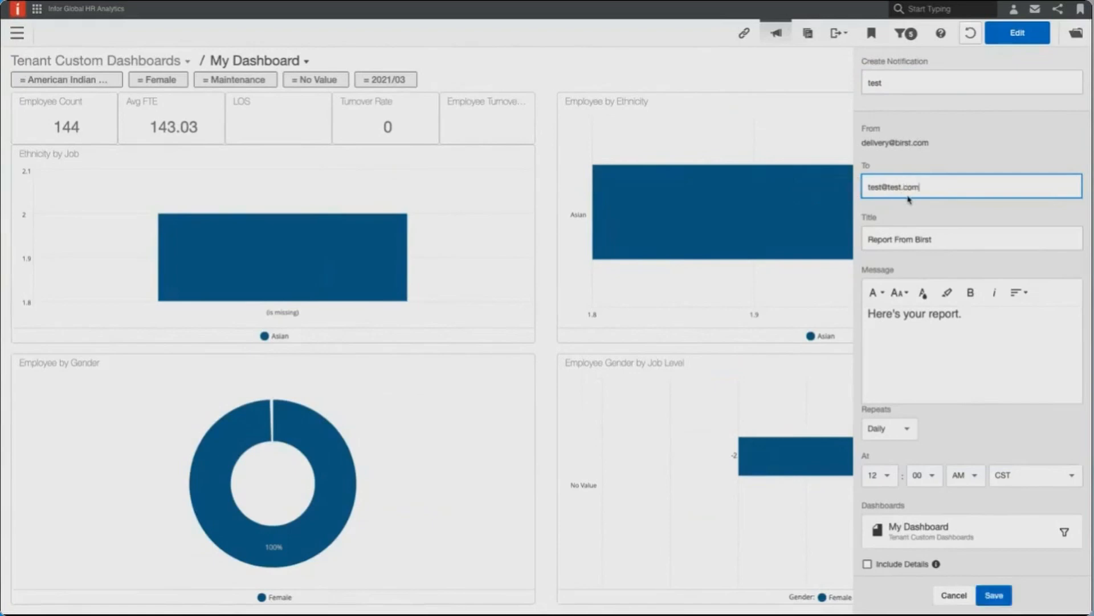
pyautogui.press('Tab')
# - Set the notification to repeat weekly and include Monday as a delivery day
pyautogui.click(975, 347)
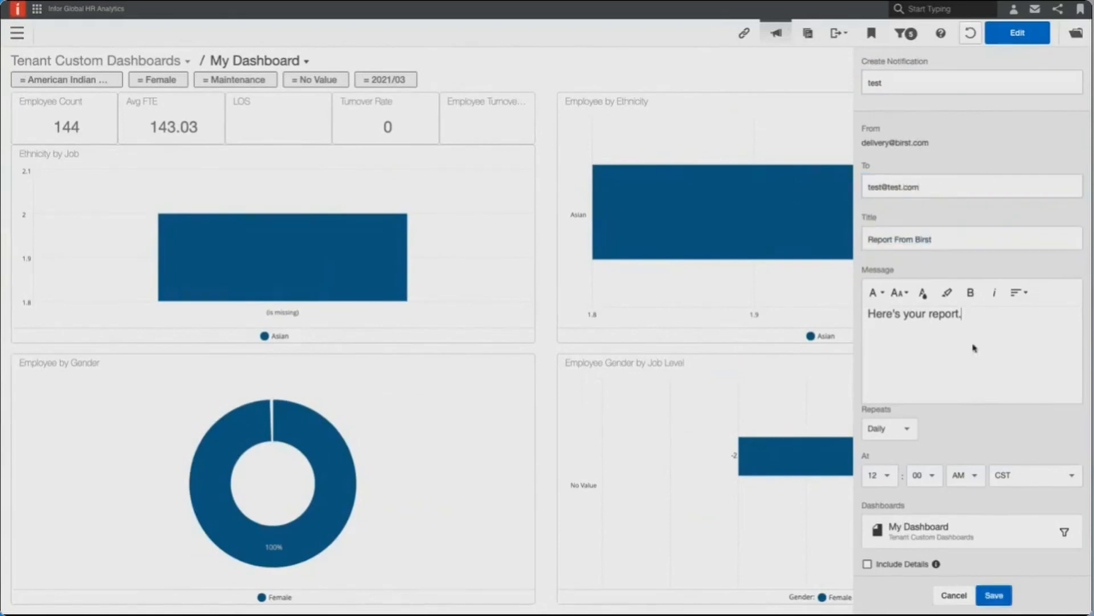
pyautogui.scroll(-2, 974, 346)
pyautogui.click(906, 368)
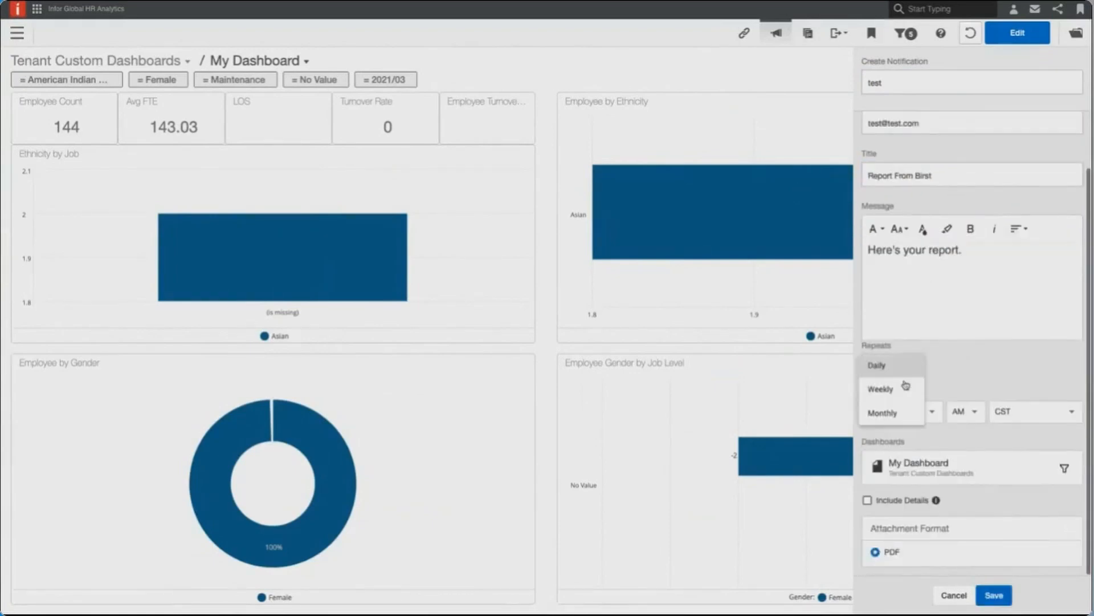
pyautogui.click(905, 389)
pyautogui.click(909, 412)
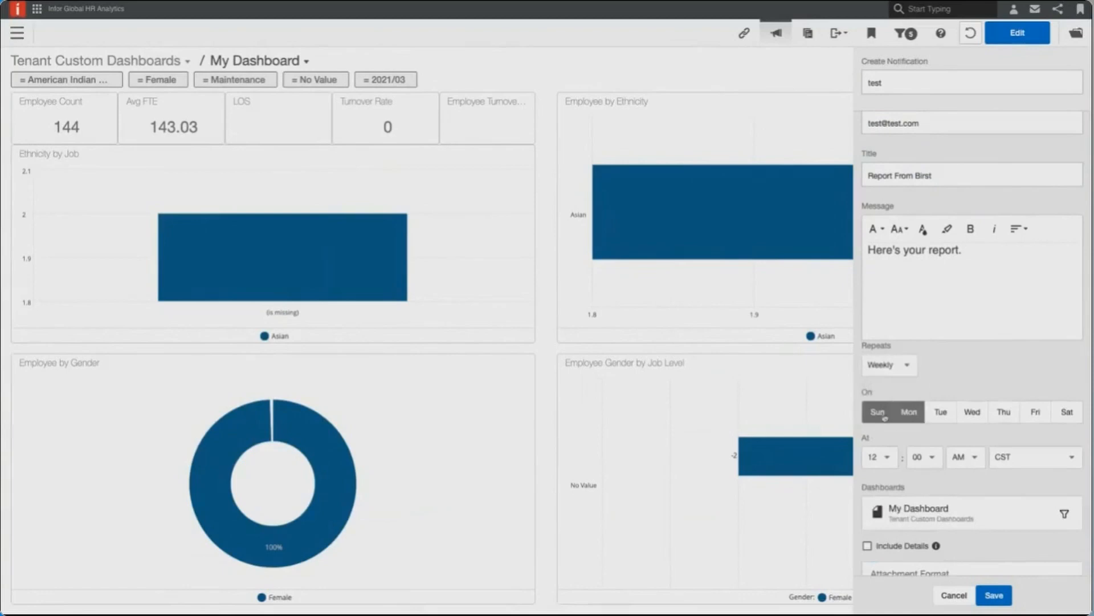
# - Set the weekly delivery days to Monday, Wednesday and Friday, leaving Sunday out
pyautogui.click(882, 416)
pyautogui.click(971, 419)
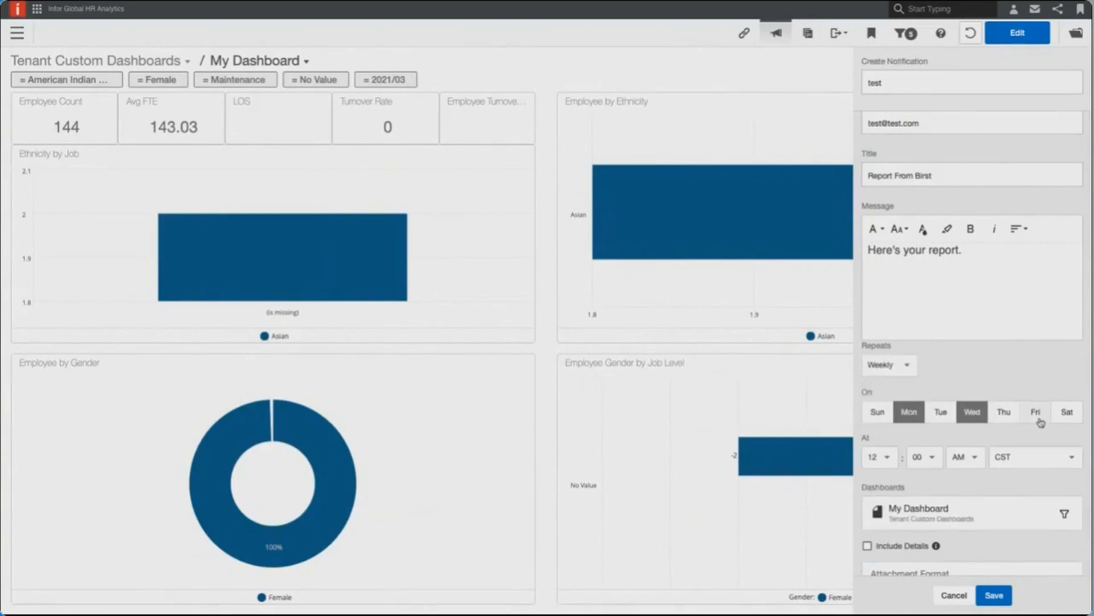
pyautogui.click(1041, 422)
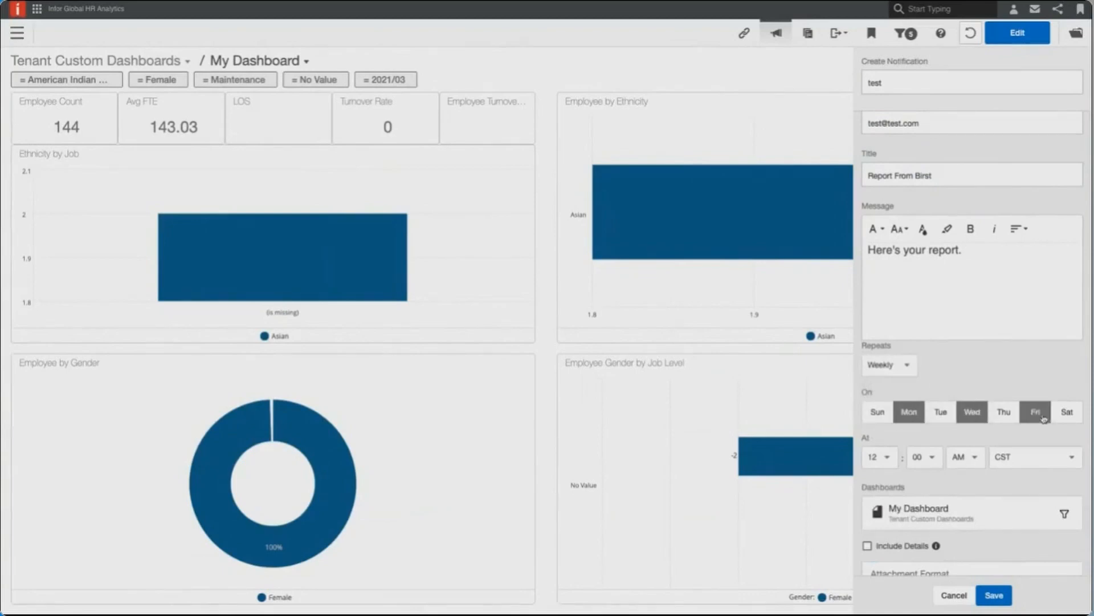
# - Set the notification's delivery hour to 8 and enable Include Details for the My Dashboard attachment
pyautogui.click(879, 460)
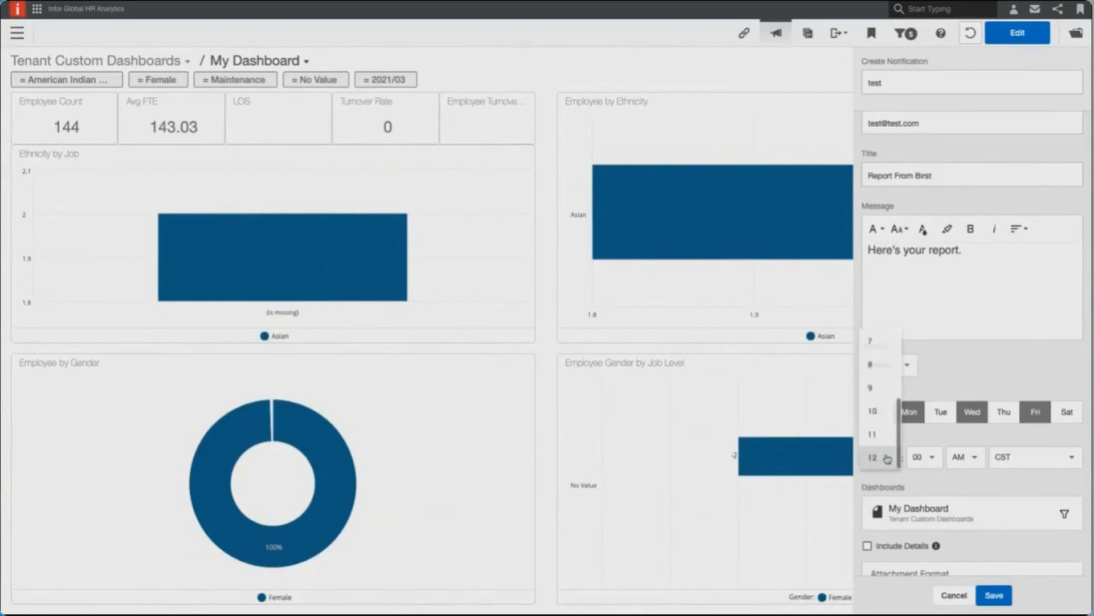
pyautogui.click(872, 365)
pyautogui.scroll(-1, 957, 499)
pyautogui.click(899, 507)
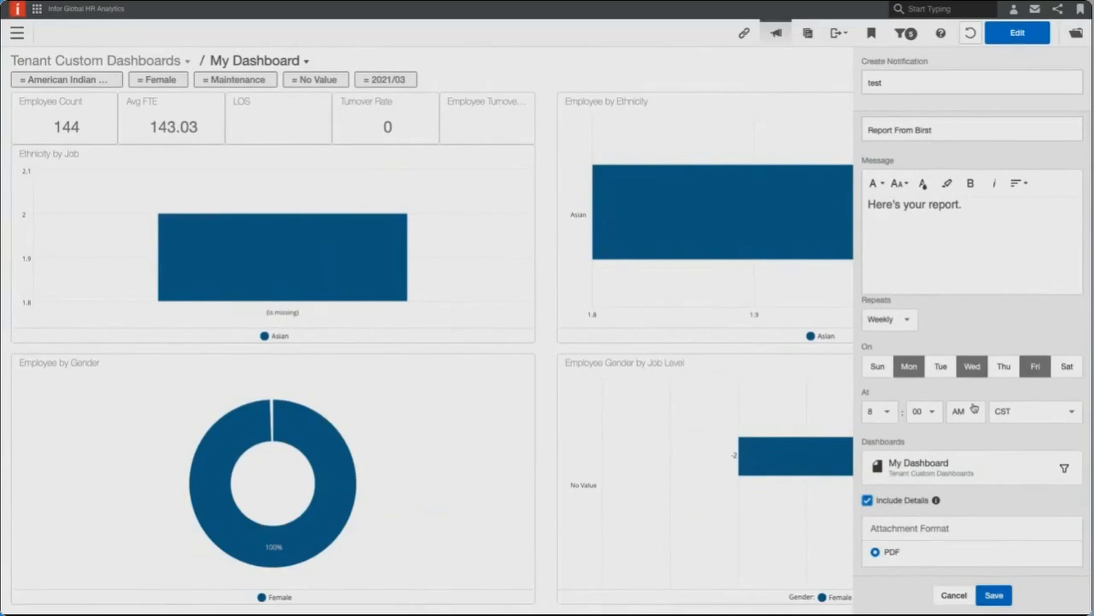
# - Set the notification to repeat monthly on day 5, then save it and return to the Notification Center list
pyautogui.click(891, 321)
pyautogui.click(892, 345)
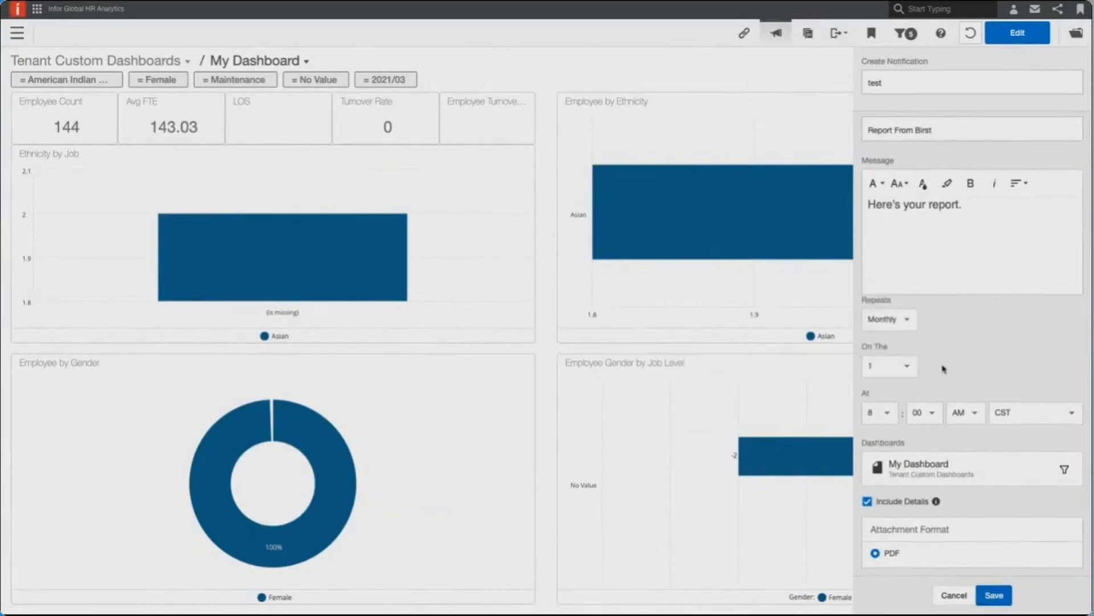
pyautogui.click(908, 369)
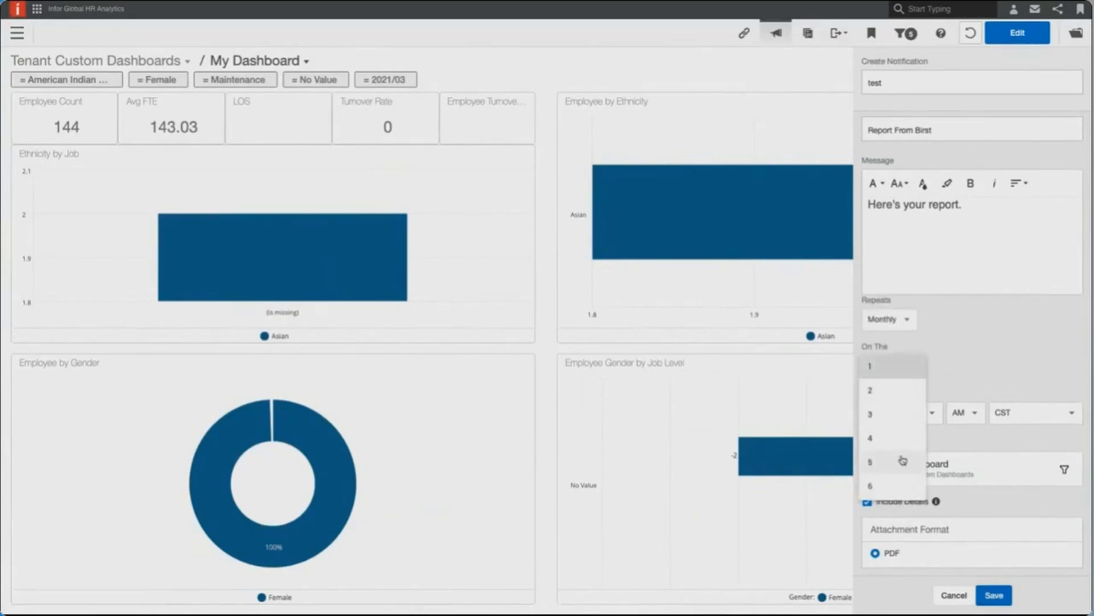
pyautogui.click(903, 460)
pyautogui.click(994, 595)
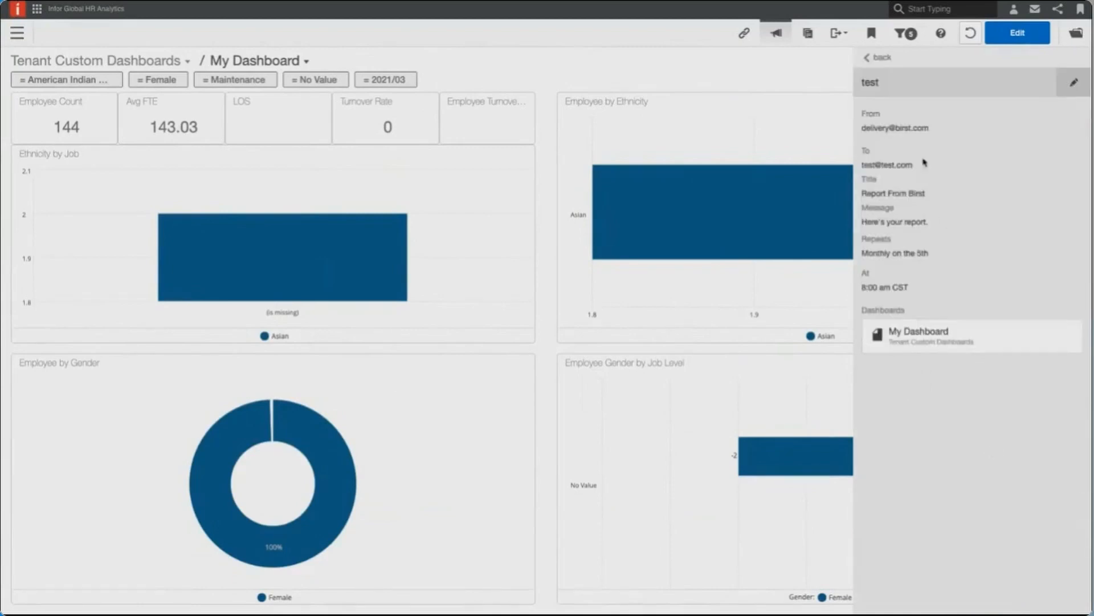
pyautogui.click(879, 59)
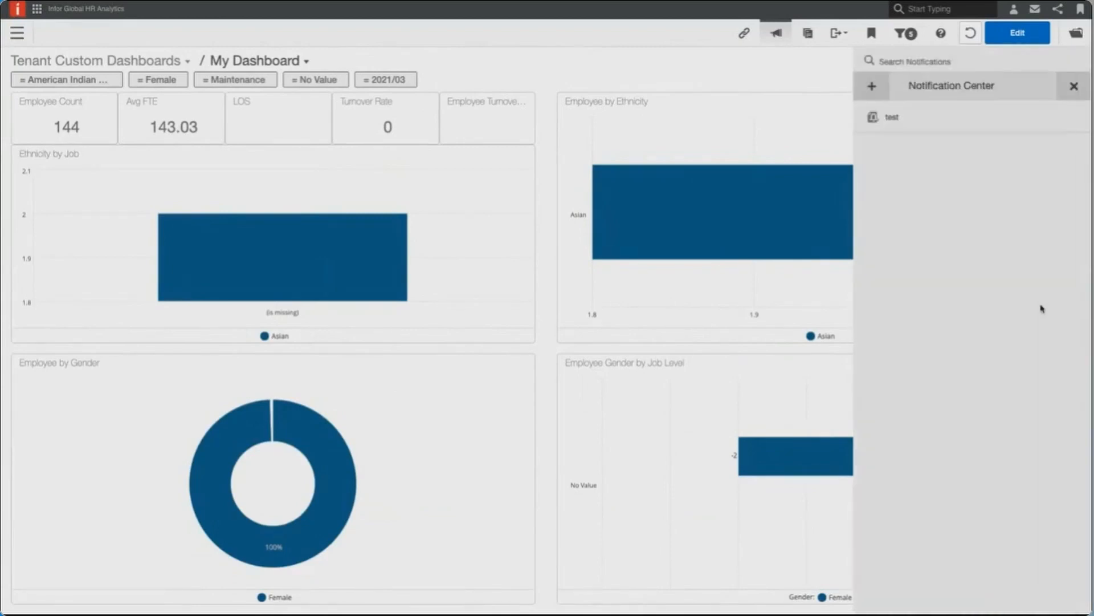